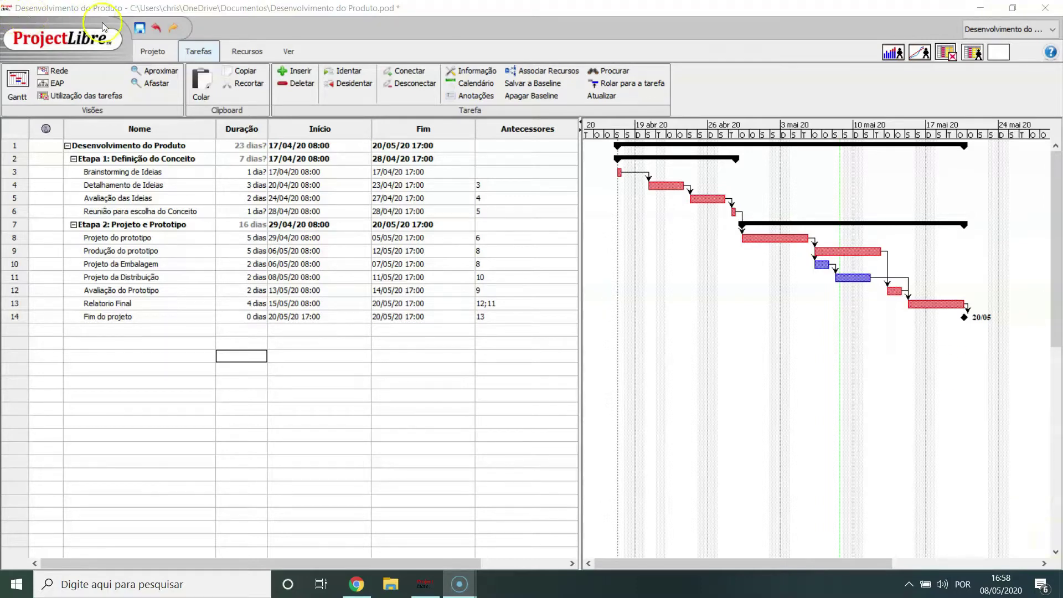
Add three tasks named sdsdsd, sdsdsd and sdsds below Fim do projeto, leaving one blank row before them
{"action": "left_click", "coordinate": [152, 50]}
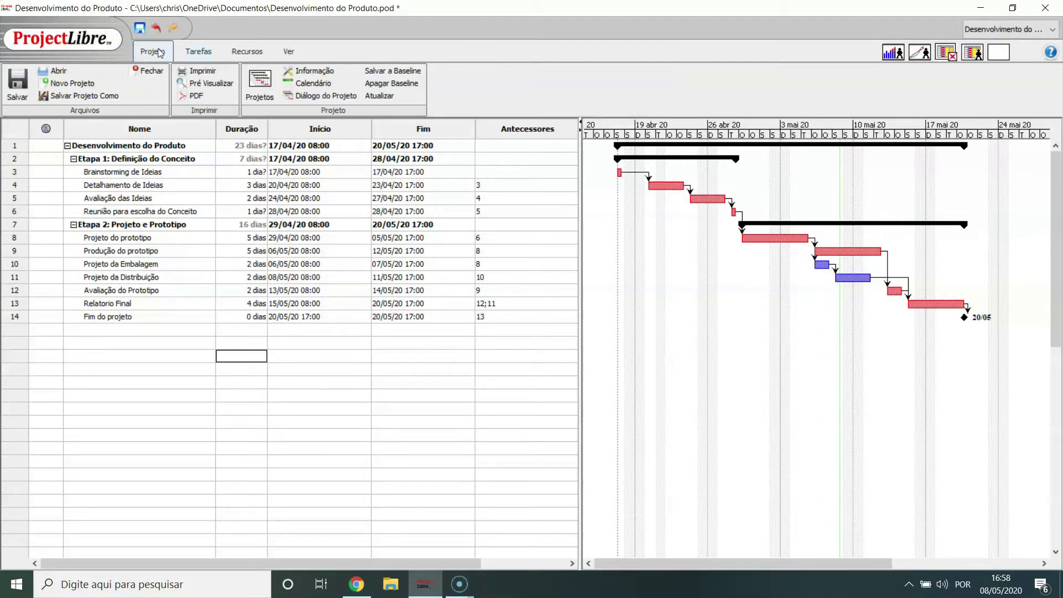
{"action": "left_click", "coordinate": [158, 383]}
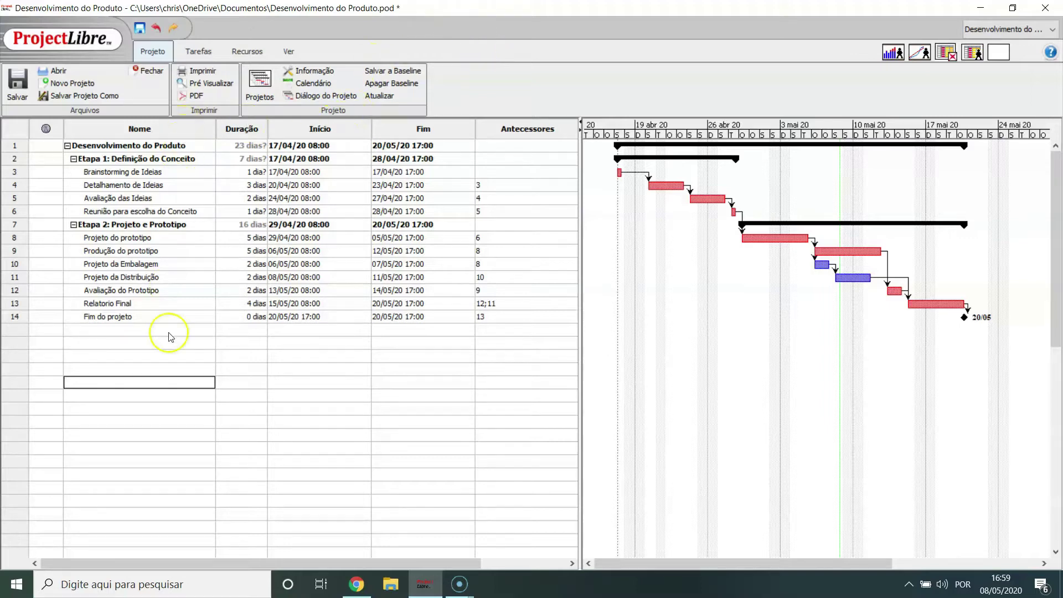
{"action": "left_click", "coordinate": [142, 342]}
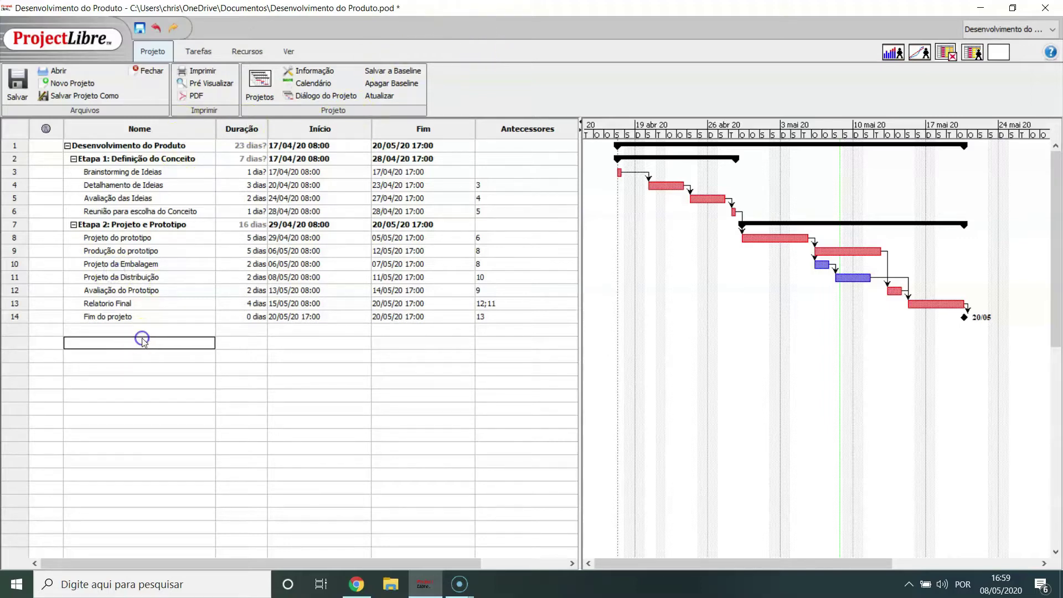
{"action": "type", "text": "sdsdsd"}
{"action": "key", "text": "Return"}
{"action": "type", "text": "sdsdsd"}
{"action": "key", "text": "Return"}
{"action": "type", "text": "sdsds"}
{"action": "key", "text": "Return"}
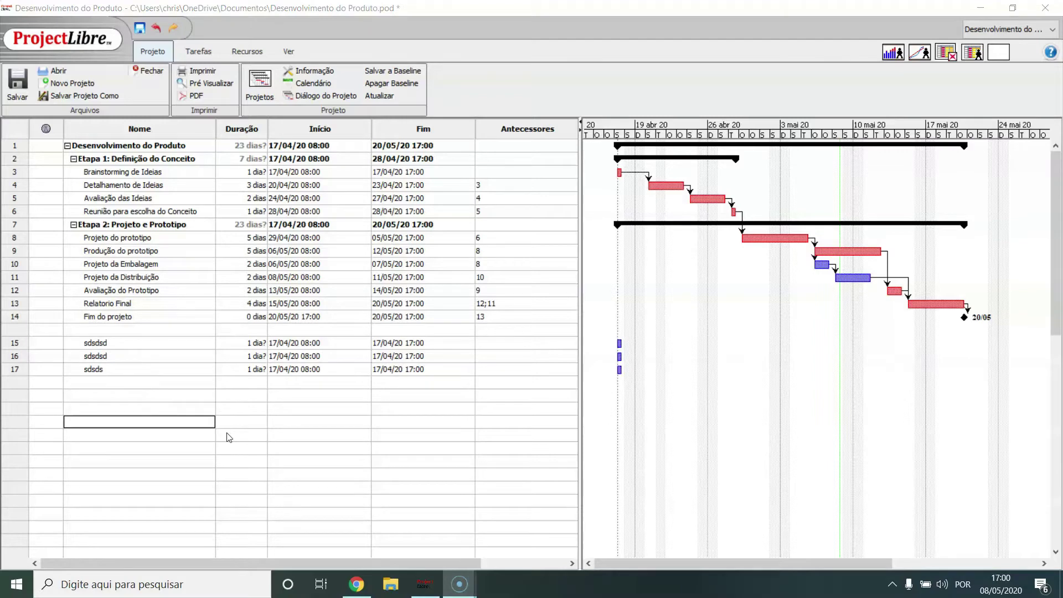
Indent the second and third new tasks beneath the first sdsdsd task, and collapse and re-expand that group
{"action": "double_click", "coordinate": [155, 356]}
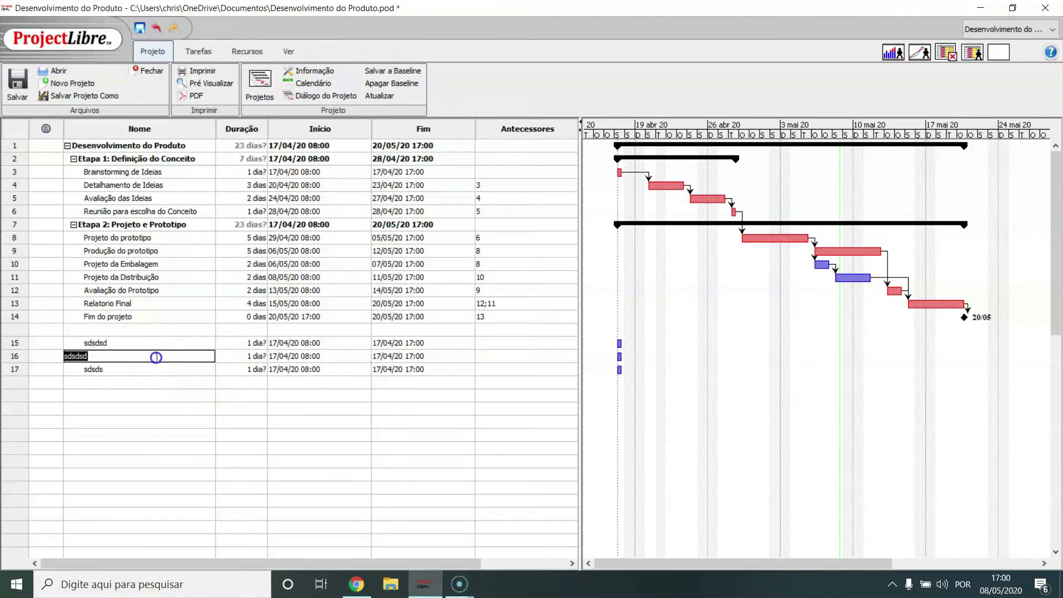
{"action": "left_click", "coordinate": [198, 51]}
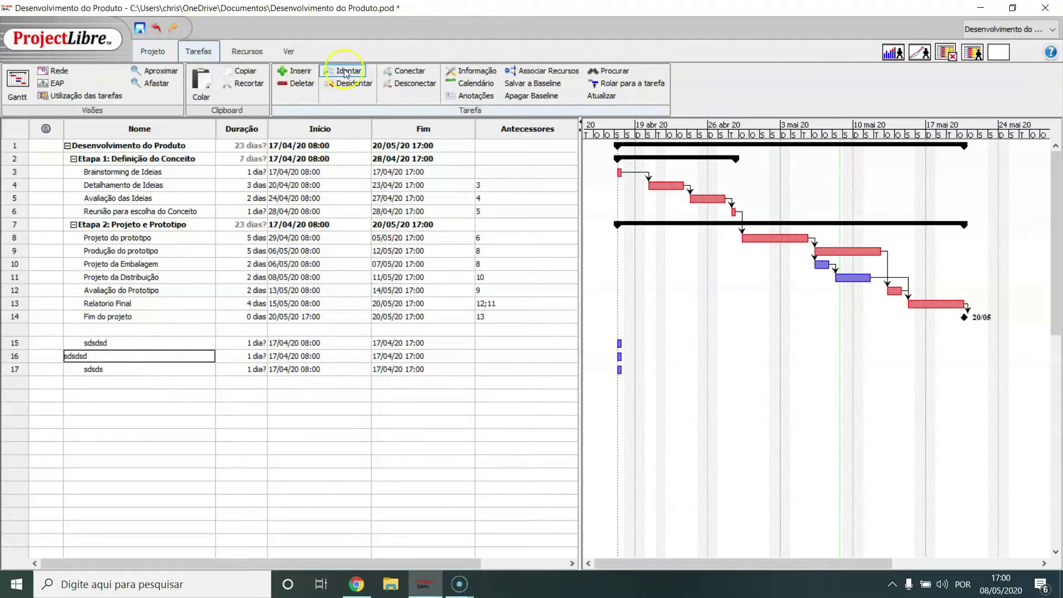
{"action": "left_click", "coordinate": [344, 72]}
{"action": "double_click", "coordinate": [137, 373]}
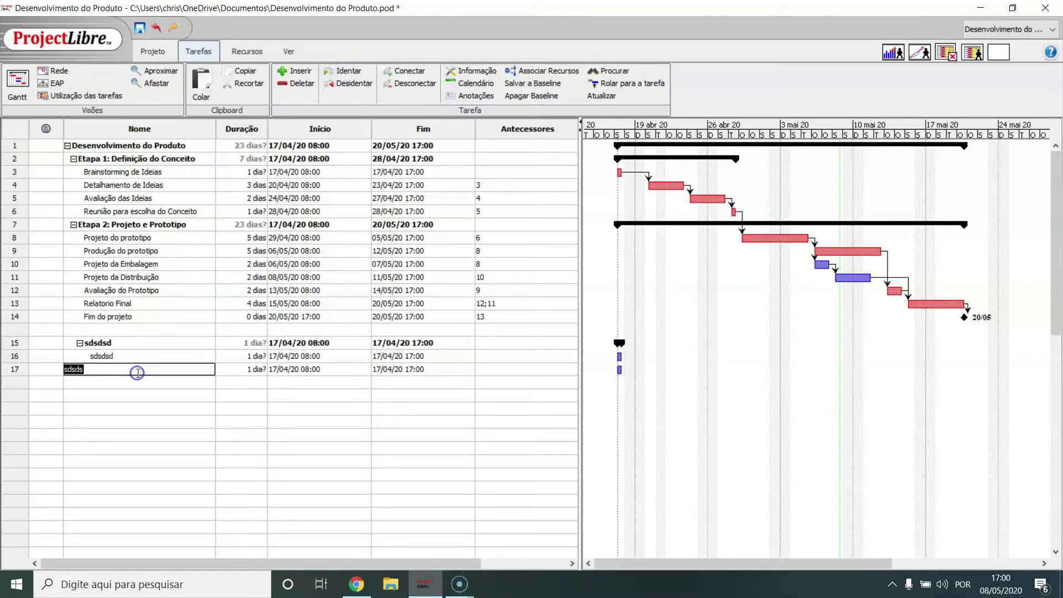
{"action": "left_click", "coordinate": [344, 72]}
{"action": "left_click", "coordinate": [176, 422]}
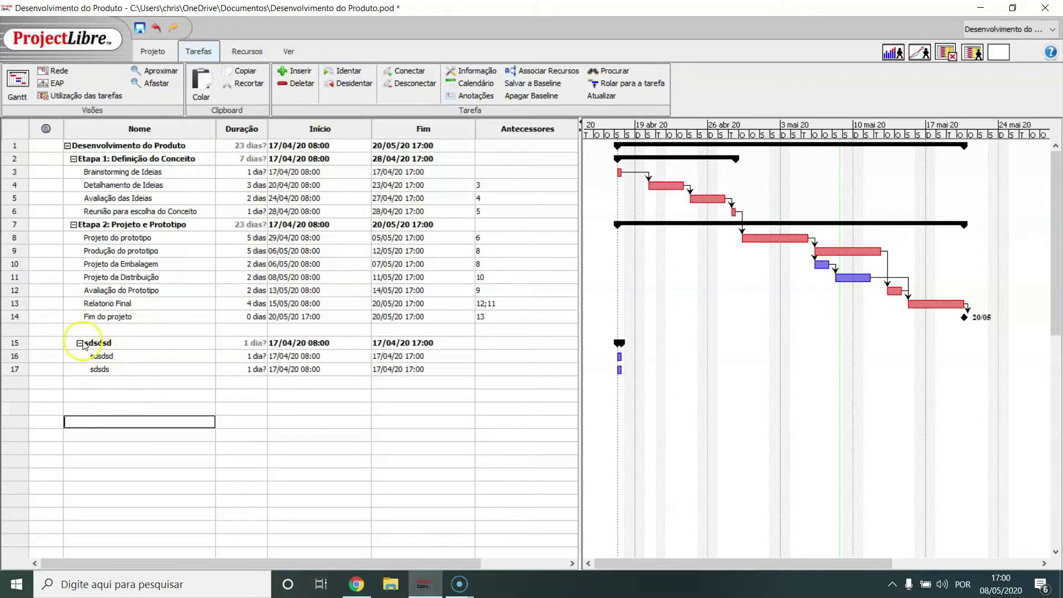
{"action": "left_click", "coordinate": [80, 343]}
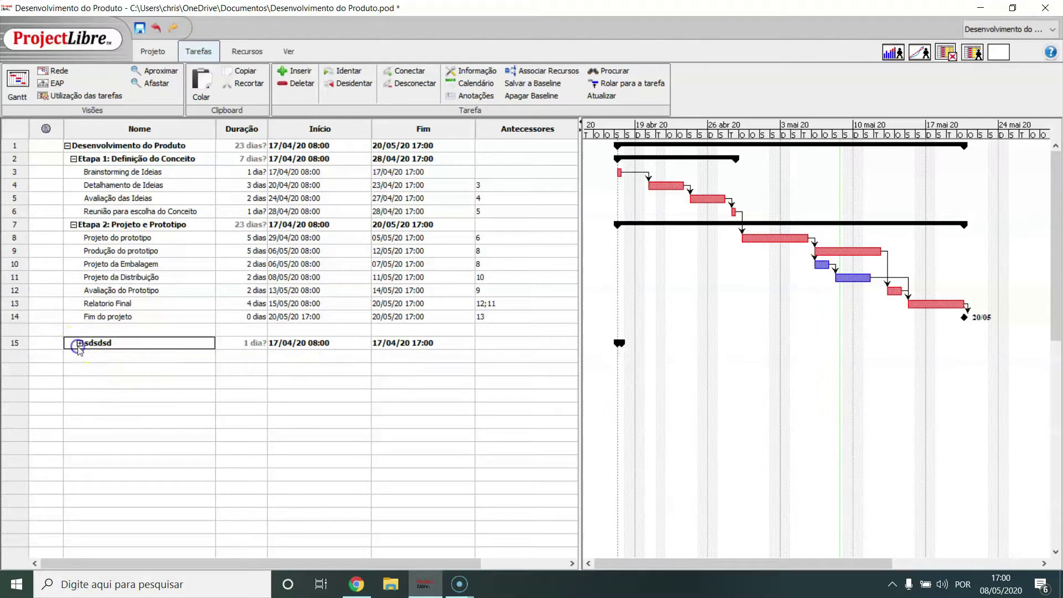
{"action": "left_click", "coordinate": [79, 344]}
Delete the sdsdsd summary task with its two subtasks, and undo the deletion
{"action": "left_click_drag", "start_coordinate": [19, 349], "coordinate": [16, 367]}
{"action": "right_click", "coordinate": [16, 367]}
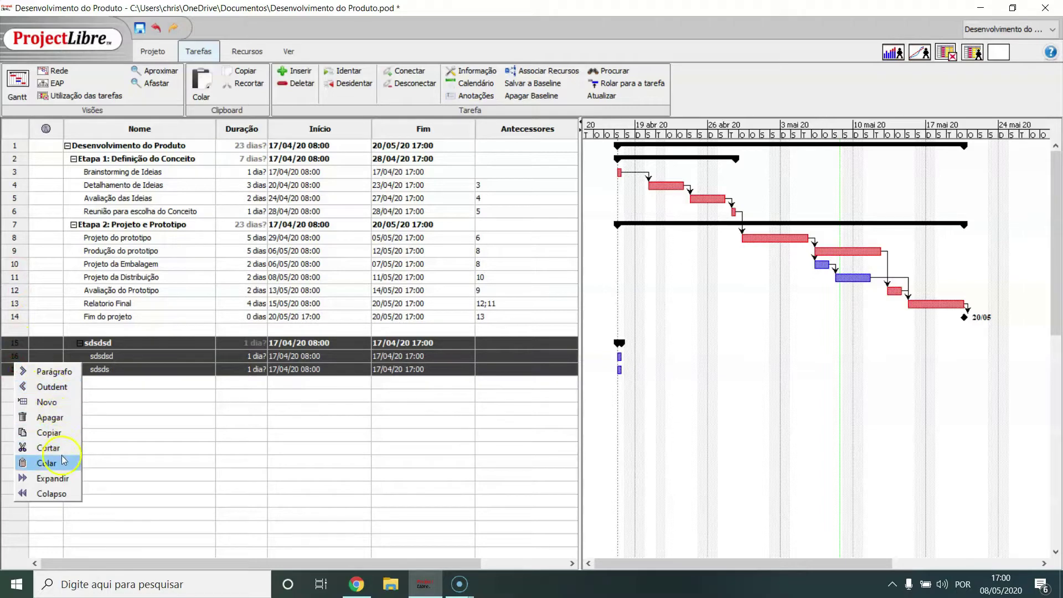
{"action": "left_click", "coordinate": [67, 426]}
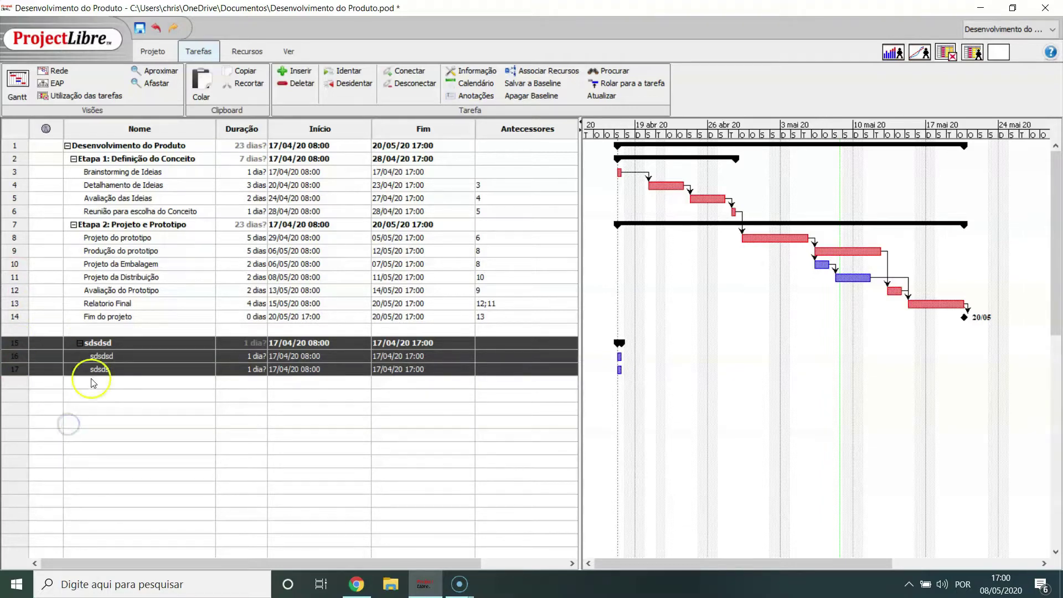
{"action": "right_click", "coordinate": [21, 346]}
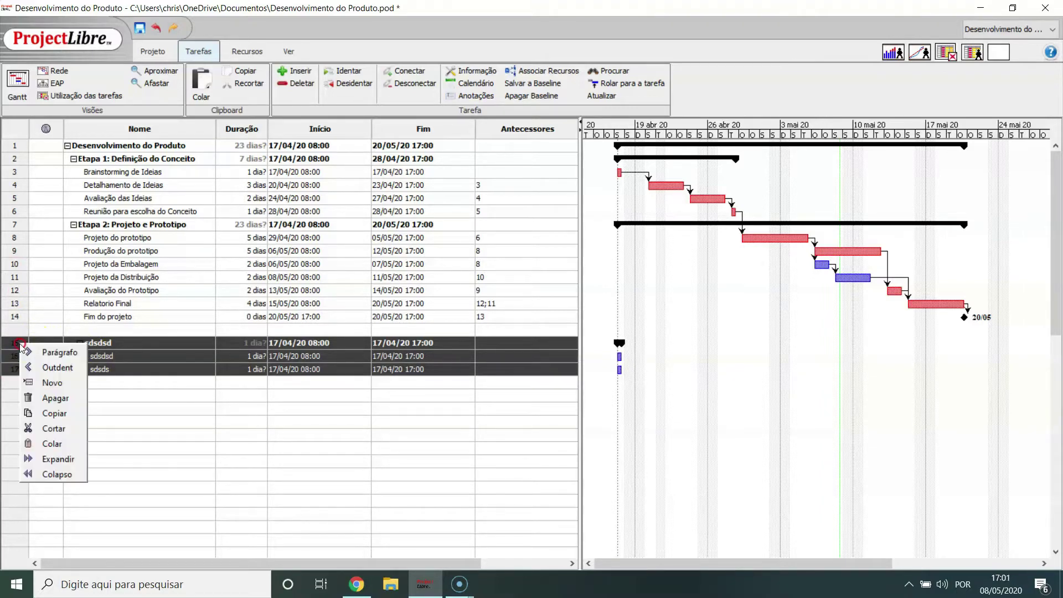
{"action": "left_click", "coordinate": [55, 397]}
{"action": "left_click", "coordinate": [193, 381]}
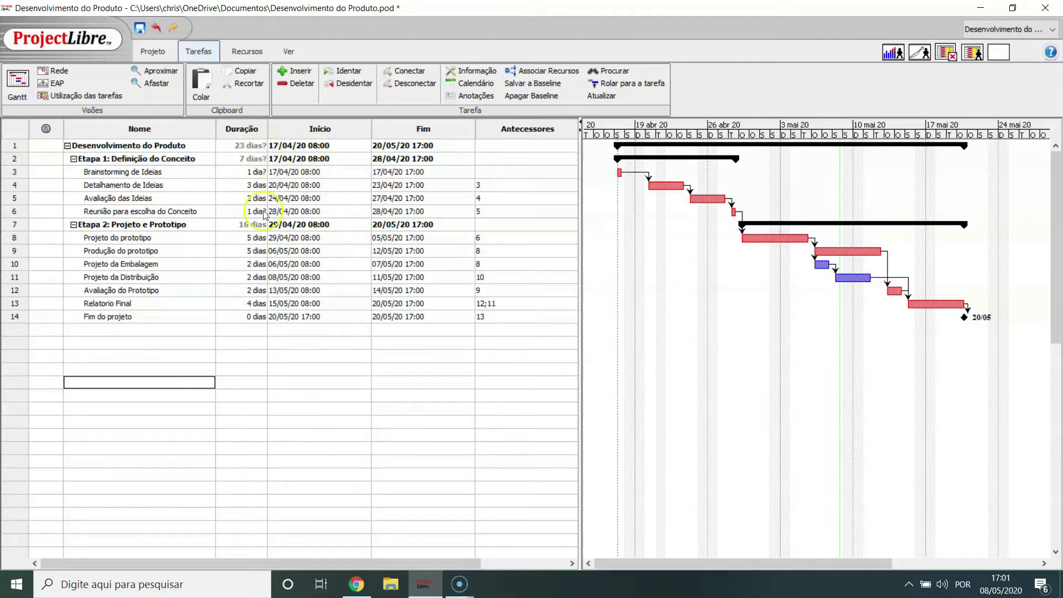
{"action": "left_click", "coordinate": [505, 408]}
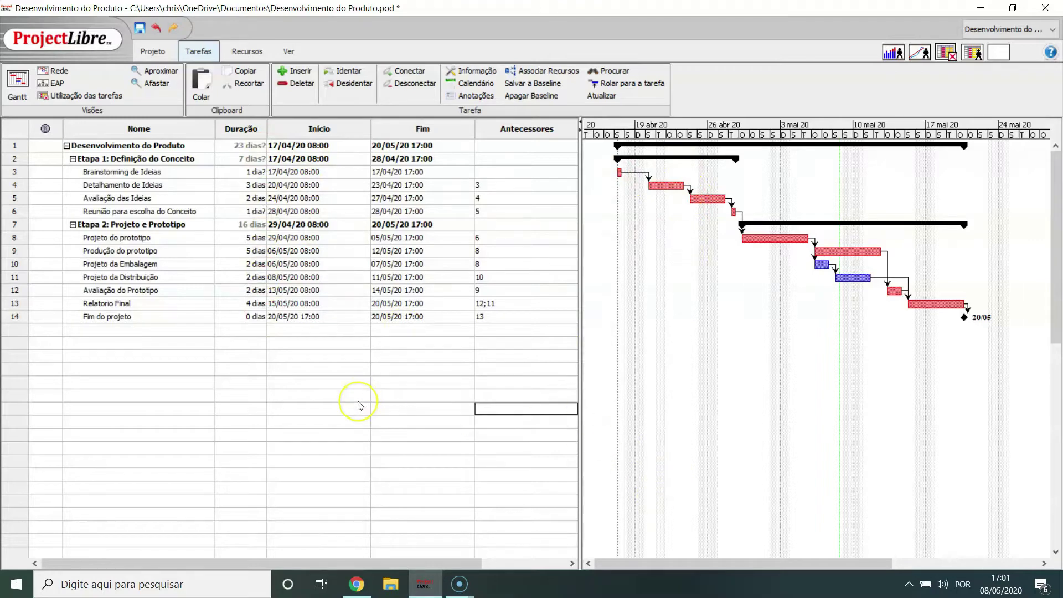
{"action": "key", "text": "ctrl+z"}
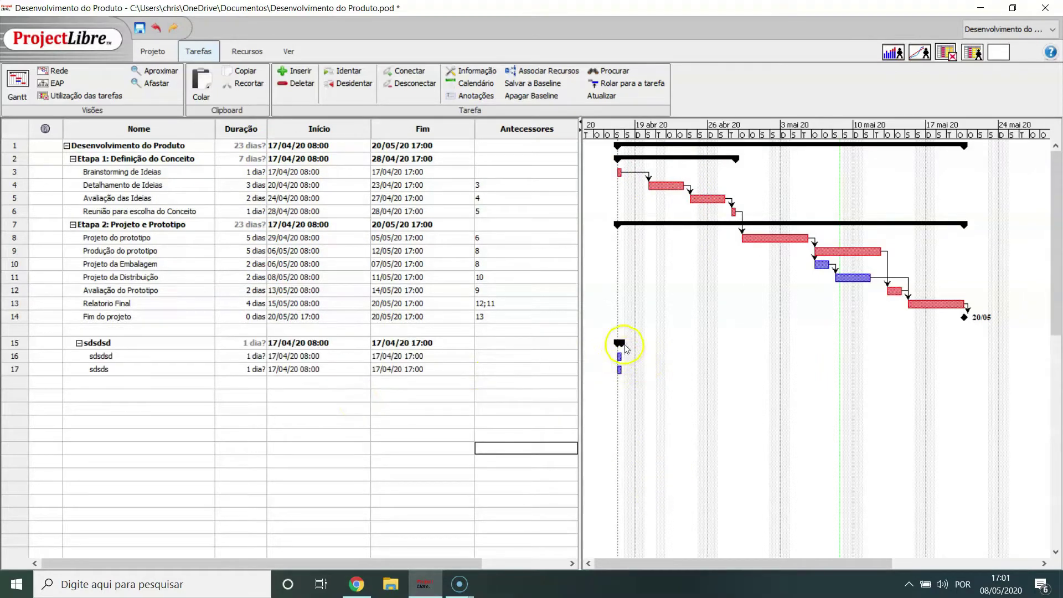
Set the duration of the sdsdsd subtask in row 16 to 4 days and link it as predecessor of sdsds
{"action": "double_click", "coordinate": [255, 357]}
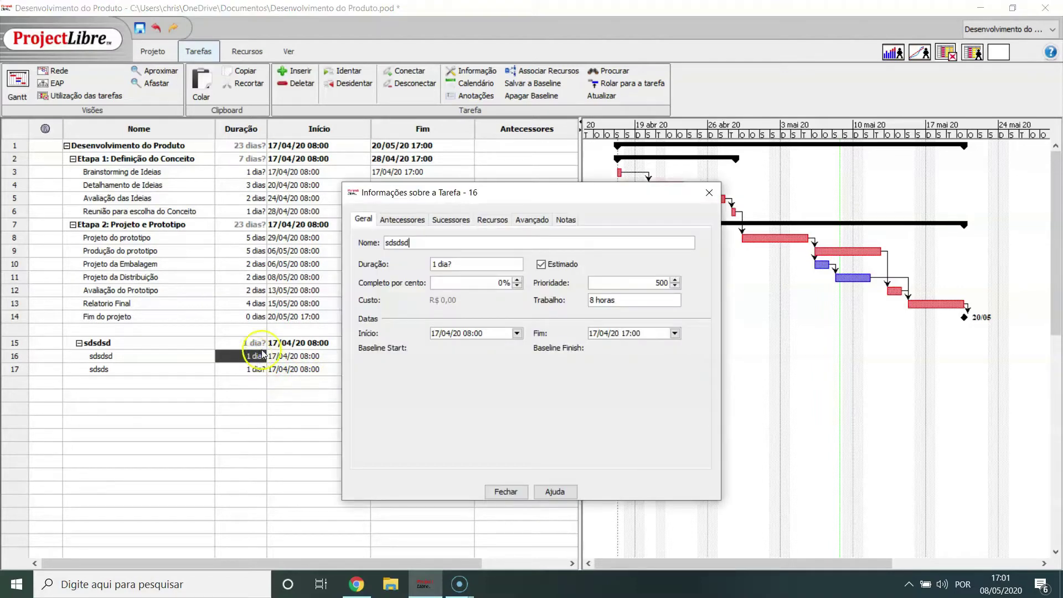
{"action": "left_click", "coordinate": [703, 201]}
{"action": "double_click", "coordinate": [257, 357]}
{"action": "type", "text": "2"}
{"action": "left_click", "coordinate": [287, 421]}
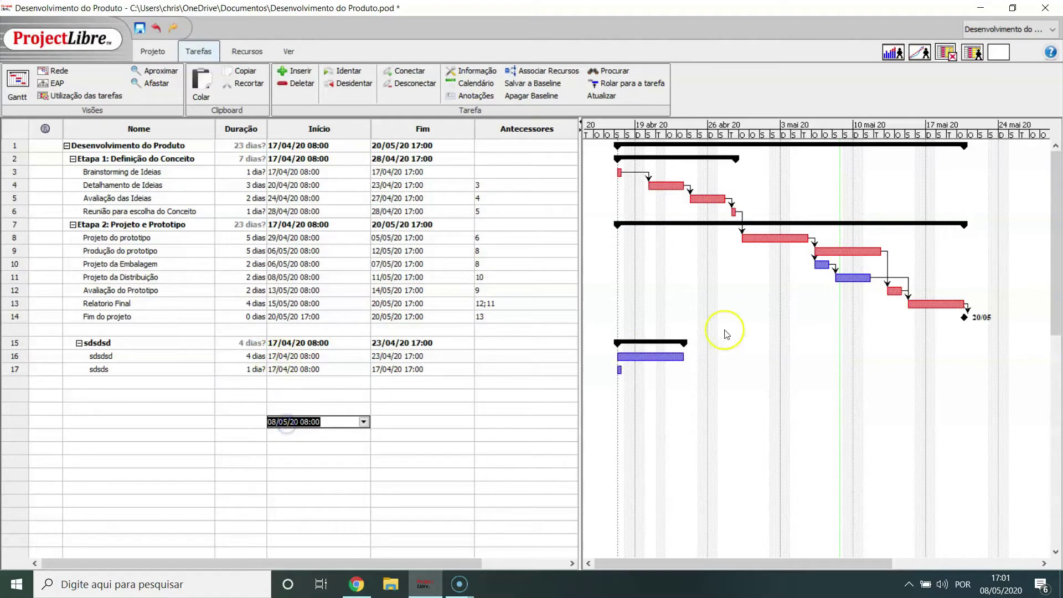
{"action": "left_click_drag", "start_coordinate": [681, 358], "coordinate": [618, 372]}
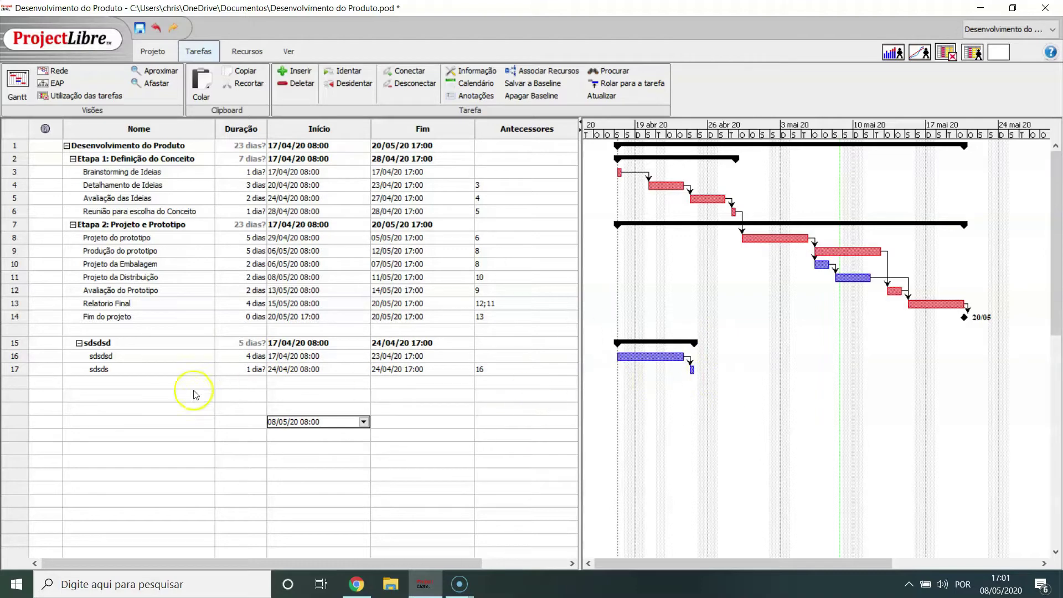
Add a subtask named tarefa 3 below sdsds, followed by another named [
{"action": "left_click", "coordinate": [161, 380]}
{"action": "type", "text": "t"}
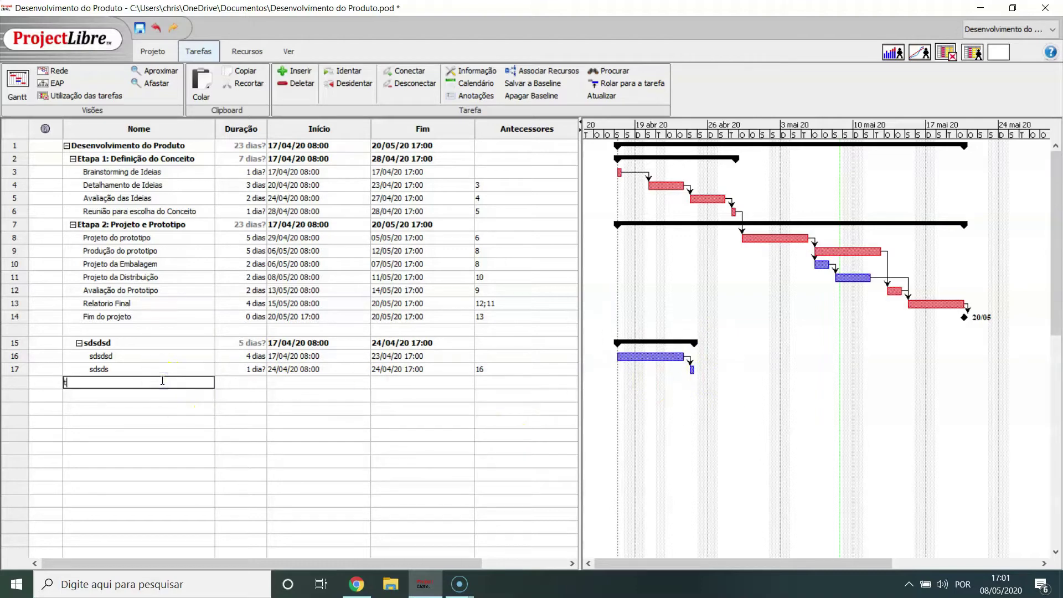
{"action": "type", "text": "arefa 3"}
{"action": "key", "text": "Return"}
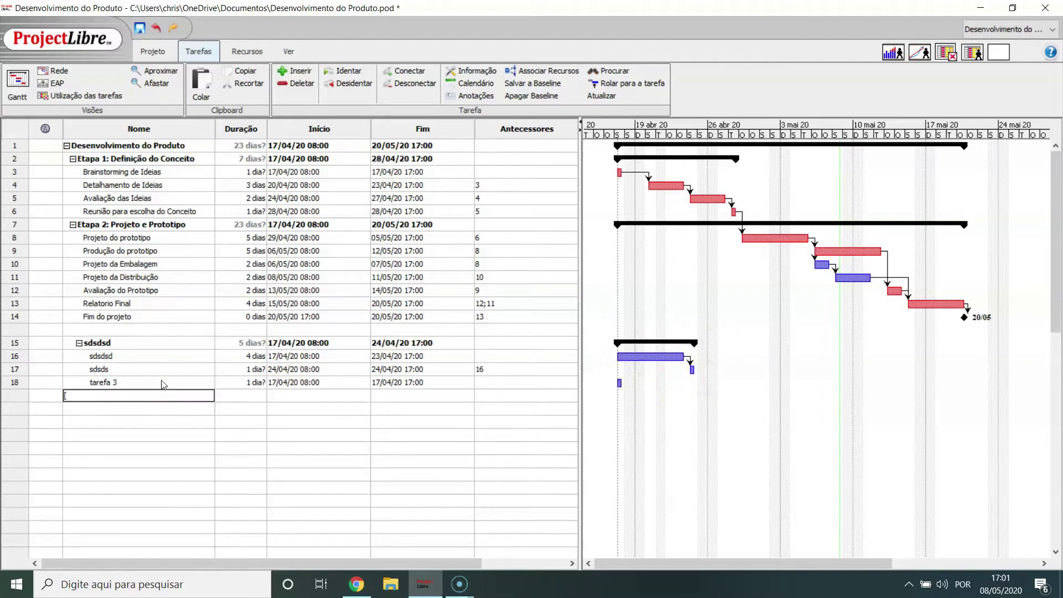
Set the duration of sdsds to 5 days and of tarefa 3 to 3 days
{"action": "double_click", "coordinate": [258, 372]}
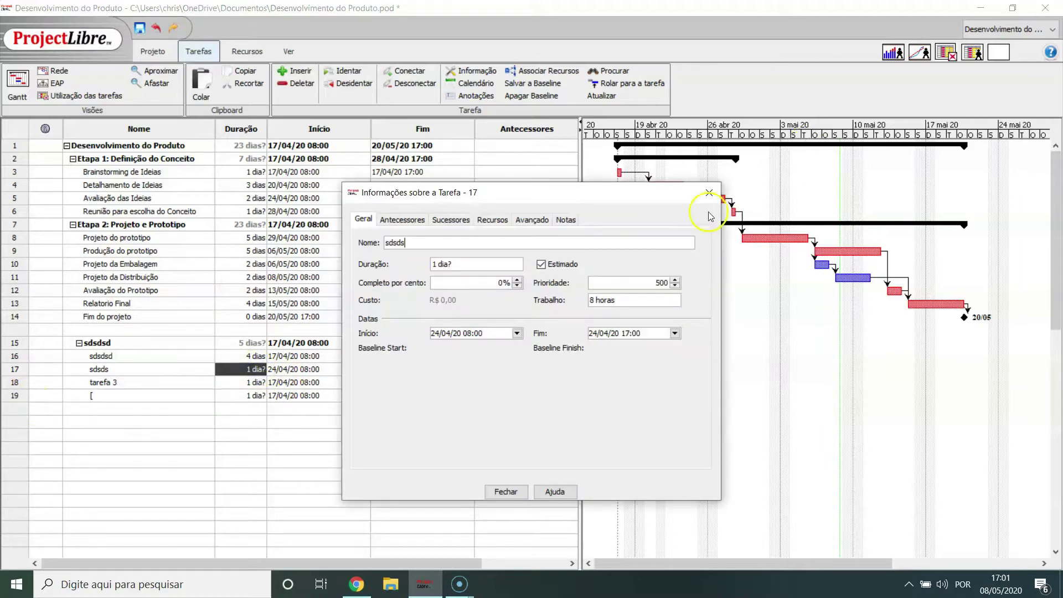
{"action": "left_click", "coordinate": [709, 193]}
{"action": "left_click", "coordinate": [251, 370]}
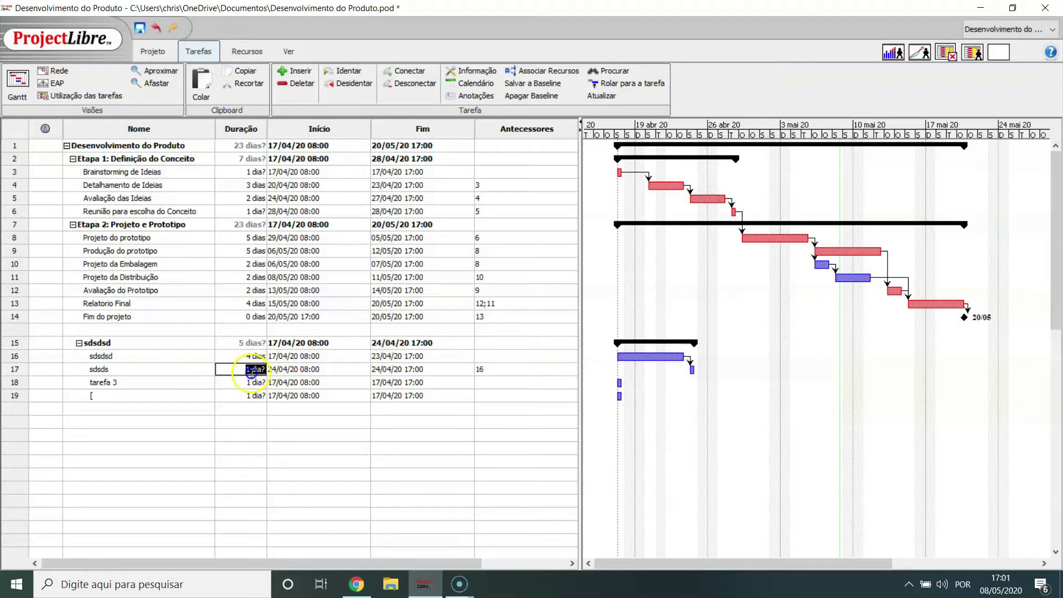
{"action": "type", "text": "5"}
{"action": "left_click", "coordinate": [253, 383]}
{"action": "left_click", "coordinate": [253, 382]}
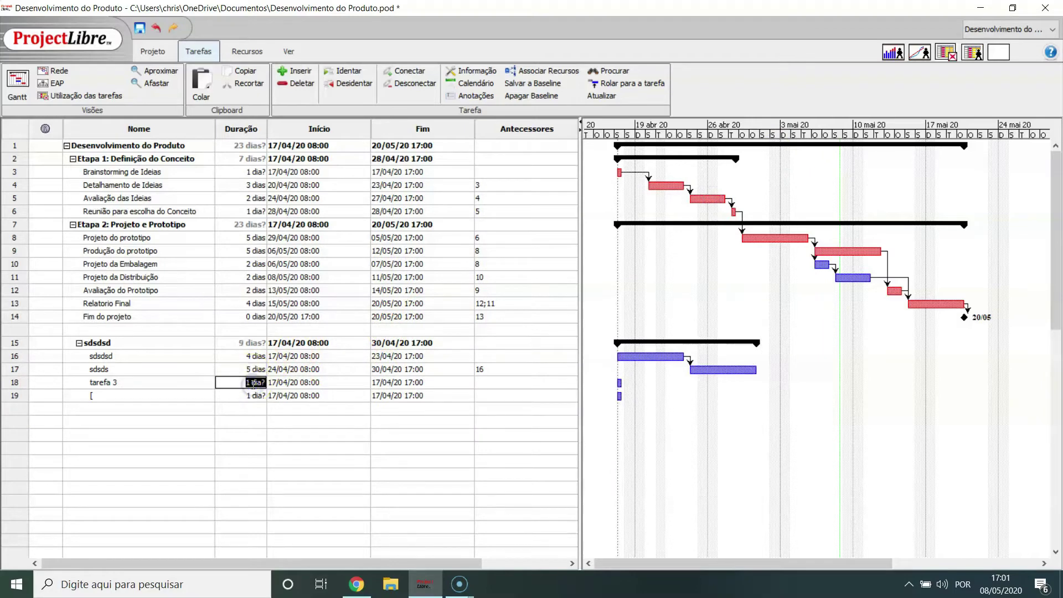
{"action": "type", "text": "3"}
Rename the task in row 19 as tarefa04 and set its duration to 6 days
{"action": "left_click", "coordinate": [253, 395]}
{"action": "left_click", "coordinate": [253, 395]}
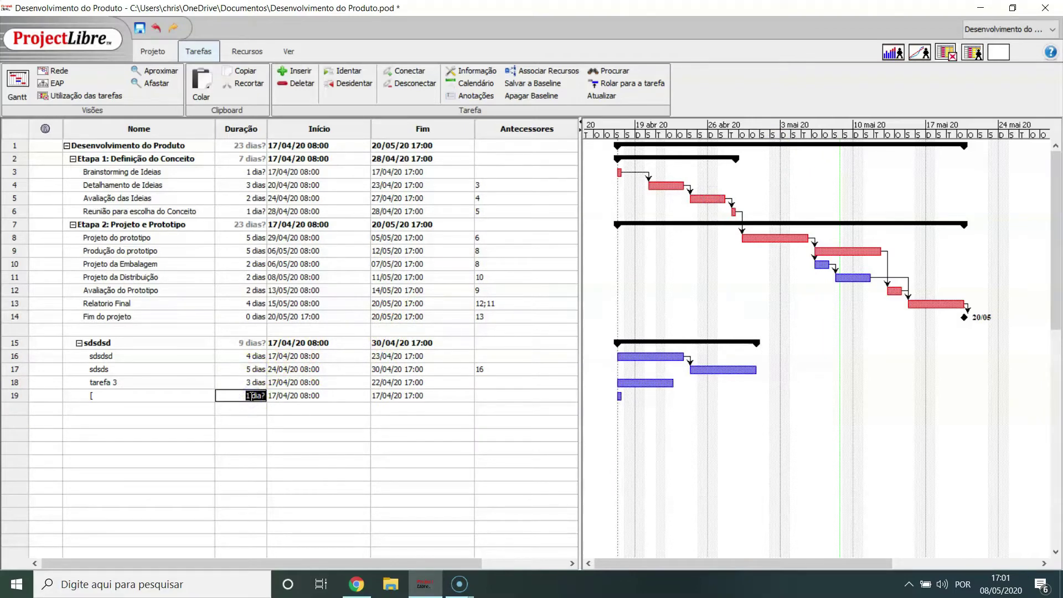
{"action": "double_click", "coordinate": [252, 395]}
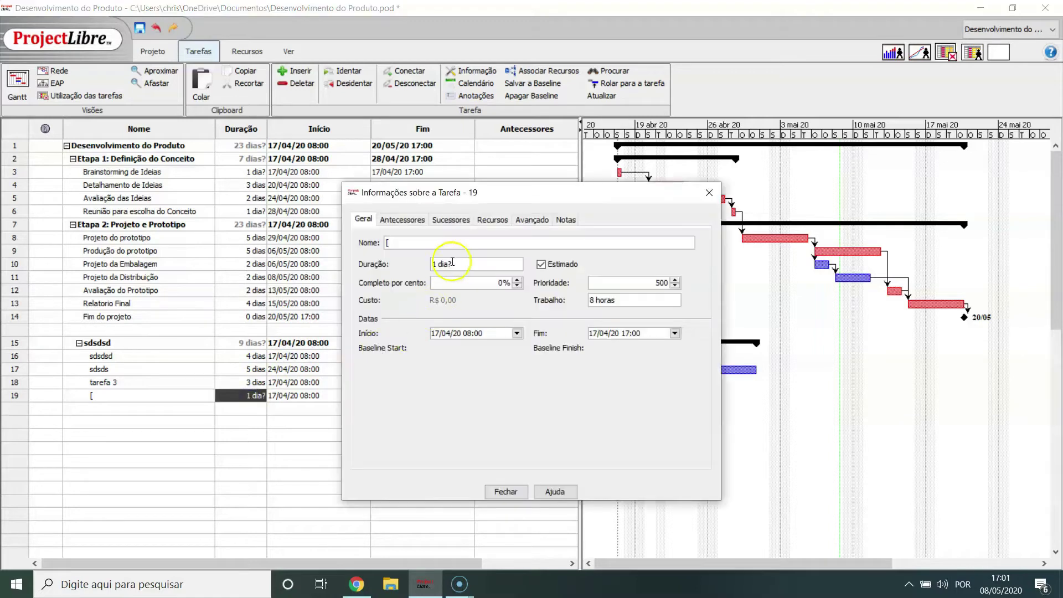
{"action": "left_click", "coordinate": [414, 241]}
{"action": "type", "text": "tarefa04"}
{"action": "left_click_drag", "start_coordinate": [516, 265], "coordinate": [416, 265]}
{"action": "type", "text": "6"}
{"action": "left_click", "coordinate": [502, 492]}
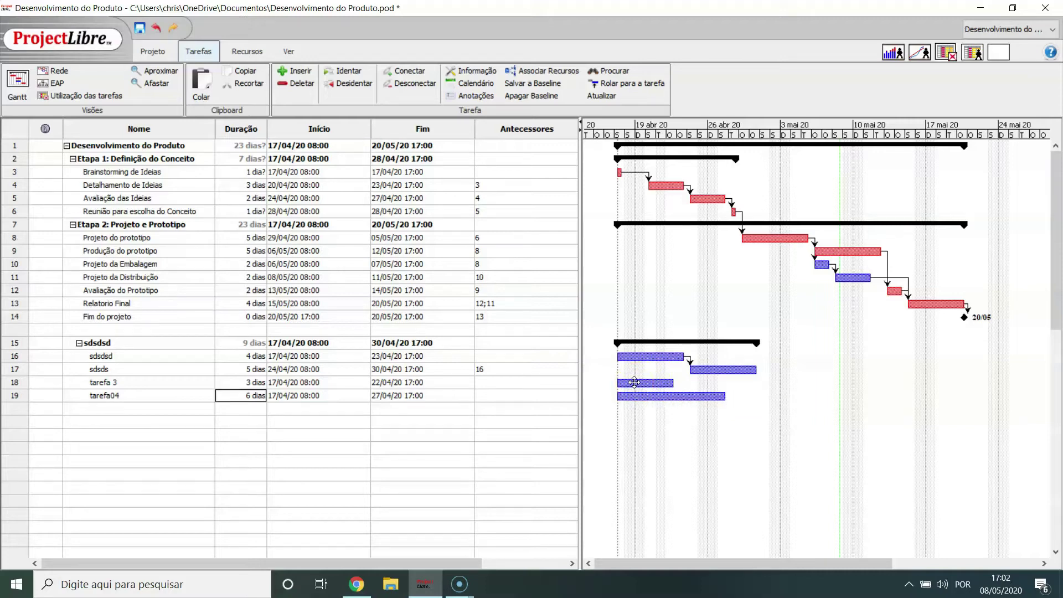
Link sdsds to tarefa 3 and tarefa 3 to tarefa04 as finish-to-start dependencies in the Gantt chart
{"action": "left_click_drag", "start_coordinate": [745, 369], "coordinate": [632, 383]}
{"action": "left_click_drag", "start_coordinate": [631, 384], "coordinate": [631, 384]}
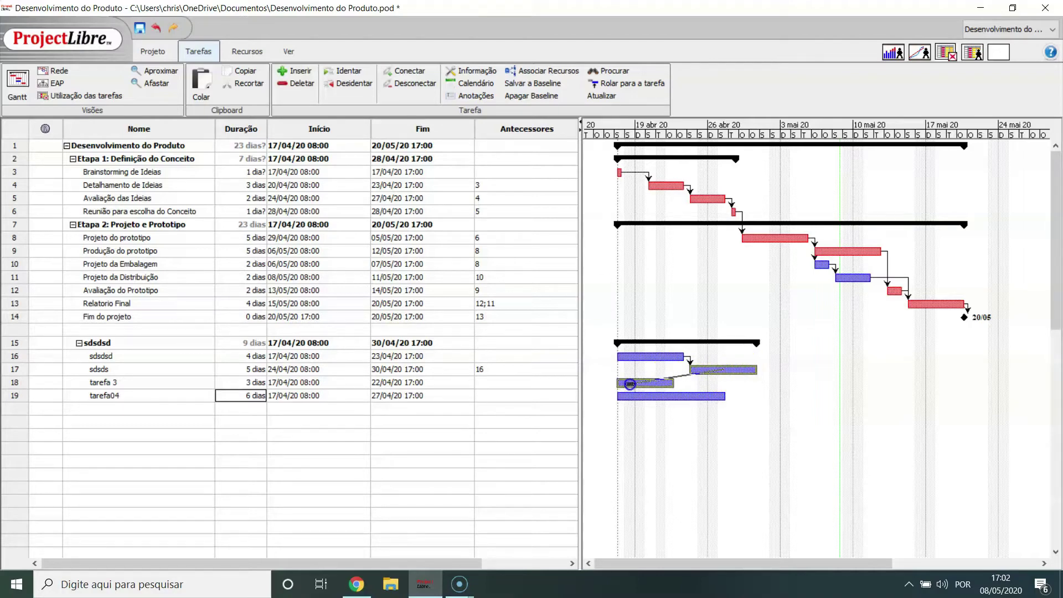
{"action": "left_click_drag", "start_coordinate": [786, 382], "coordinate": [694, 396]}
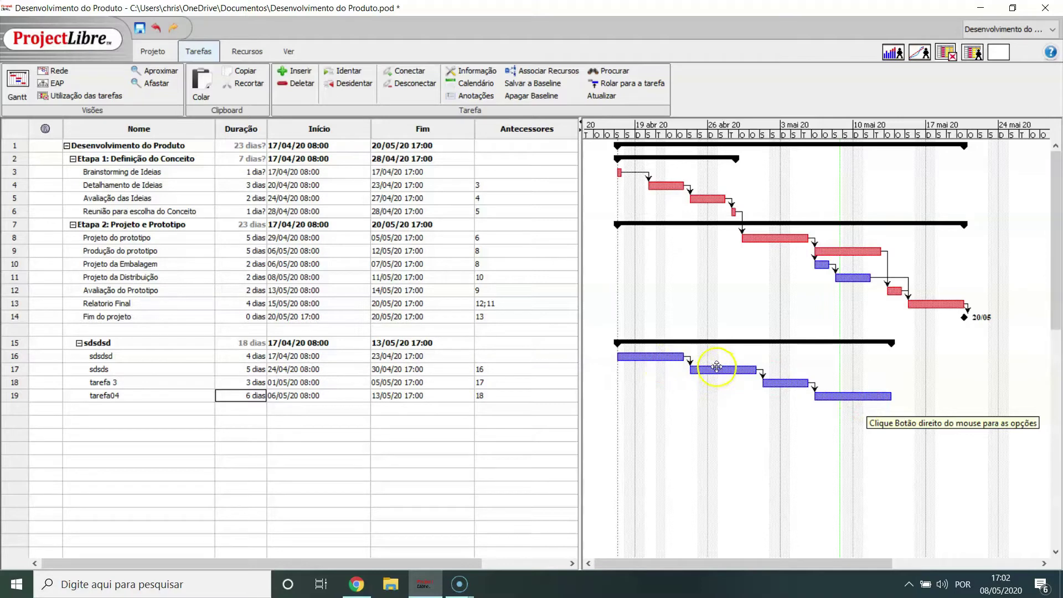
Review the dependency types for the link from sdsdsd to sdsds, keep FS, and set its lag to 1 day
{"action": "double_click", "coordinate": [689, 358]}
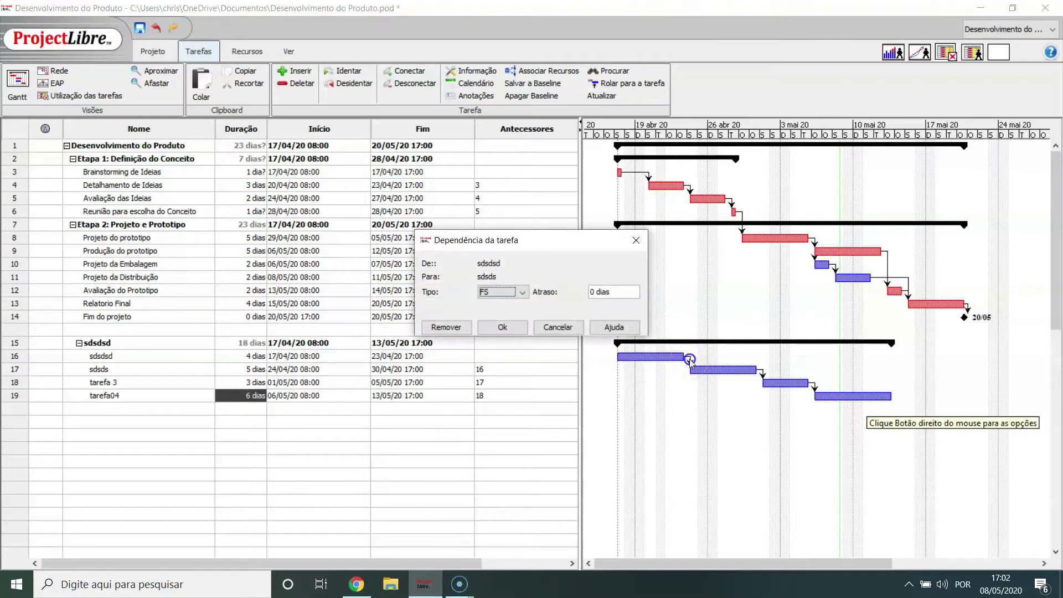
{"action": "left_click", "coordinate": [523, 292]}
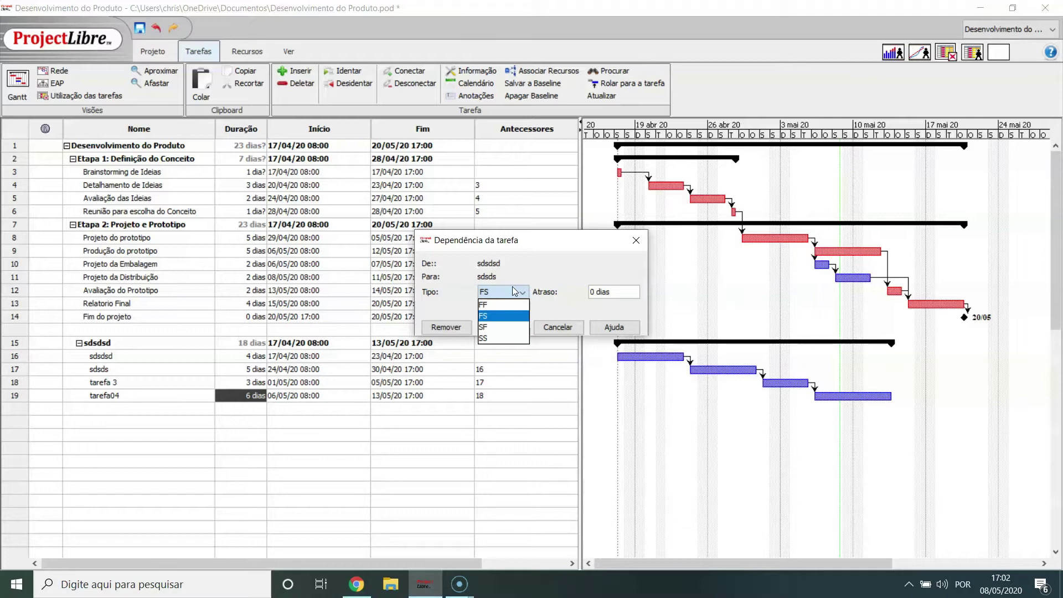
{"action": "left_click", "coordinate": [556, 271]}
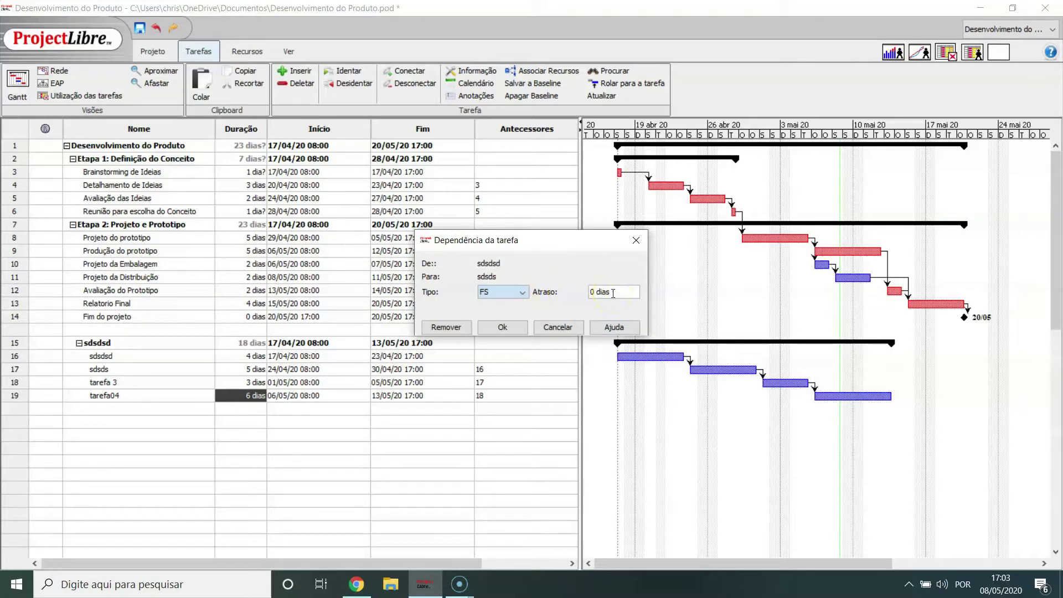
{"action": "left_click_drag", "start_coordinate": [587, 243], "coordinate": [695, 239]}
{"action": "left_click", "coordinate": [717, 285]}
{"action": "left_click_drag", "start_coordinate": [717, 285], "coordinate": [694, 283]}
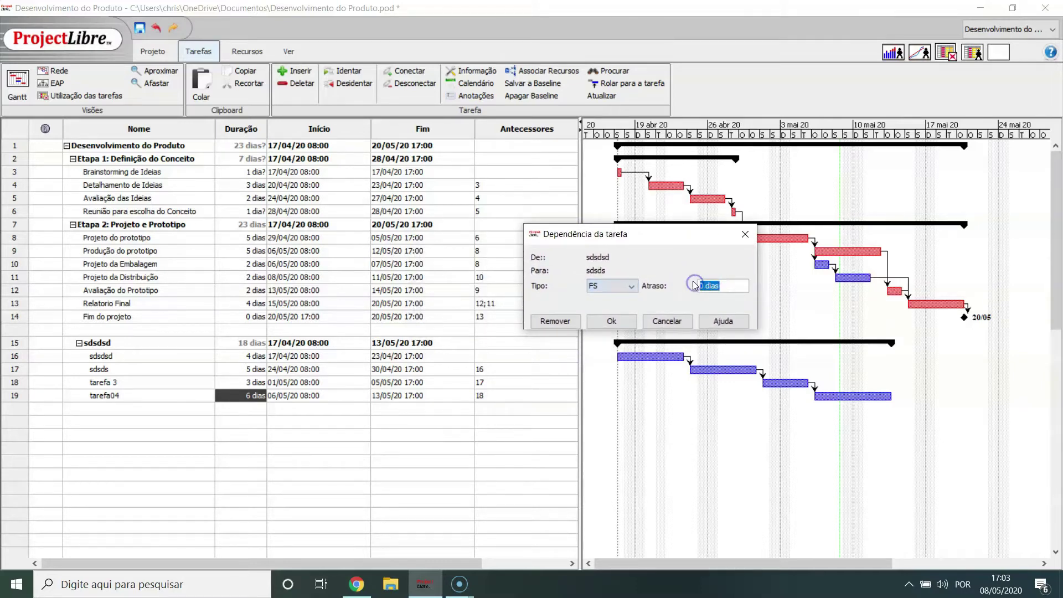
{"action": "type", "text": "1"}
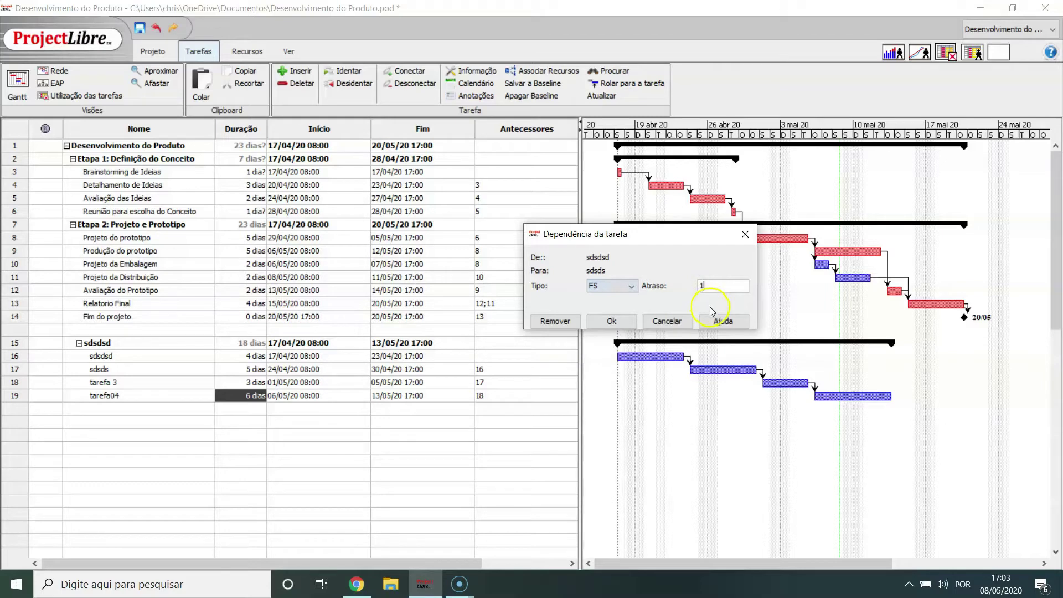
{"action": "left_click", "coordinate": [609, 322]}
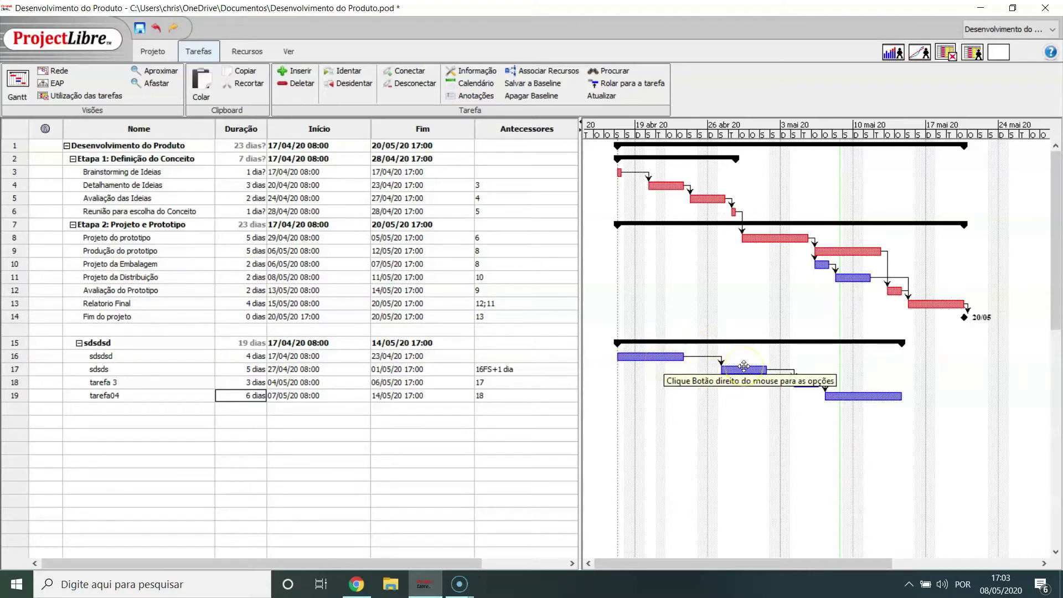
Set the lag of the dependency from sdsdsd to sdsds to -2 days
{"action": "left_click", "coordinate": [717, 356]}
{"action": "left_click", "coordinate": [611, 291]}
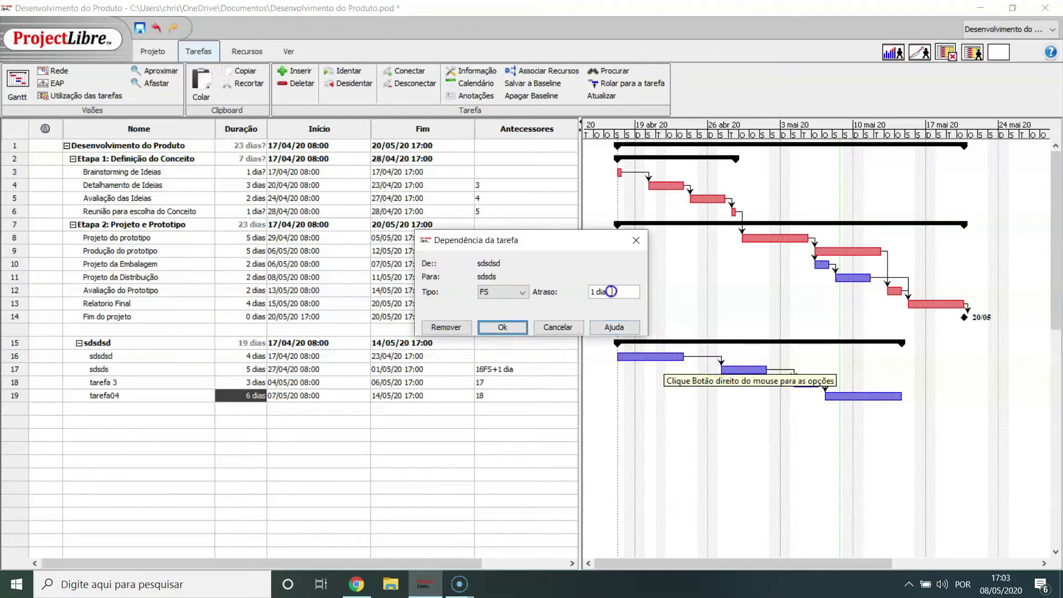
{"action": "left_click_drag", "start_coordinate": [611, 292], "coordinate": [568, 289]}
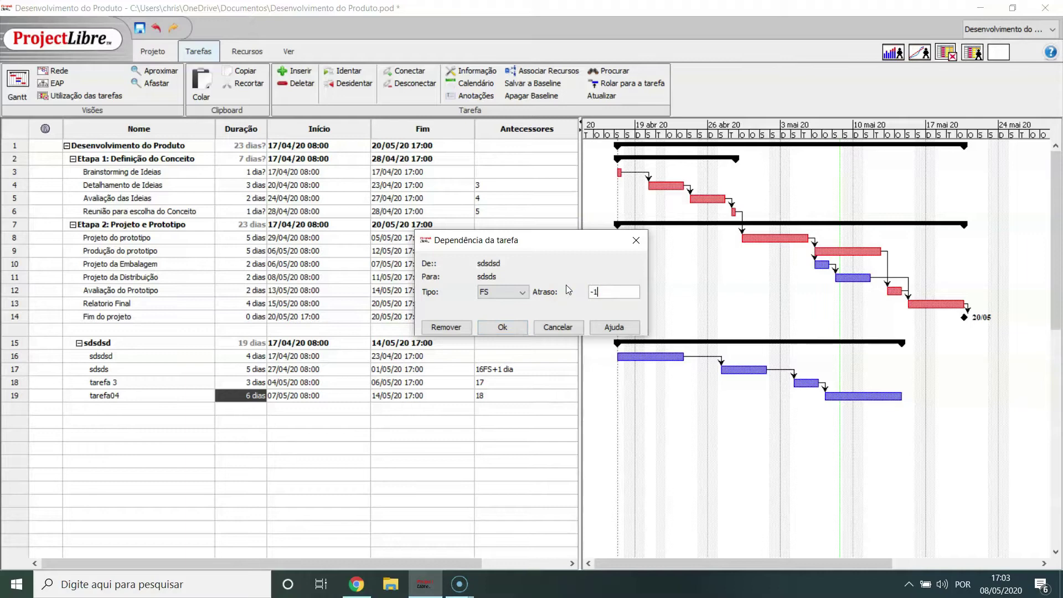
{"action": "type", "text": "-2"}
{"action": "key", "text": "Return"}
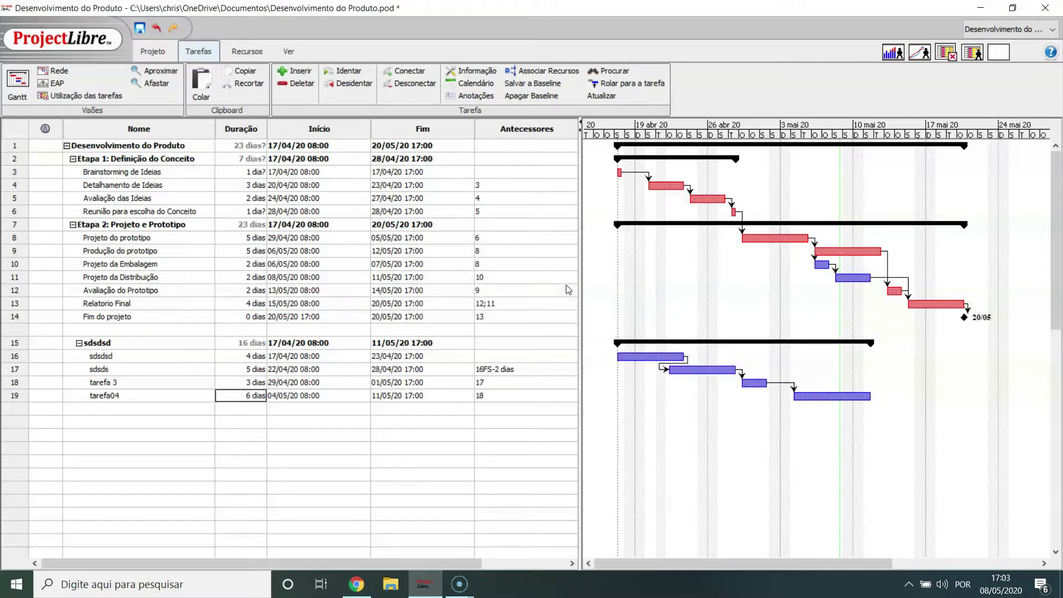
Reset the lag of the dependency from sdsdsd to sdsds to 0 days
{"action": "left_click", "coordinate": [684, 359]}
{"action": "double_click", "coordinate": [686, 358]}
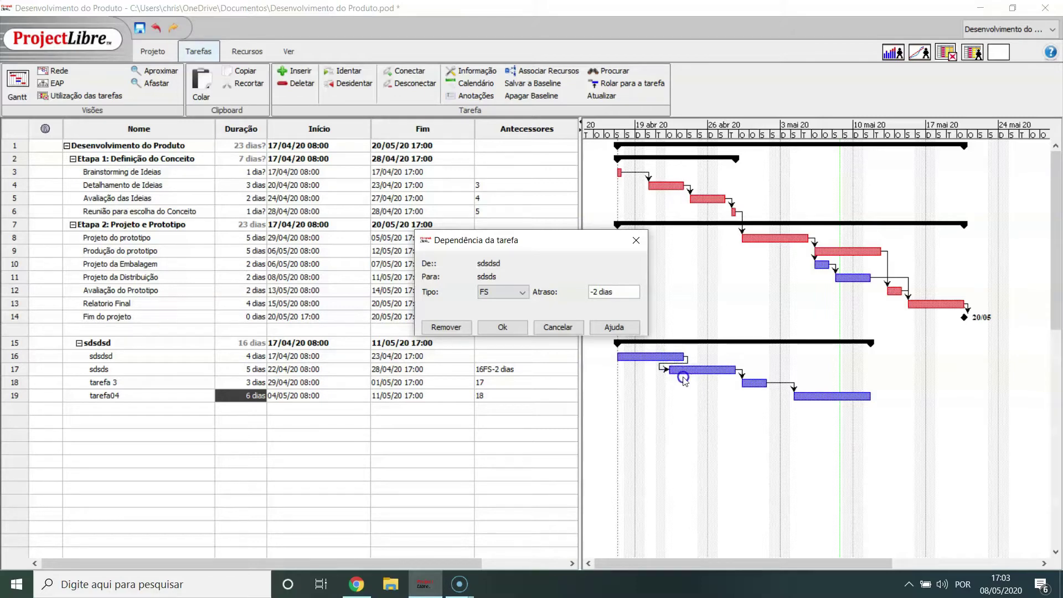
{"action": "left_click_drag", "start_coordinate": [620, 293], "coordinate": [575, 293]}
{"action": "left_click", "coordinate": [689, 371]}
{"action": "type", "text": "0"}
{"action": "left_click", "coordinate": [508, 329]}
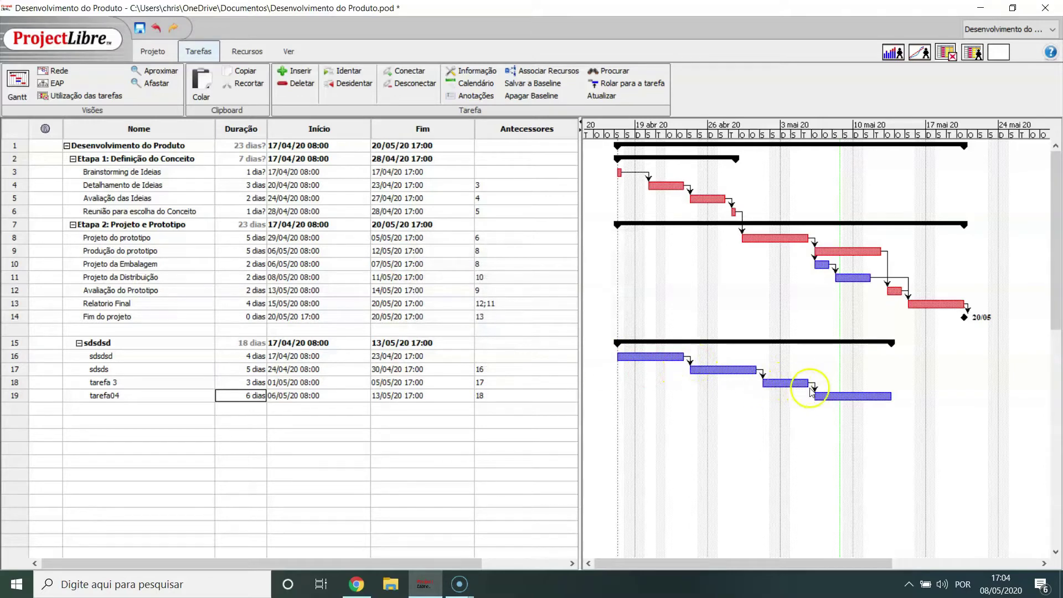
Remove the dependency links from tarefa 3 to tarefa04, from sdsds to tarefa 3 and from sdsdsd to sdsds
{"action": "double_click", "coordinate": [814, 387]}
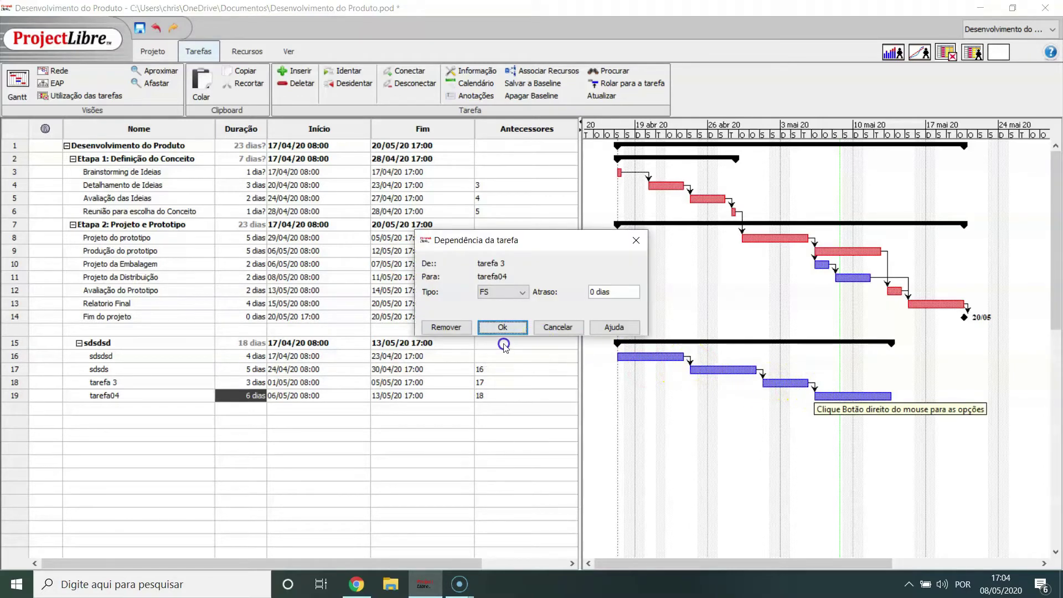
{"action": "left_click", "coordinate": [440, 327]}
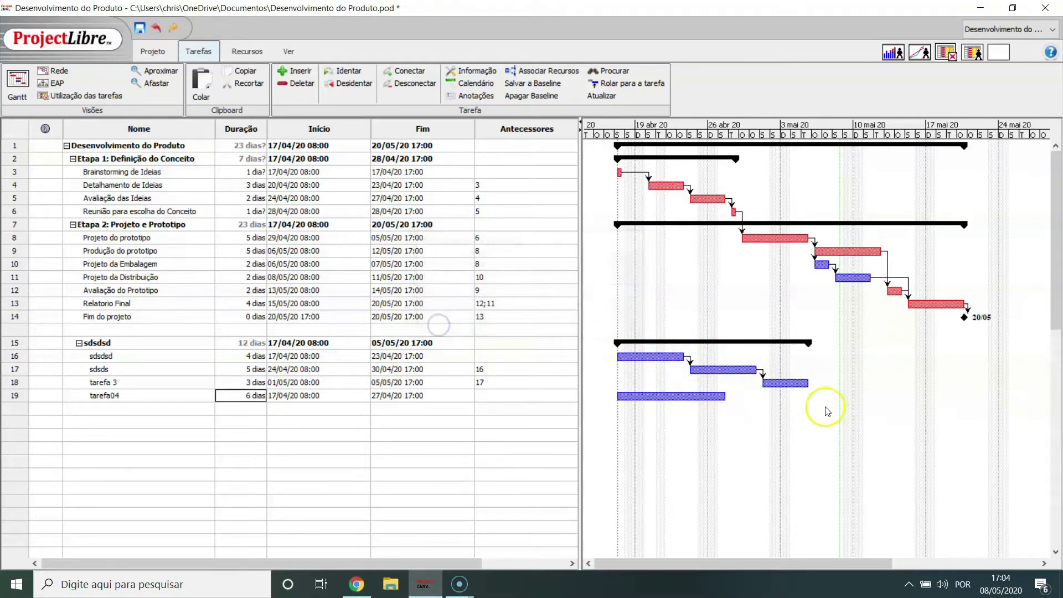
{"action": "double_click", "coordinate": [760, 369]}
{"action": "left_click", "coordinate": [448, 330]}
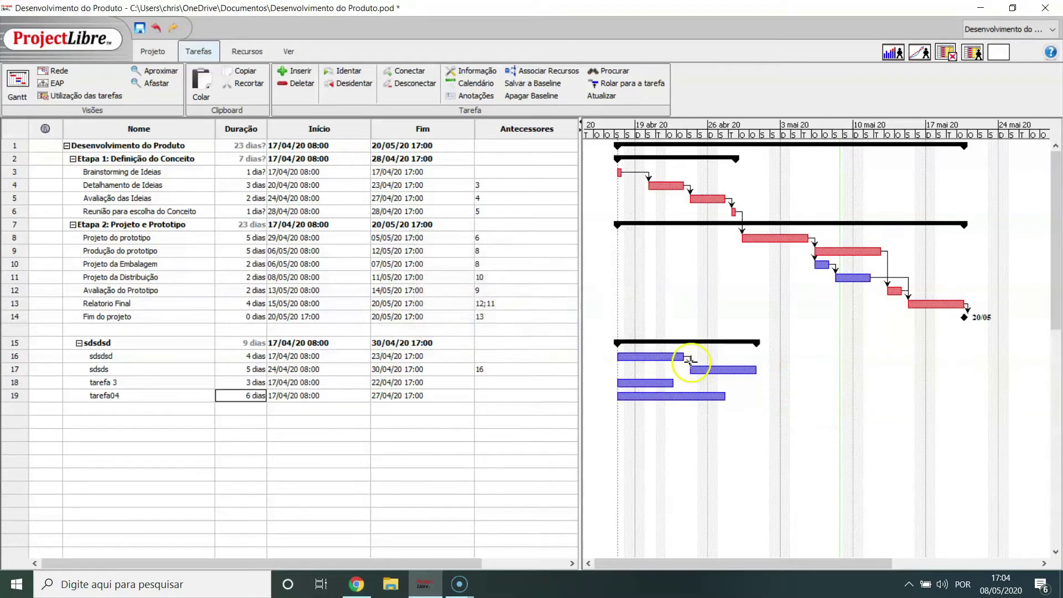
{"action": "double_click", "coordinate": [690, 361]}
{"action": "left_click", "coordinate": [468, 327]}
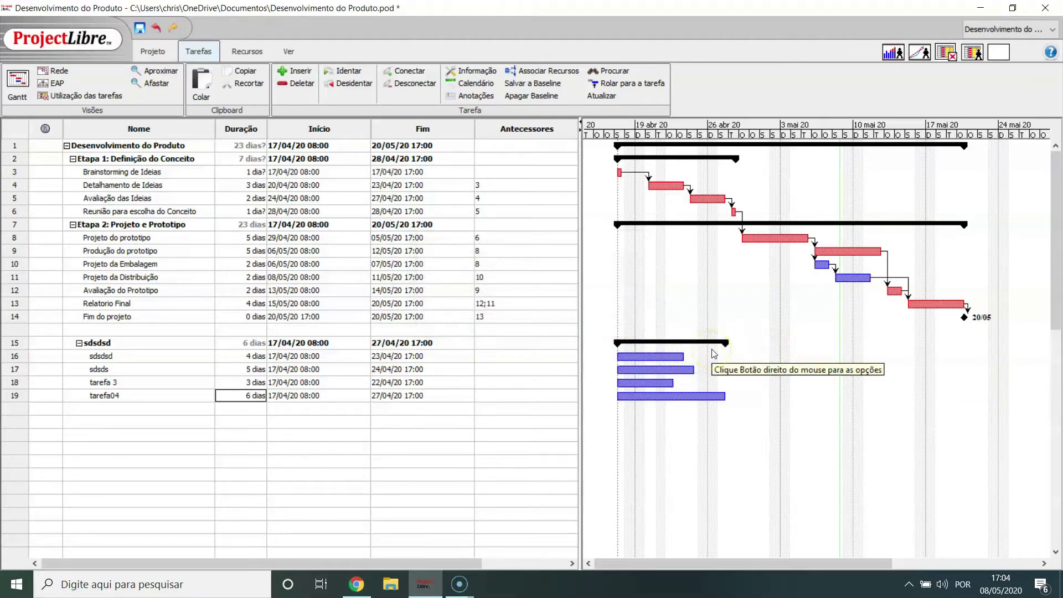
Link sdsdsd to sdsds in the Gantt chart and set the dependency type to FF
{"action": "left_click_drag", "start_coordinate": [679, 357], "coordinate": [691, 369]}
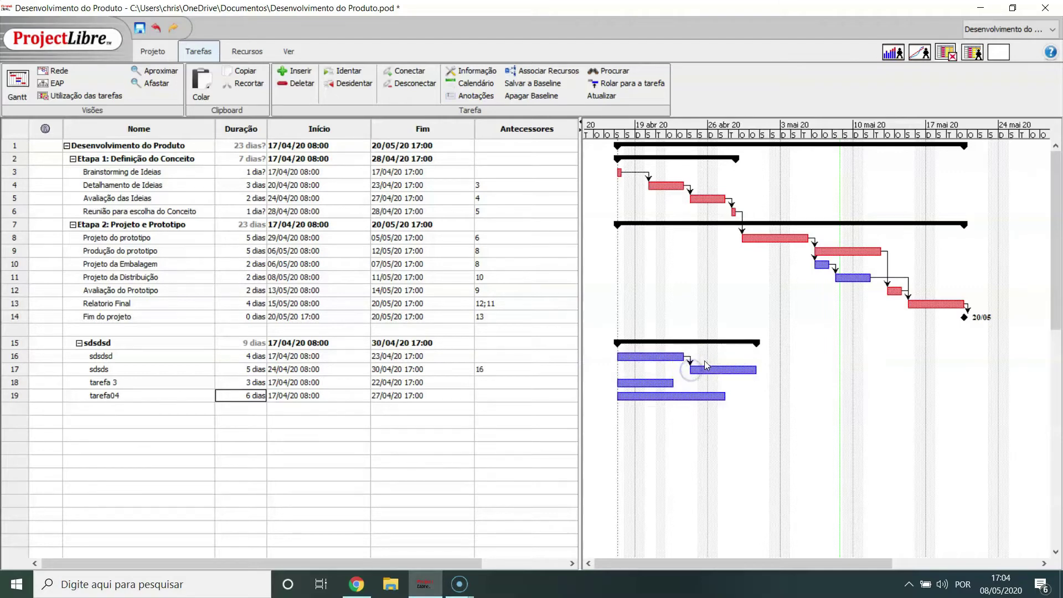
{"action": "double_click", "coordinate": [689, 359]}
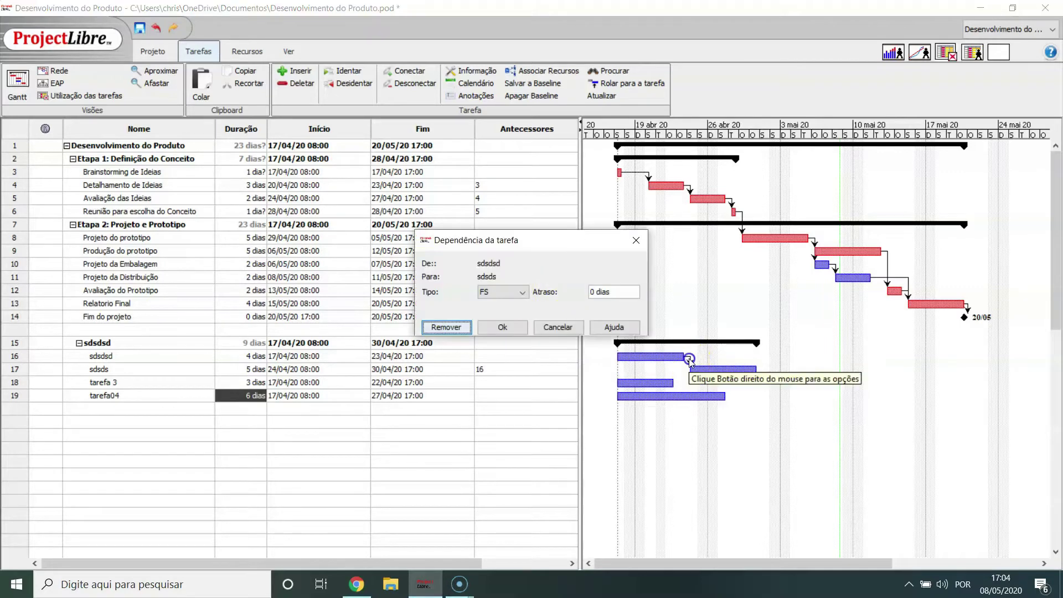
{"action": "left_click", "coordinate": [518, 289]}
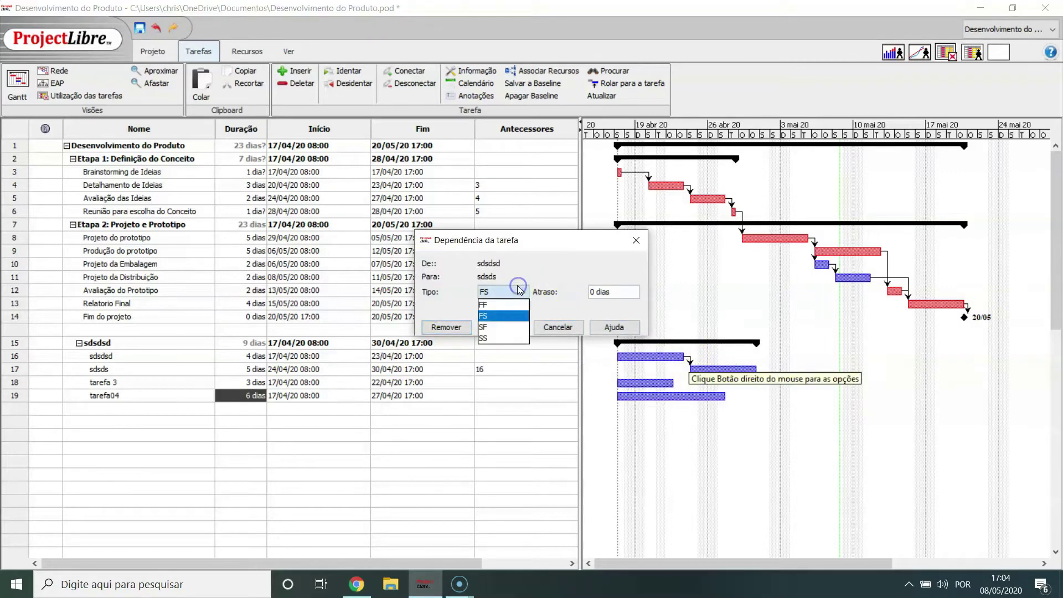
{"action": "left_click", "coordinate": [496, 306]}
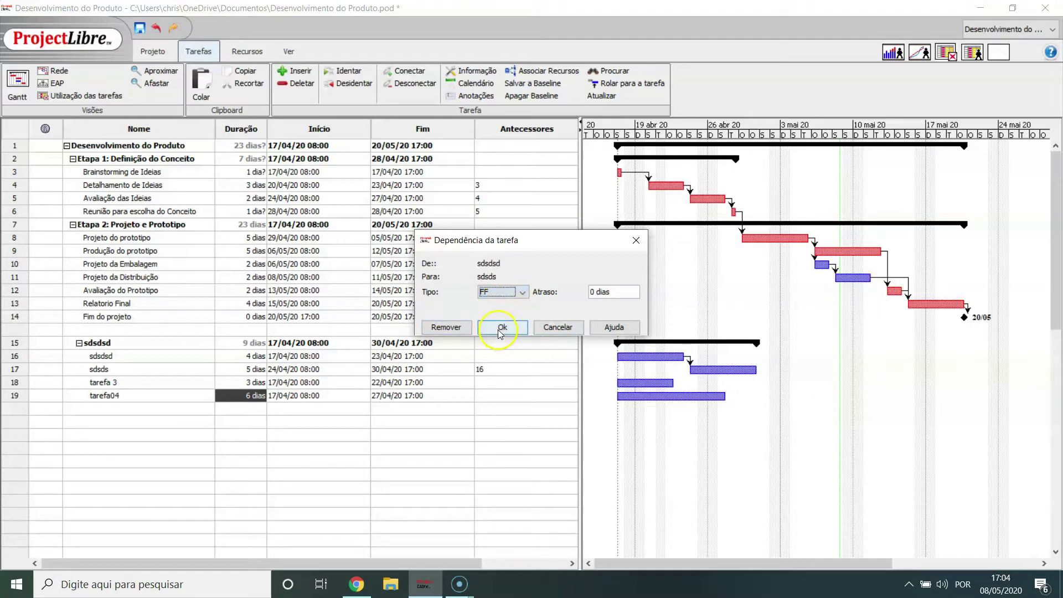
{"action": "left_click", "coordinate": [499, 327]}
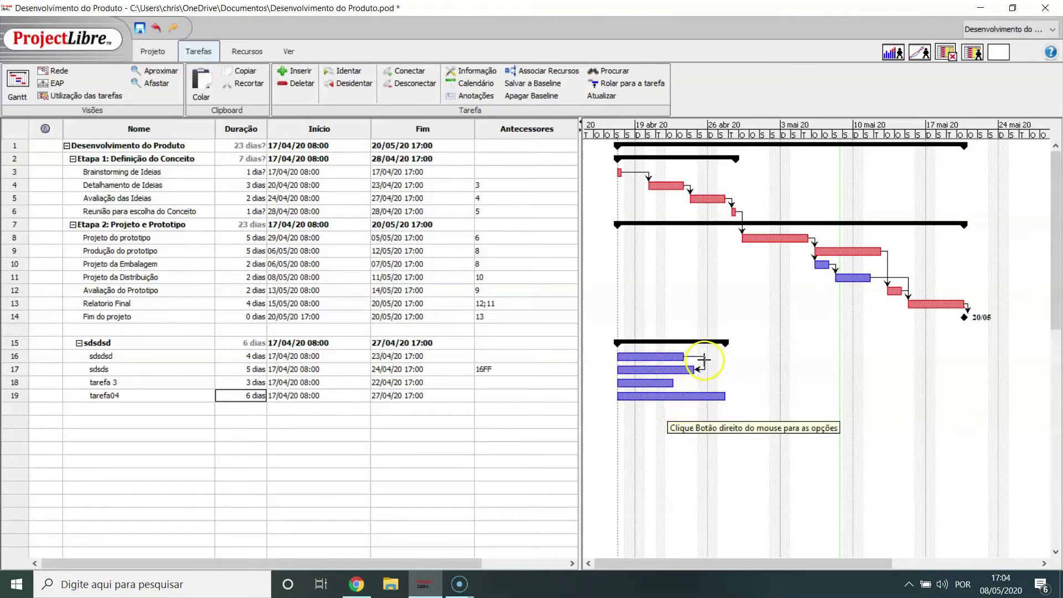
Review the dependency types available for the link from sdsdsd to sdsds and keep FF
{"action": "double_click", "coordinate": [704, 362]}
{"action": "left_click", "coordinate": [501, 291]}
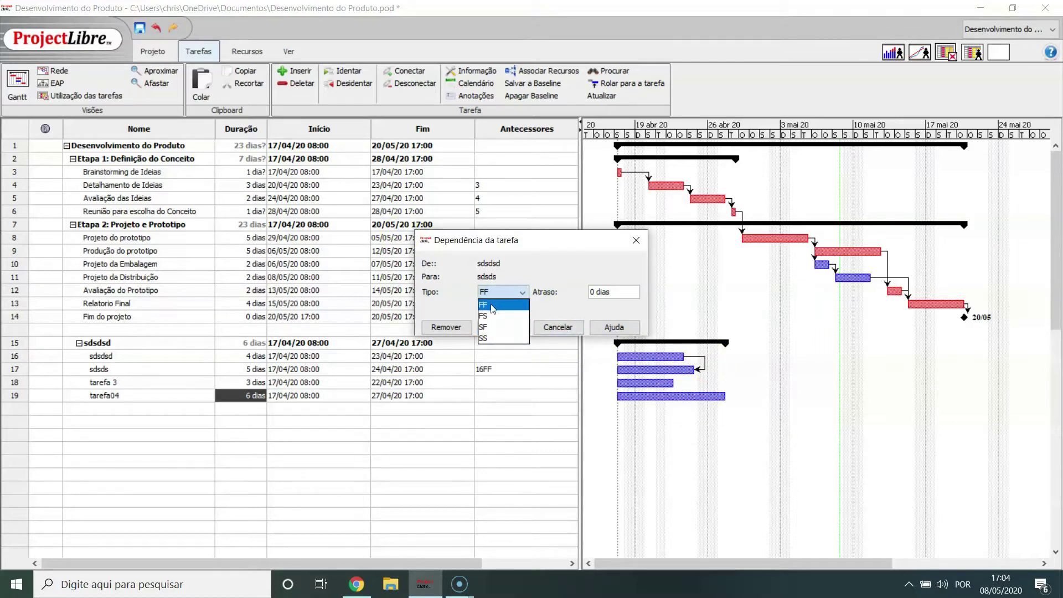
{"action": "left_click", "coordinate": [569, 290]}
{"action": "left_click", "coordinate": [504, 329]}
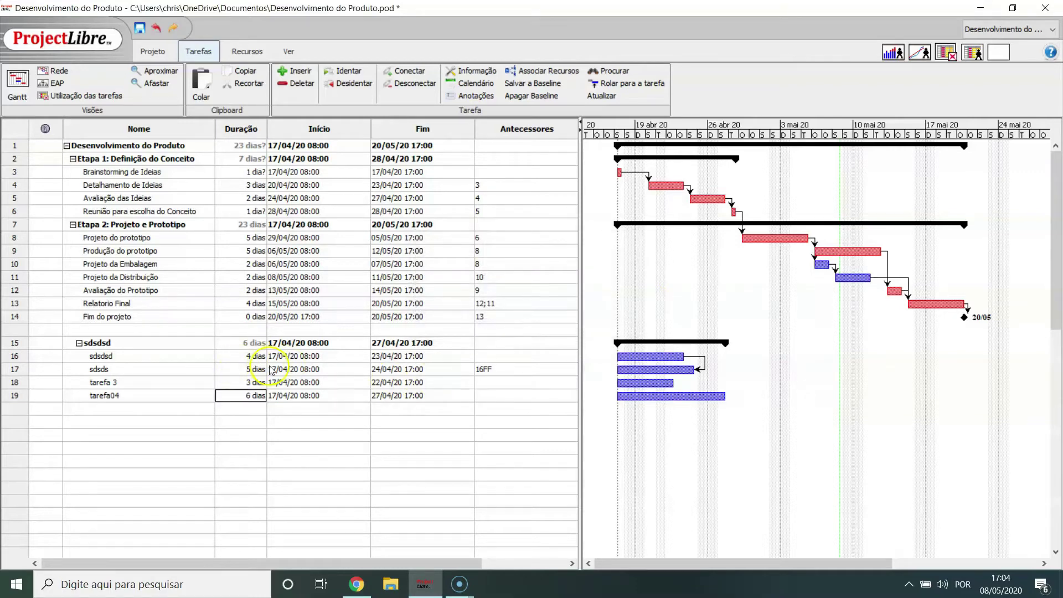
Set the duration of the sdsdsd task in row 16 to 6 days in its task information
{"action": "double_click", "coordinate": [250, 356]}
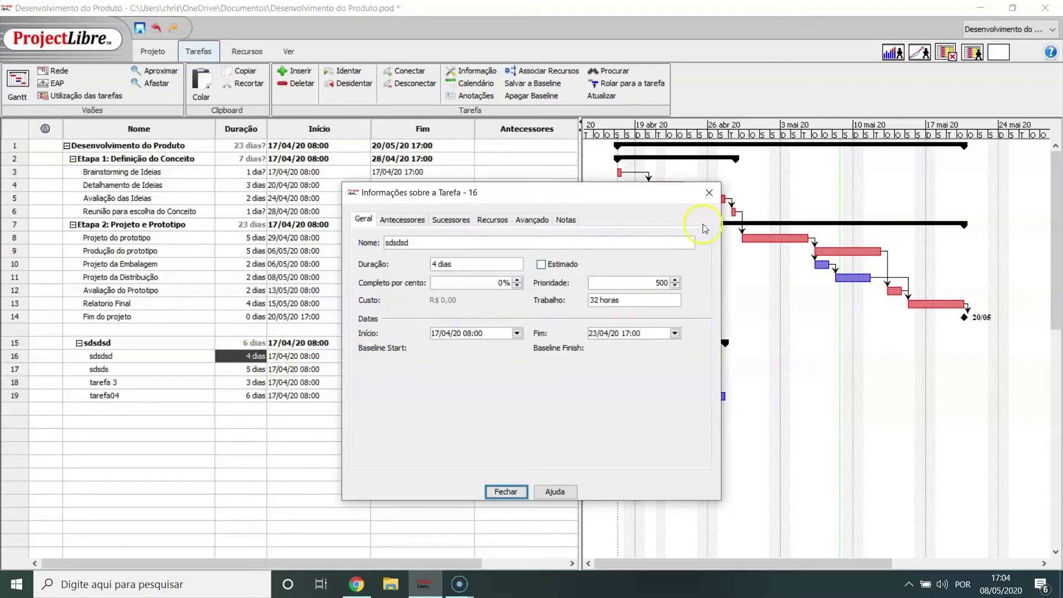
{"action": "left_click", "coordinate": [400, 270]}
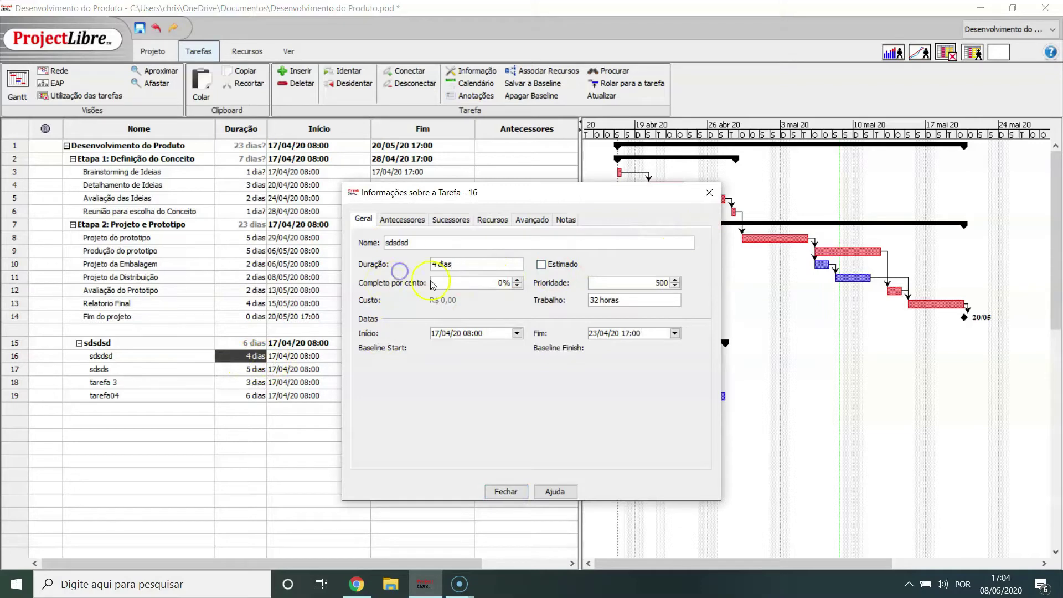
{"action": "left_click", "coordinate": [424, 264]}
{"action": "type", "text": "6"}
{"action": "left_click", "coordinate": [511, 489]}
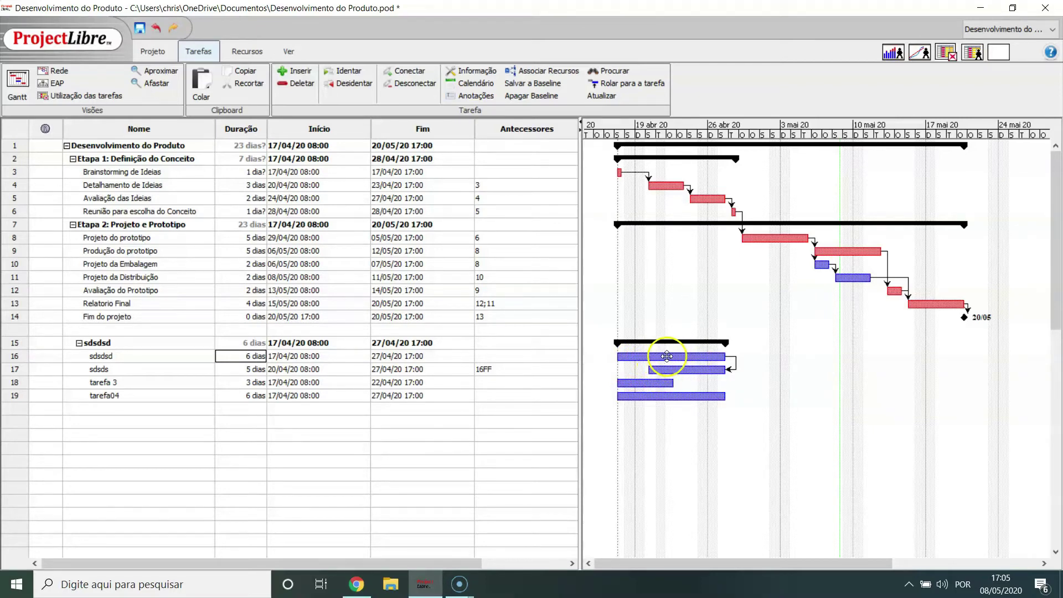
Replace the FF link from sdsdsd to sdsds with a new dependency of type SF
{"action": "double_click", "coordinate": [733, 360]}
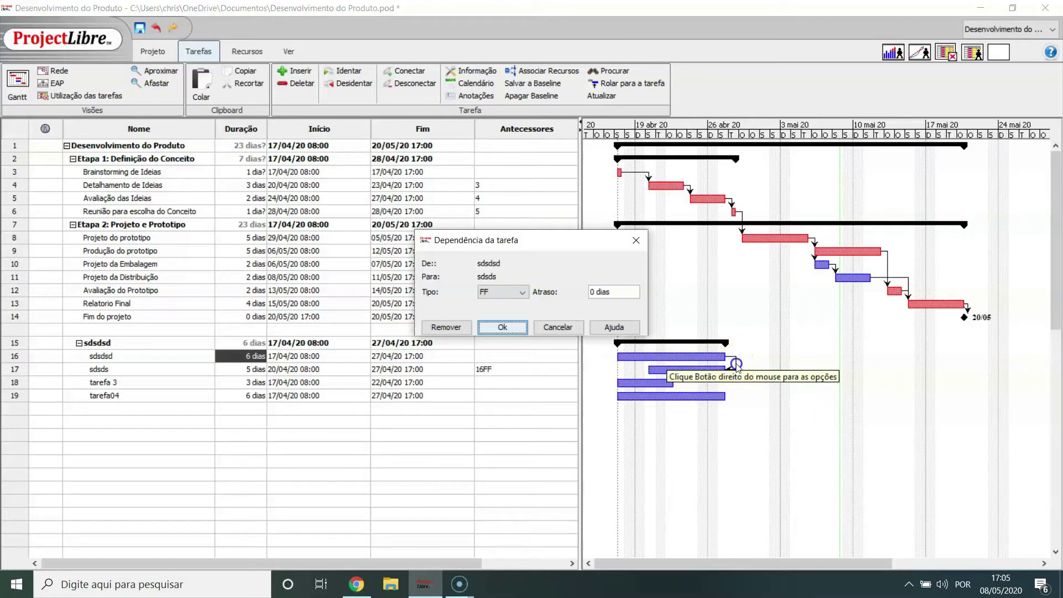
{"action": "left_click", "coordinate": [450, 327]}
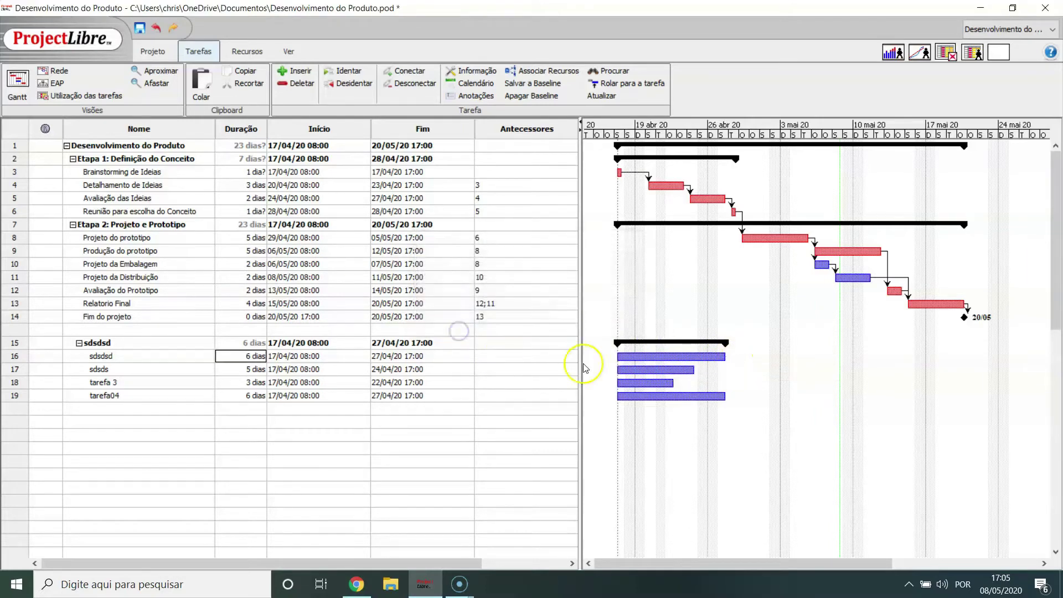
{"action": "left_click_drag", "start_coordinate": [716, 356], "coordinate": [692, 369]}
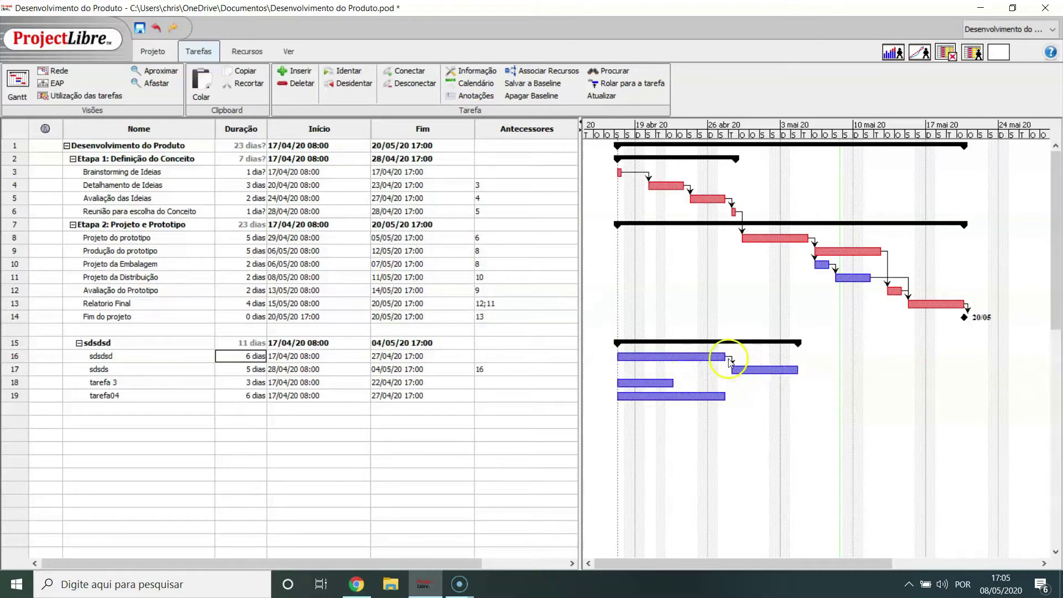
{"action": "double_click", "coordinate": [730, 357]}
{"action": "left_click", "coordinate": [520, 291]}
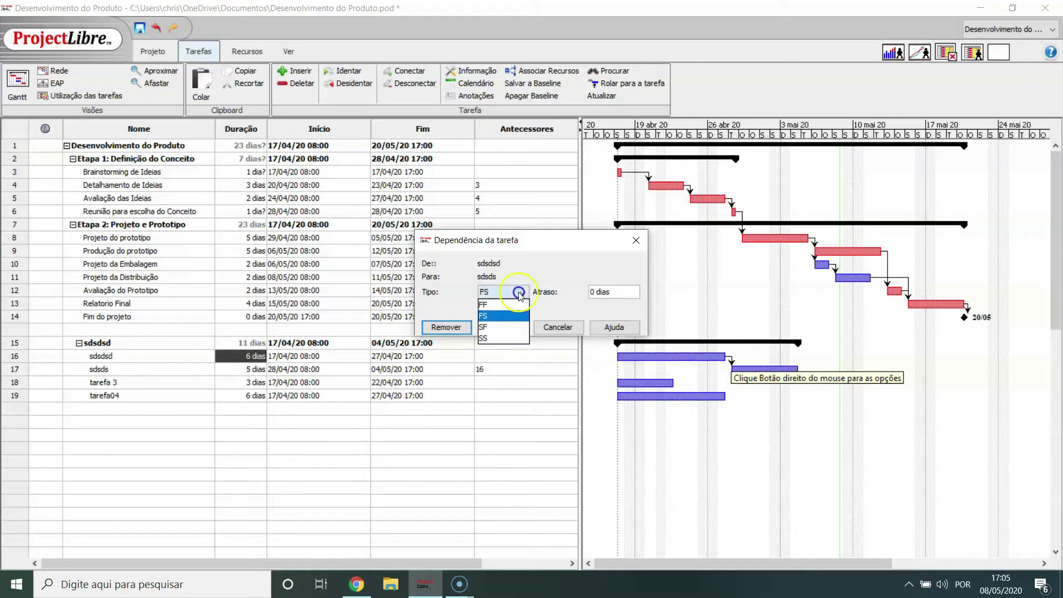
{"action": "left_click", "coordinate": [494, 330]}
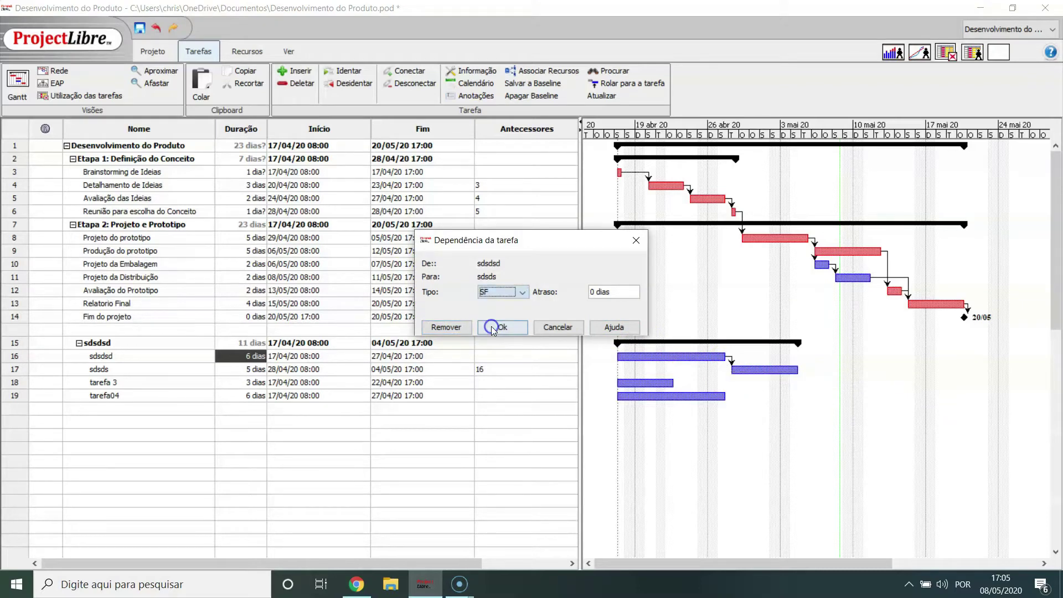
{"action": "left_click", "coordinate": [501, 326]}
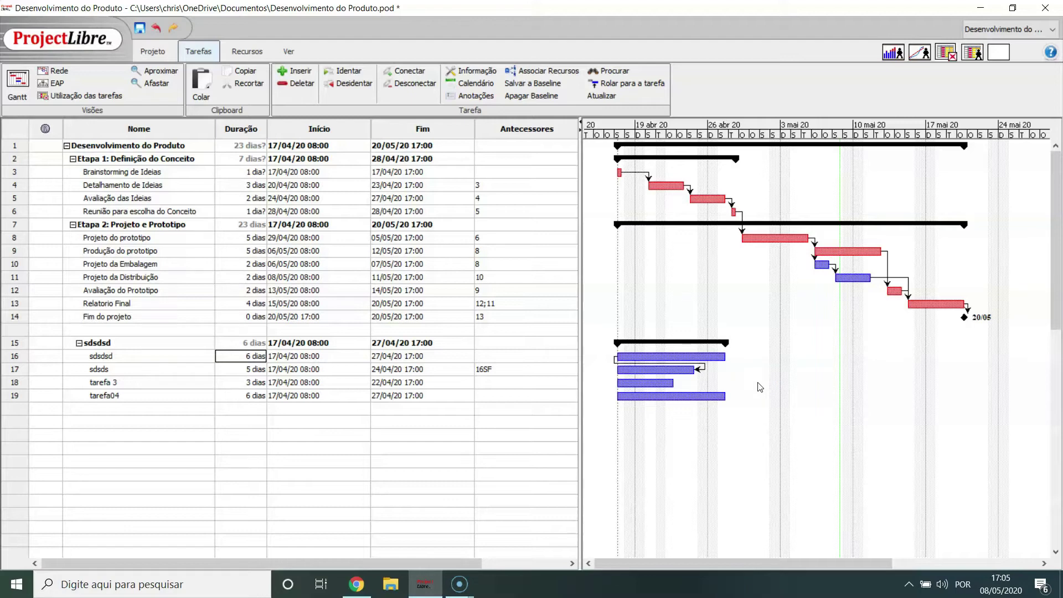
Remove the SF dependency between sdsdsd and sdsds
{"action": "left_click", "coordinate": [706, 377]}
{"action": "mouse_move", "coordinate": [607, 360]}
{"action": "left_mouse_down"}
{"action": "mouse_move", "coordinate": [685, 364]}
{"action": "mouse_move", "coordinate": [703, 382]}
{"action": "mouse_move", "coordinate": [704, 366]}
{"action": "mouse_move", "coordinate": [620, 360]}
{"action": "mouse_move", "coordinate": [618, 372]}
{"action": "left_mouse_up"}
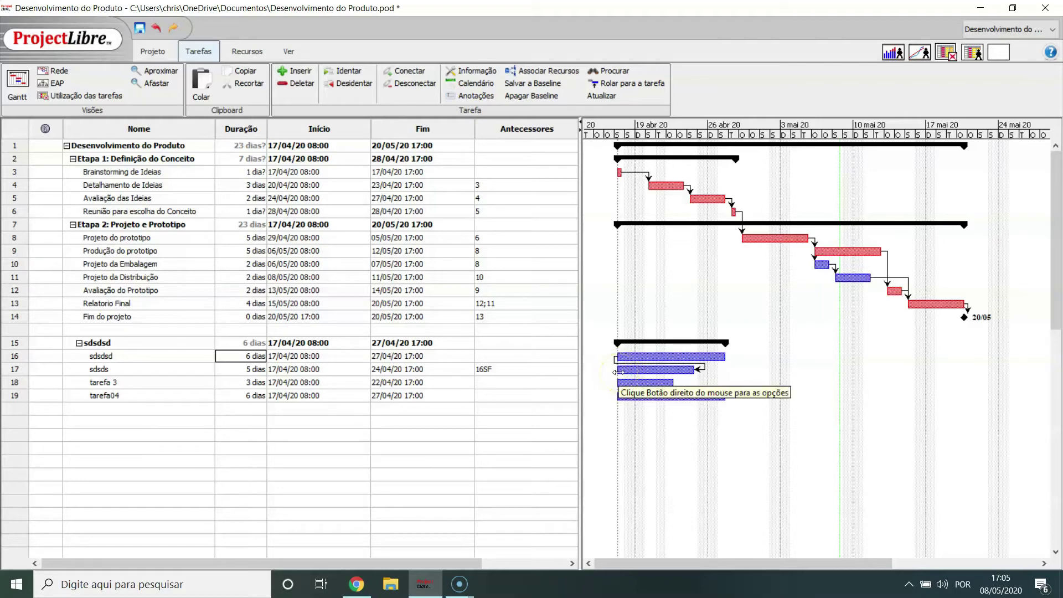
{"action": "double_click", "coordinate": [703, 367]}
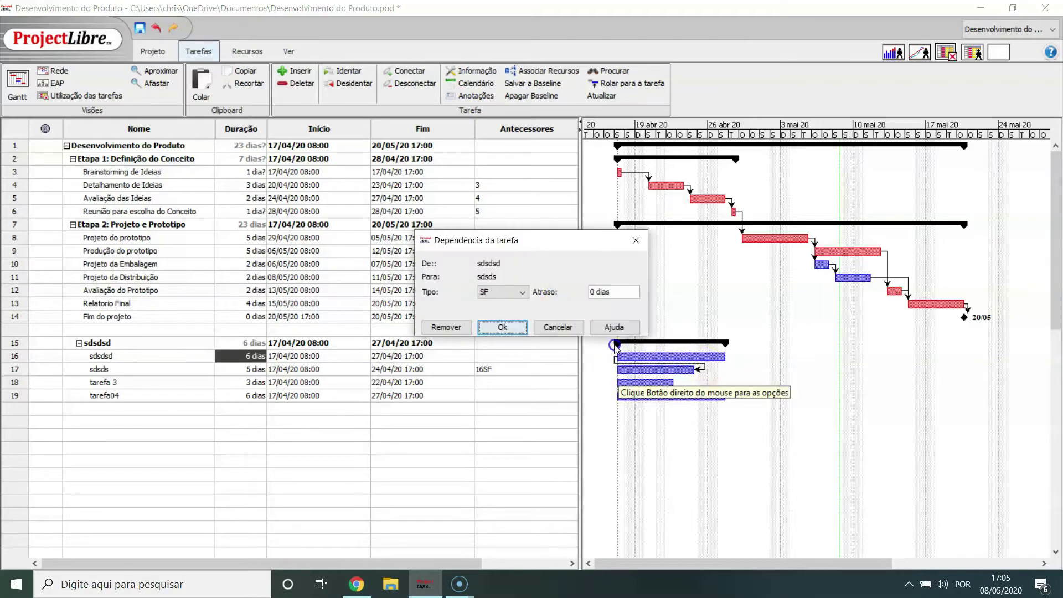
{"action": "left_click", "coordinate": [442, 327]}
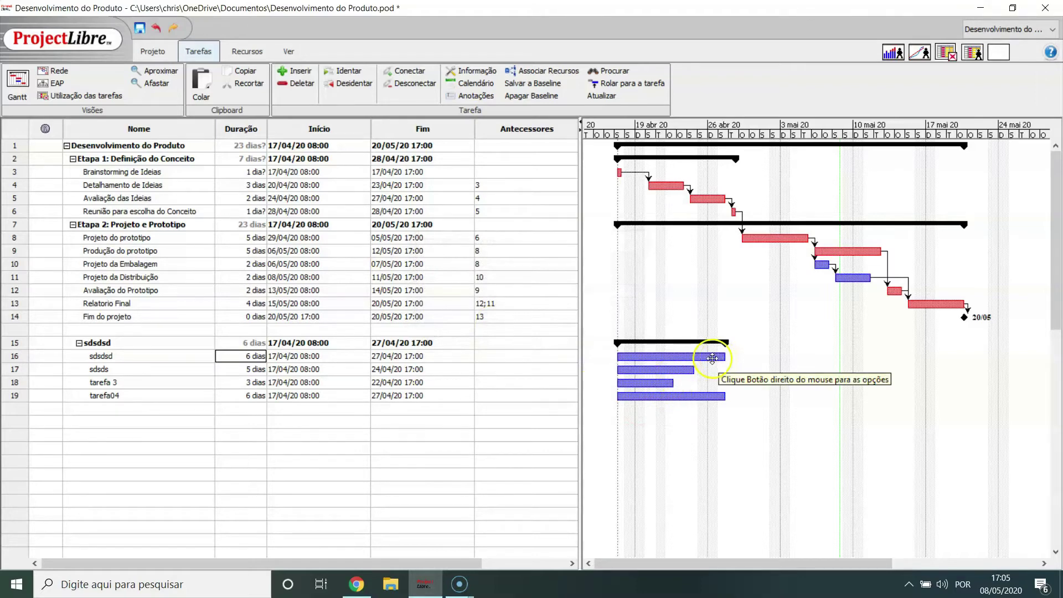
Link sdsdsd to sdsds in the Gantt chart and set the dependency type to SS
{"action": "left_click_drag", "start_coordinate": [712, 359], "coordinate": [684, 370]}
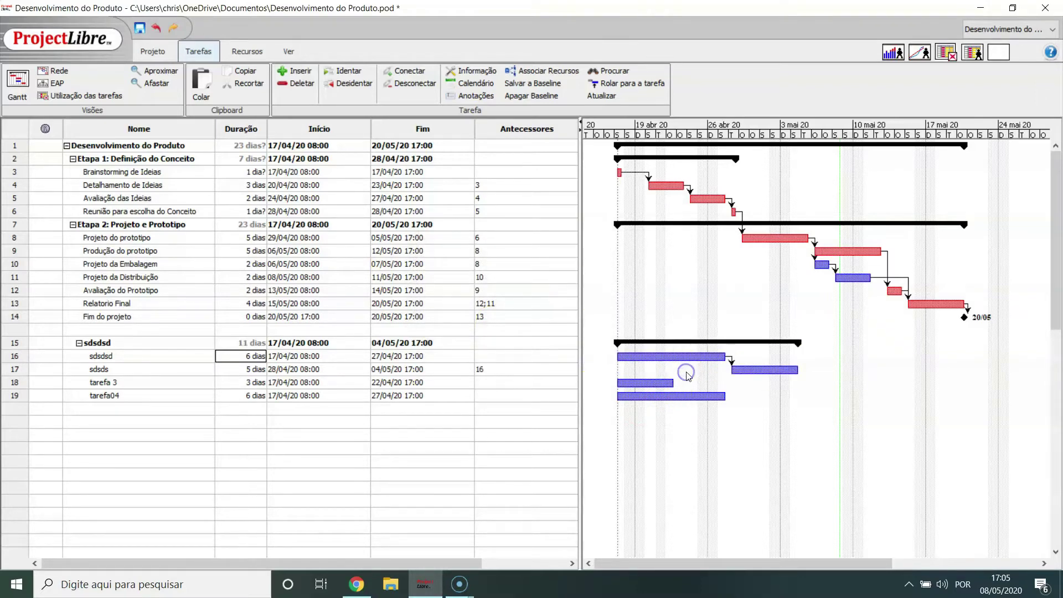
{"action": "double_click", "coordinate": [731, 361]}
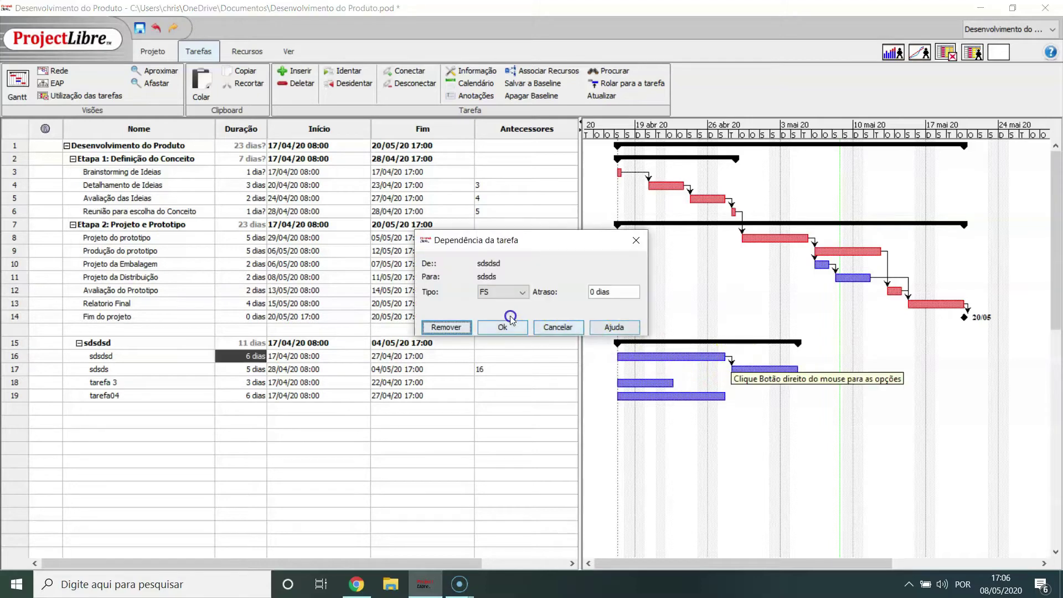
{"action": "left_click", "coordinate": [494, 302]}
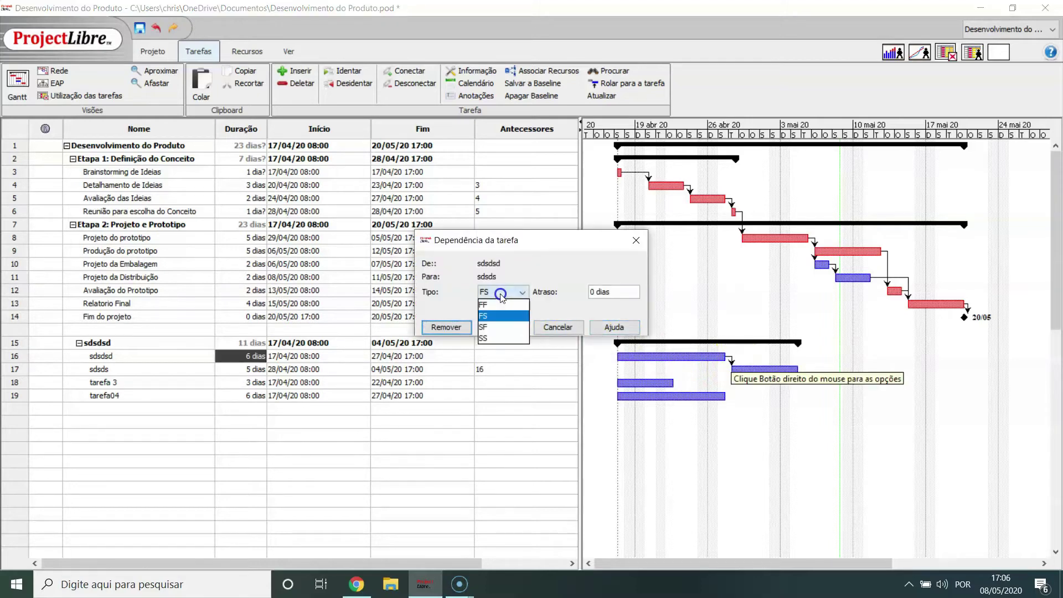
{"action": "left_click", "coordinate": [493, 339]}
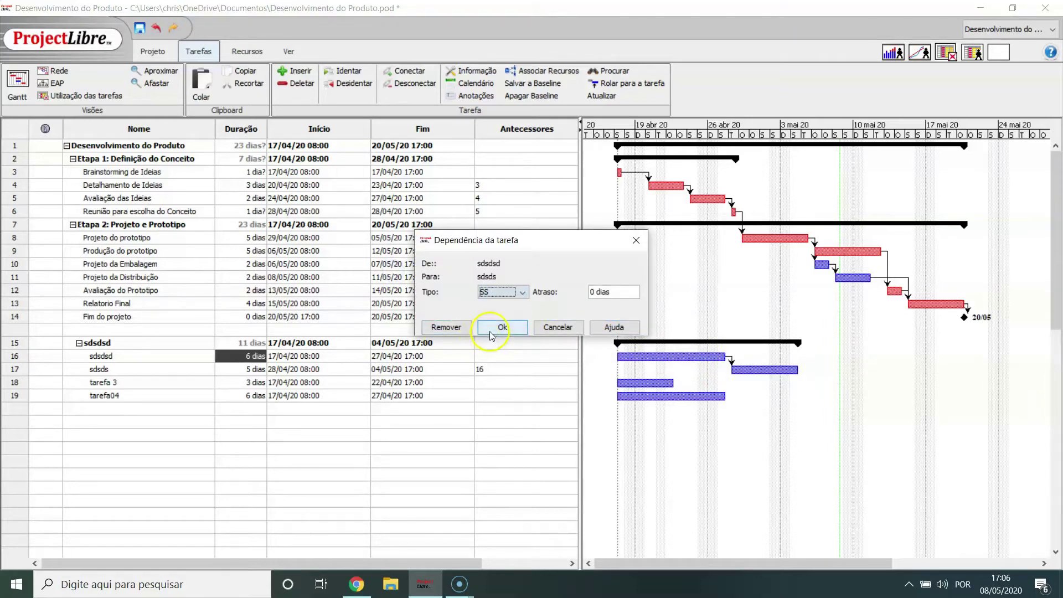
{"action": "left_click", "coordinate": [490, 330]}
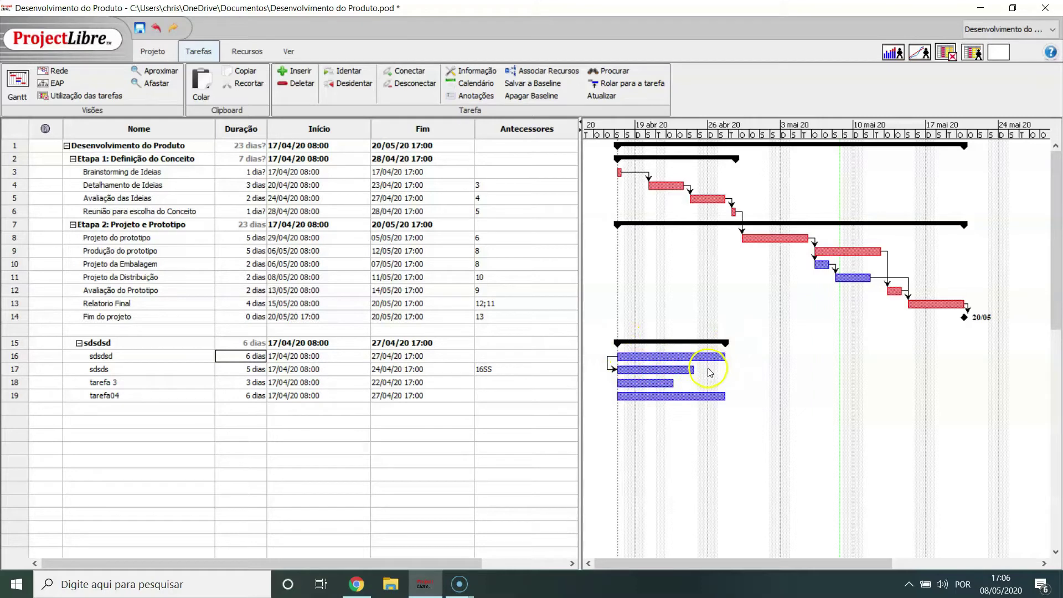
Link sdsds to tarefa 3, and both sdsdsd and tarefa 3 to tarefa04, as finish-to-start dependencies in the Gantt chart
{"action": "left_click_drag", "start_coordinate": [681, 366], "coordinate": [657, 382]}
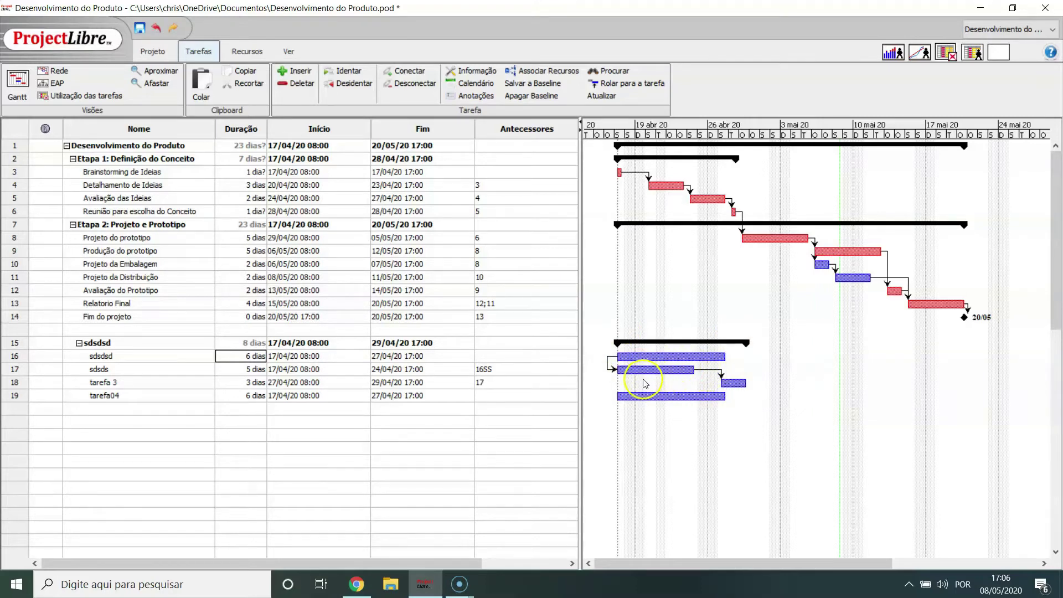
{"action": "left_click_drag", "start_coordinate": [673, 357], "coordinate": [760, 395]}
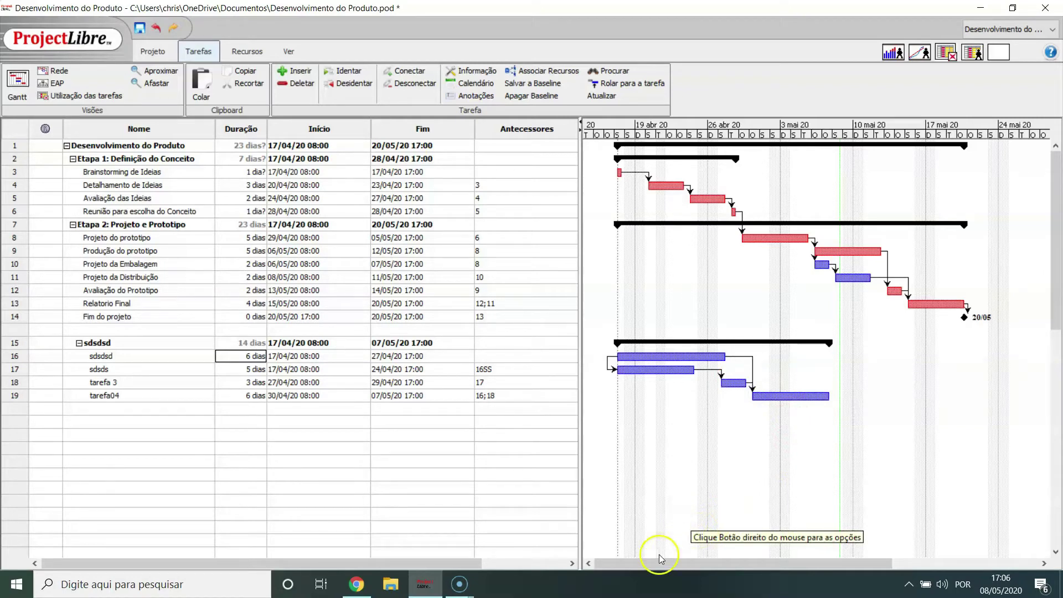
Remove all dependencies between sdsdsd, sdsds, tarefa 3 and tarefa04 in the Gantt chart
{"action": "left_click", "coordinate": [365, 452]}
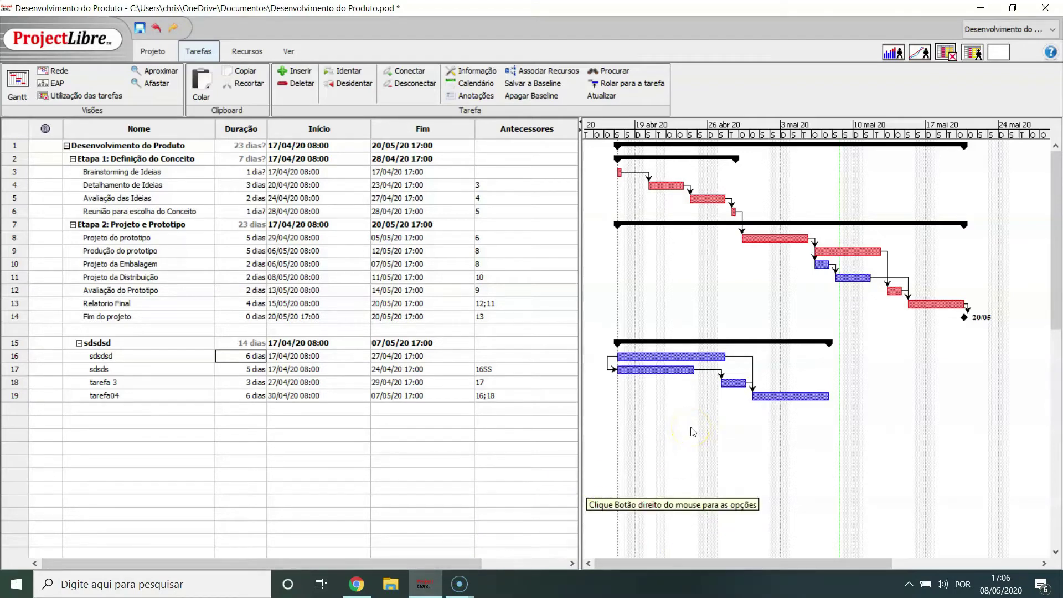
{"action": "double_click", "coordinate": [611, 359]}
{"action": "left_click", "coordinate": [470, 328]}
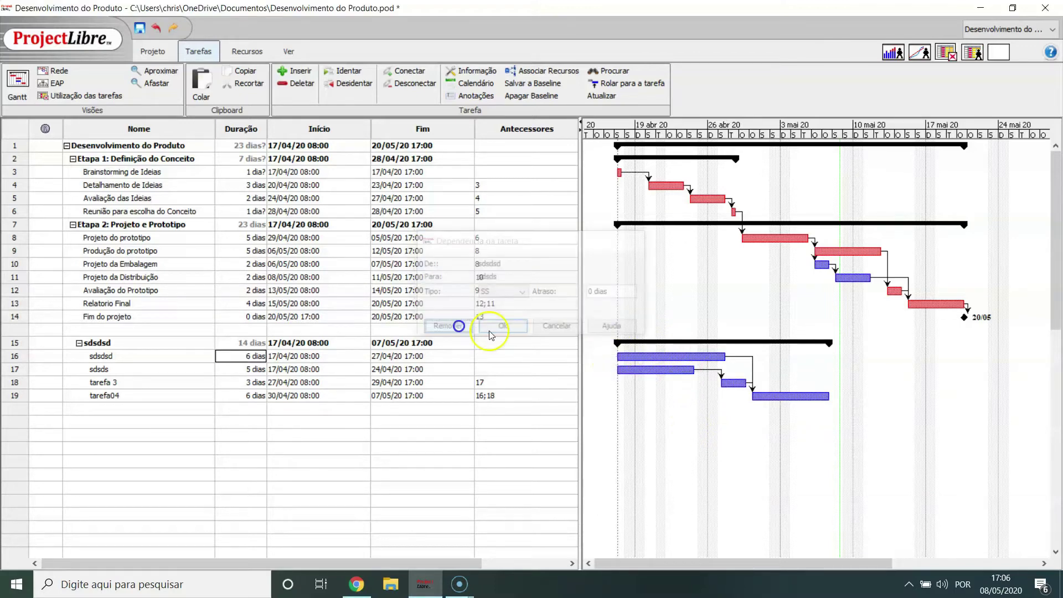
{"action": "double_click", "coordinate": [752, 366]}
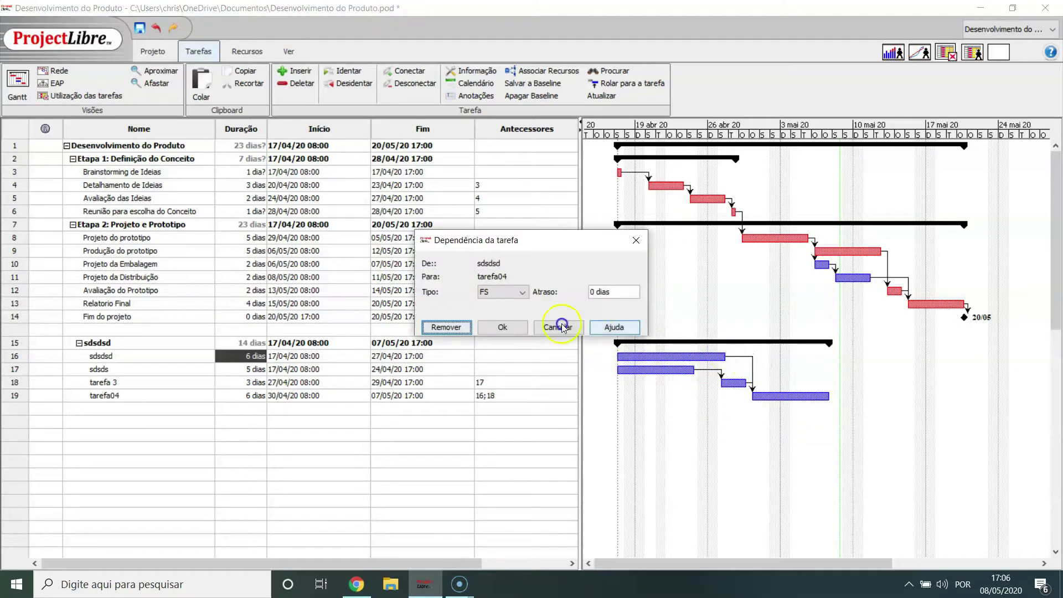
{"action": "left_click", "coordinate": [448, 327]}
{"action": "double_click", "coordinate": [710, 371]}
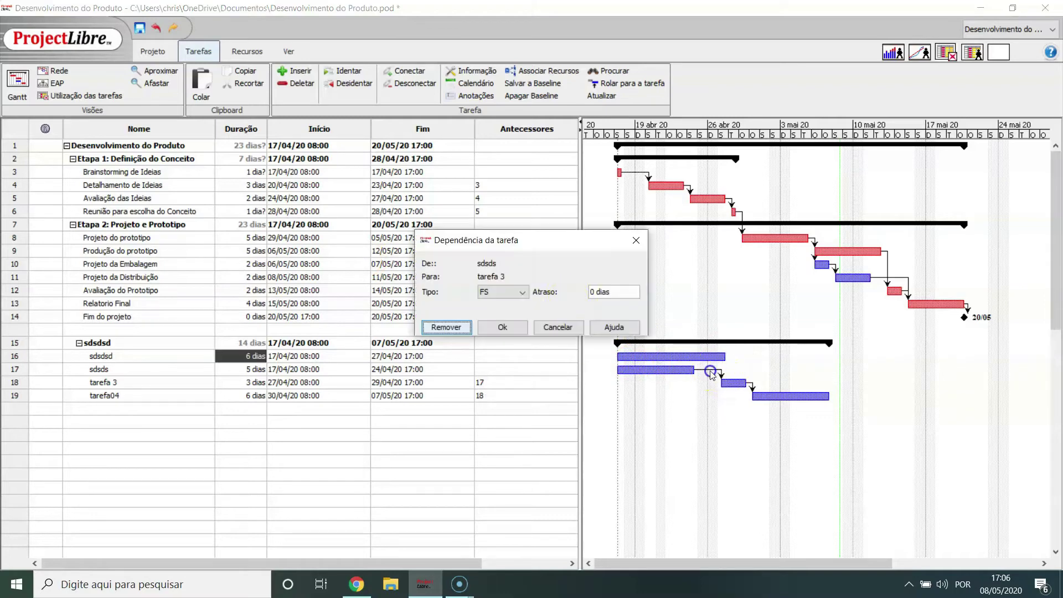
{"action": "left_click", "coordinate": [462, 328]}
{"action": "double_click", "coordinate": [683, 387]}
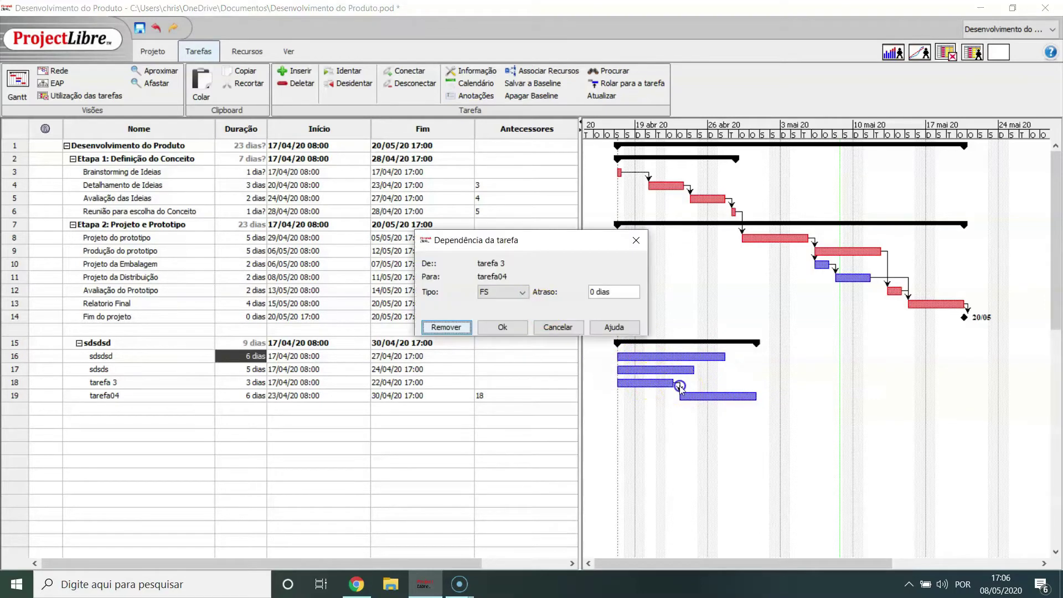
{"action": "left_click", "coordinate": [447, 327]}
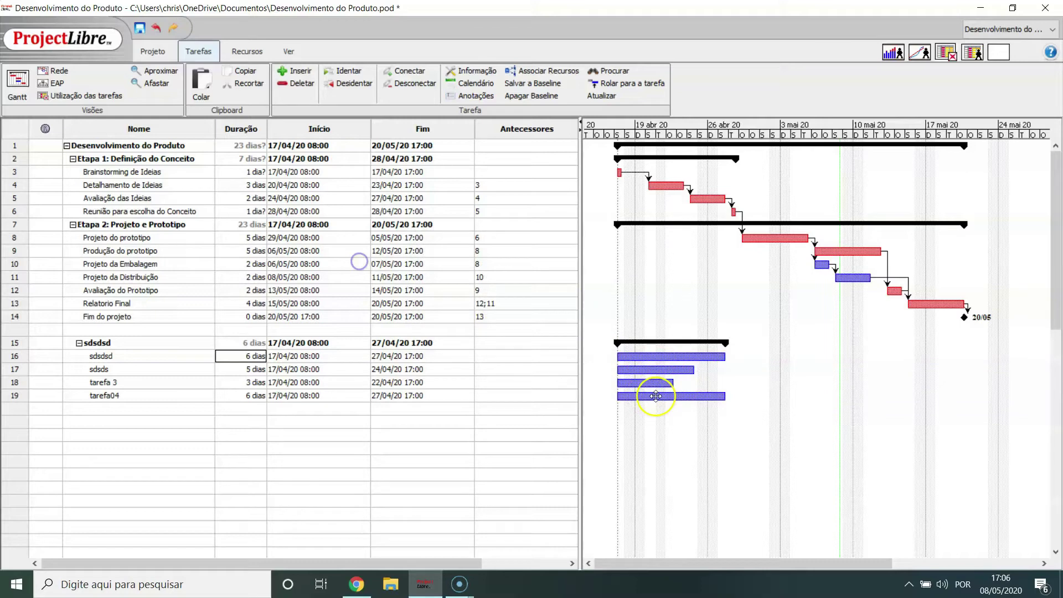
Link sdsdsd to sdsds, sdsds to tarefa 3 and tarefa 3 to tarefa04 as a finish-to-start chain in the Gantt chart
{"action": "left_click_drag", "start_coordinate": [702, 361], "coordinate": [682, 371]}
{"action": "left_click_drag", "start_coordinate": [756, 368], "coordinate": [670, 382]}
{"action": "left_click_drag", "start_coordinate": [819, 382], "coordinate": [710, 396]}
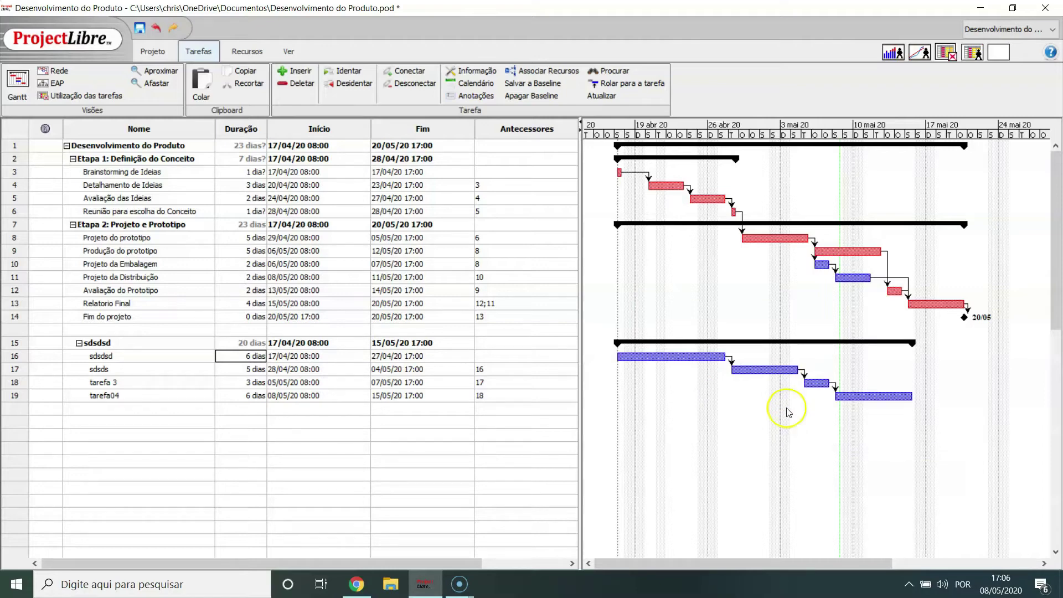
Open the project's working calendar with Padrão as the base calendar and browse its months
{"action": "left_click", "coordinate": [235, 52]}
{"action": "left_click", "coordinate": [158, 53]}
{"action": "left_click", "coordinate": [157, 53]}
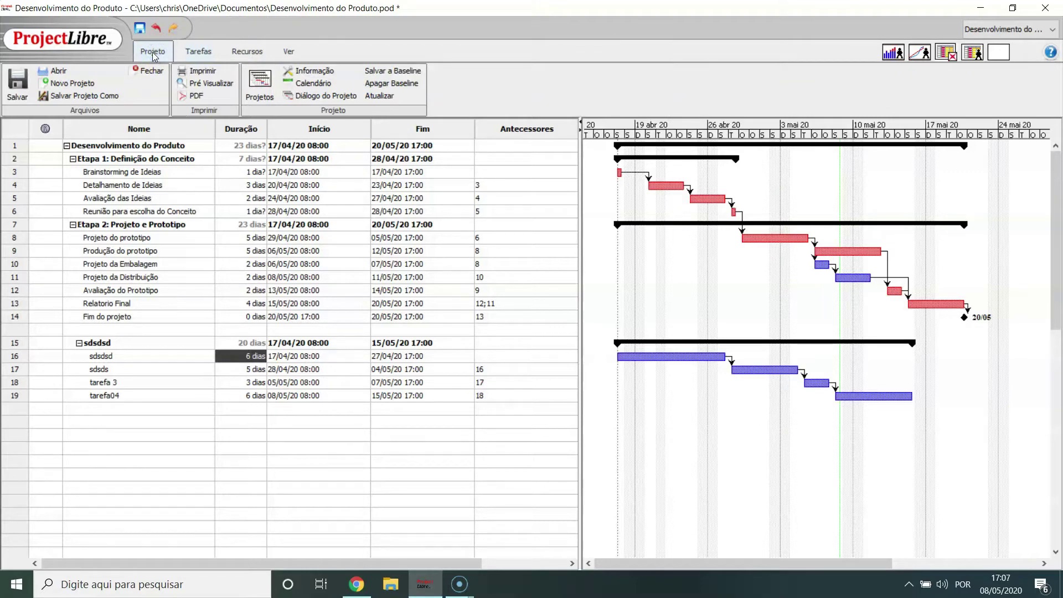
{"action": "left_click", "coordinate": [307, 83]}
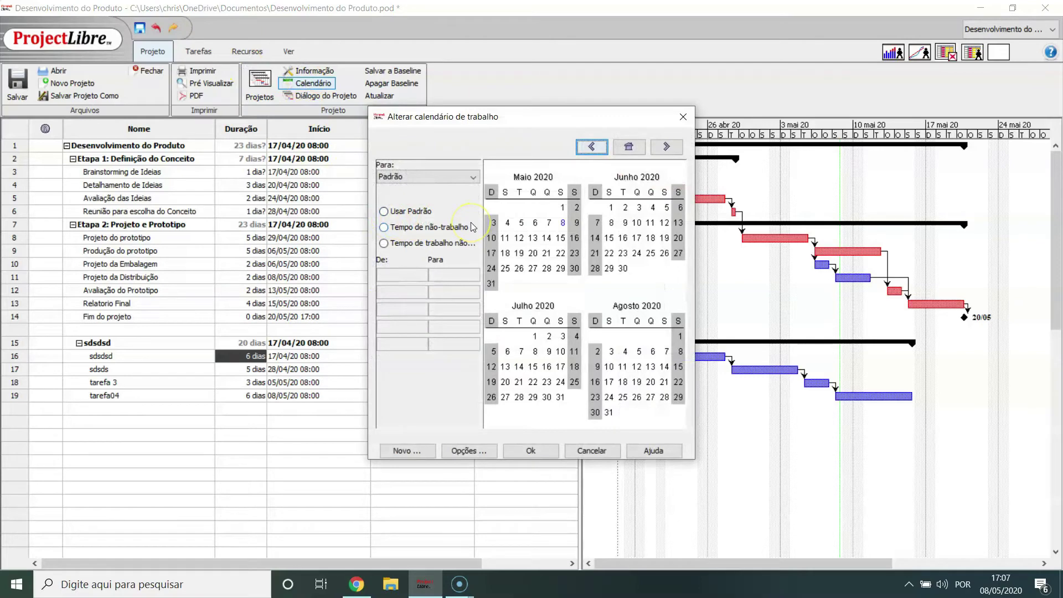
{"action": "left_click", "coordinate": [449, 177]}
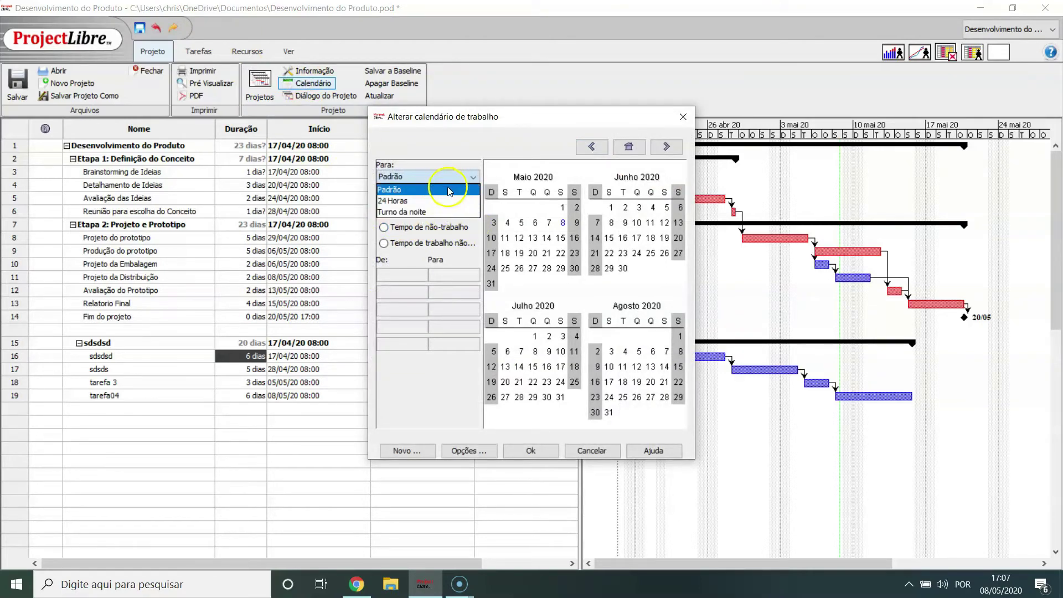
{"action": "left_click", "coordinate": [449, 189]}
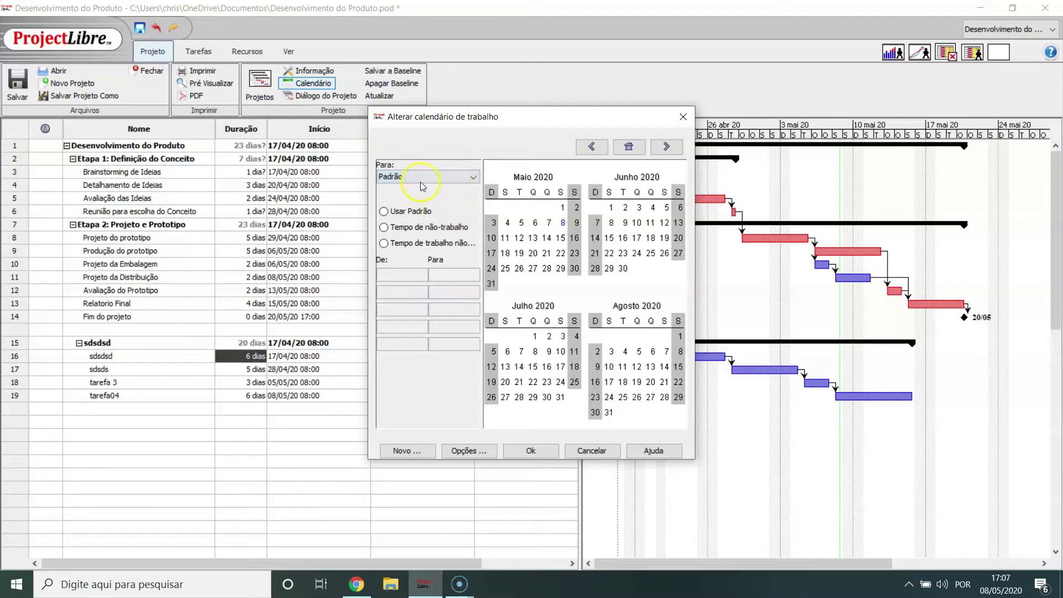
{"action": "left_click", "coordinate": [392, 214]}
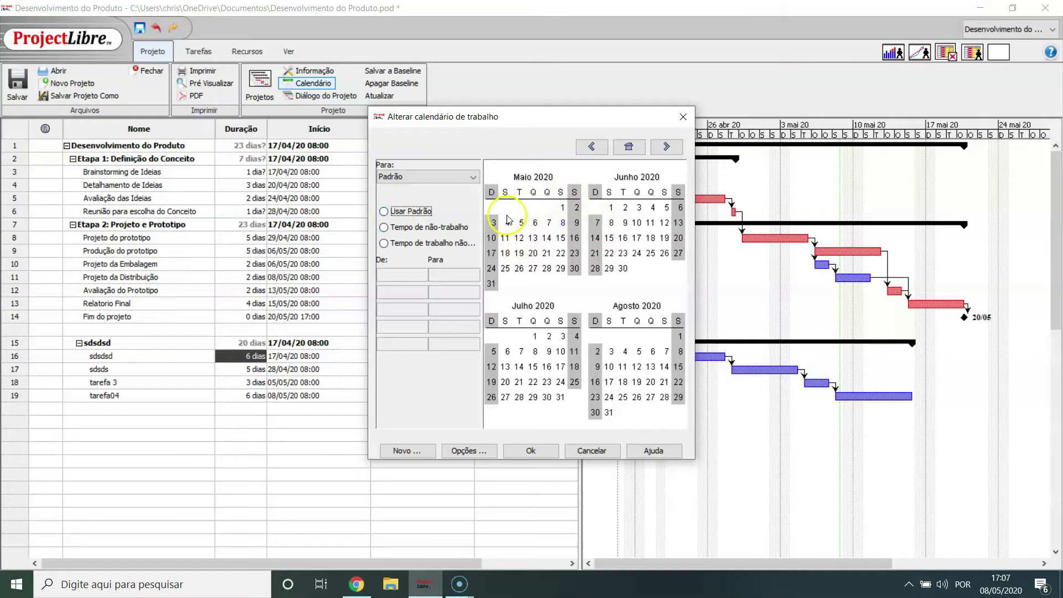
{"action": "left_click", "coordinate": [668, 147]}
{"action": "left_click", "coordinate": [591, 147]}
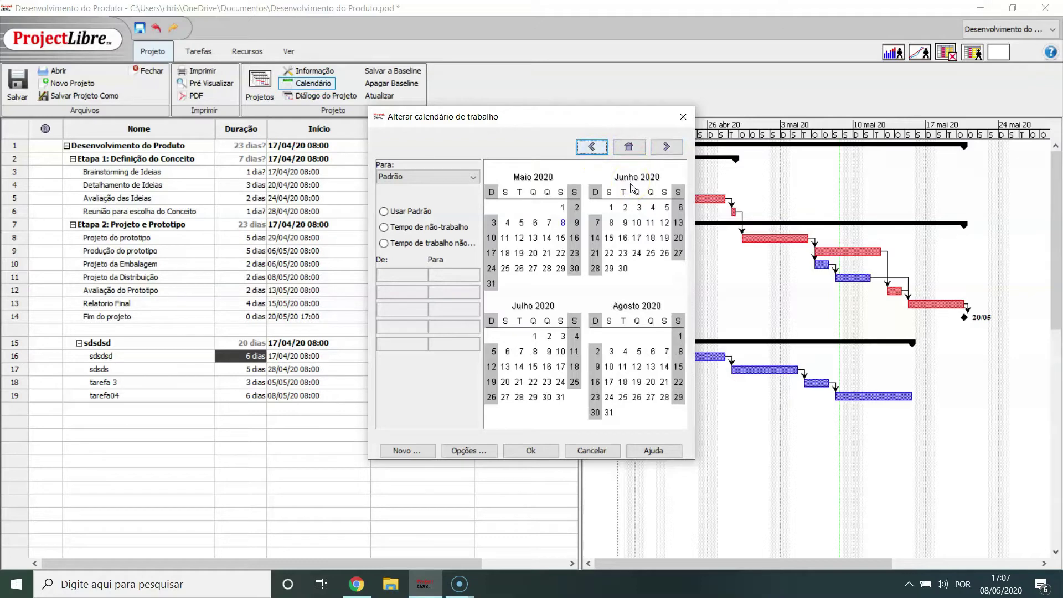
Mark 1 May 2020 and 13 June 2020 as non-working time in the Padrão calendar
{"action": "left_click", "coordinate": [440, 228]}
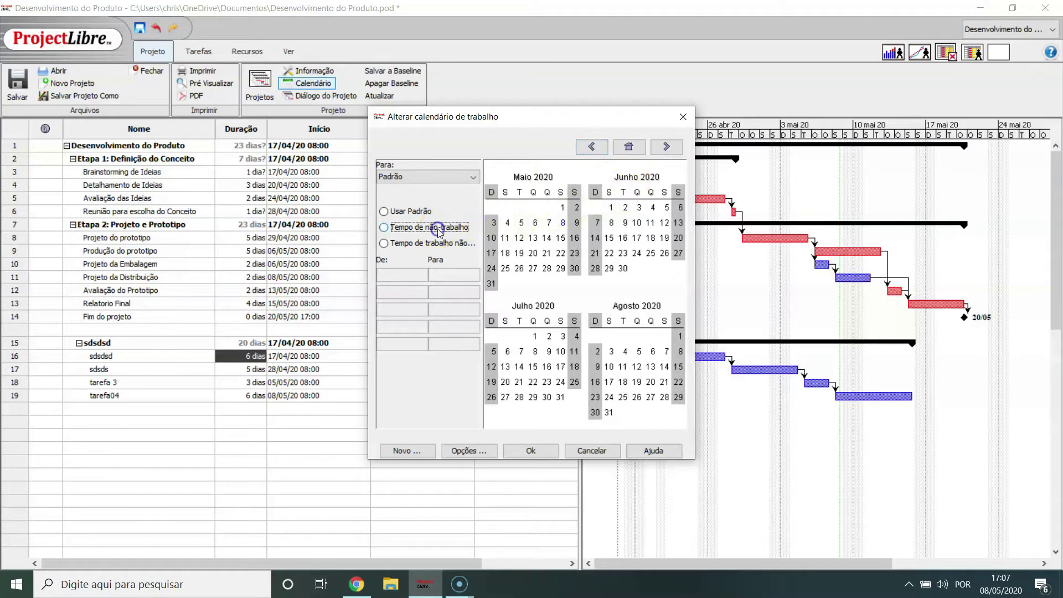
{"action": "left_click", "coordinate": [561, 207]}
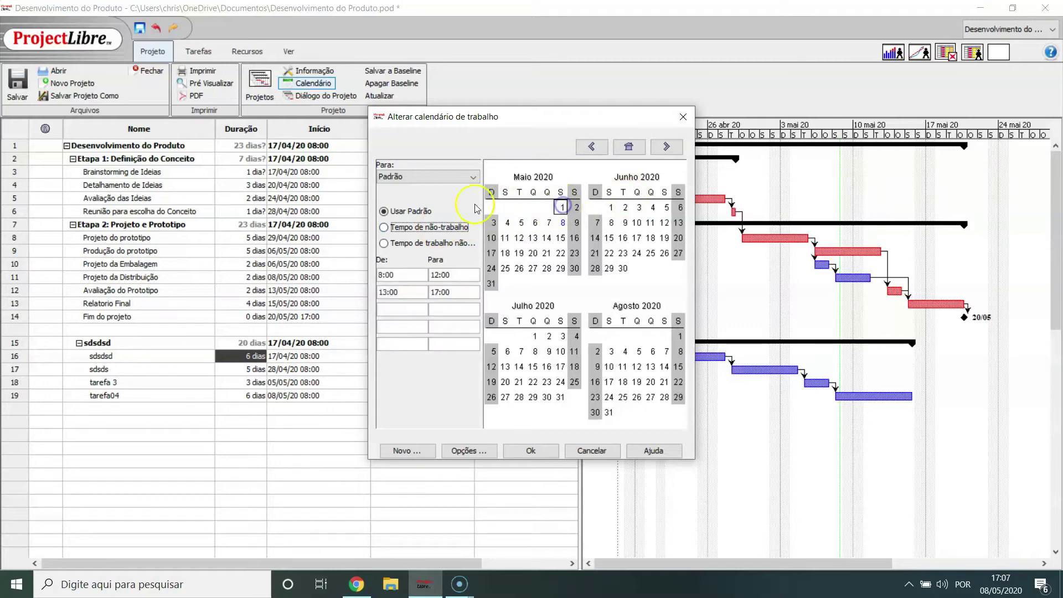
{"action": "left_click", "coordinate": [385, 228]}
{"action": "left_click", "coordinate": [562, 207]}
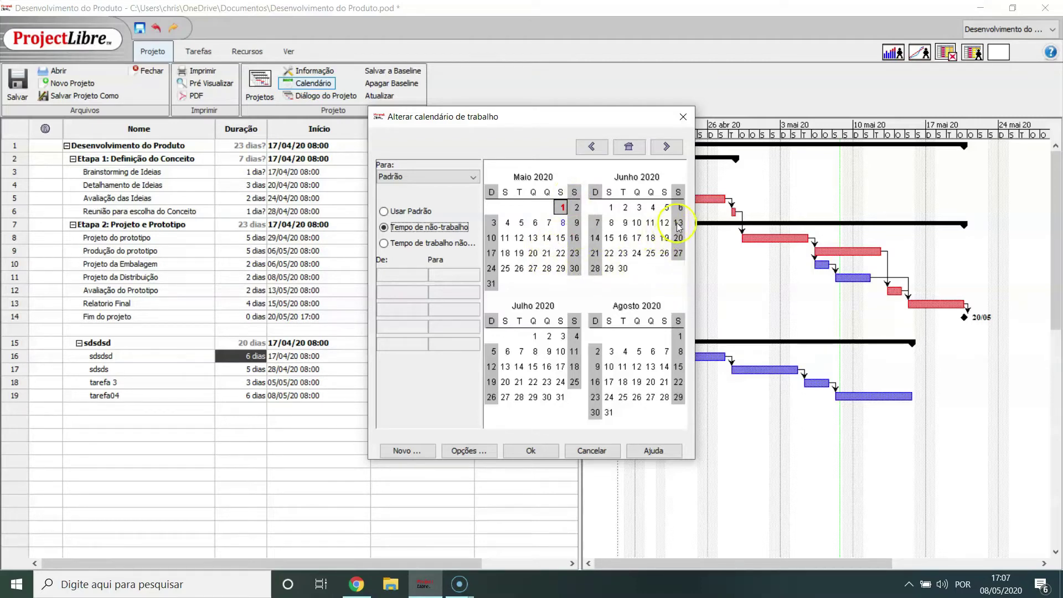
{"action": "left_click", "coordinate": [544, 180]}
{"action": "left_click", "coordinate": [678, 224]}
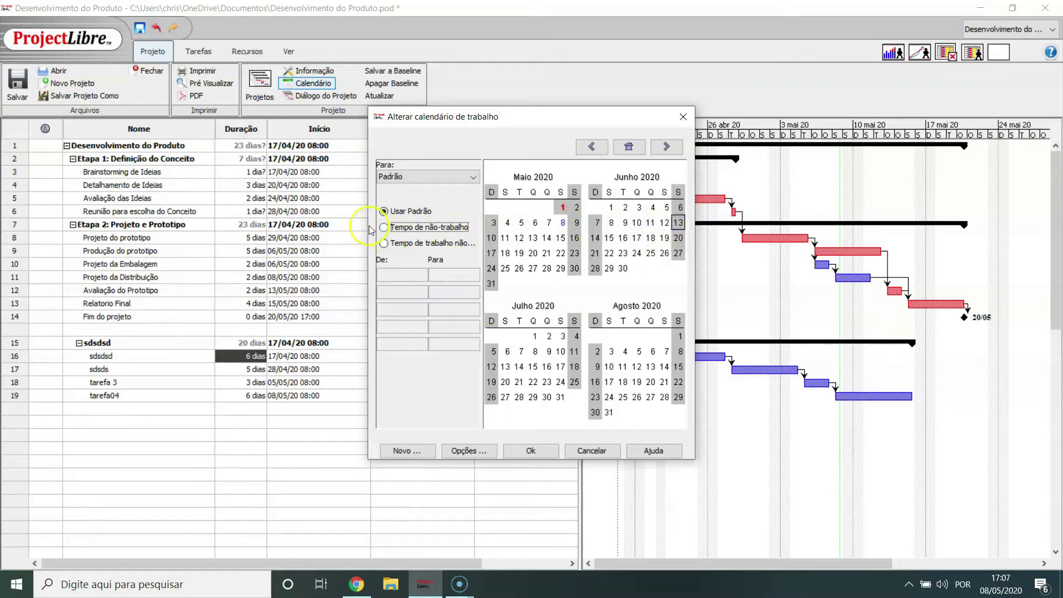
{"action": "left_click", "coordinate": [664, 253]}
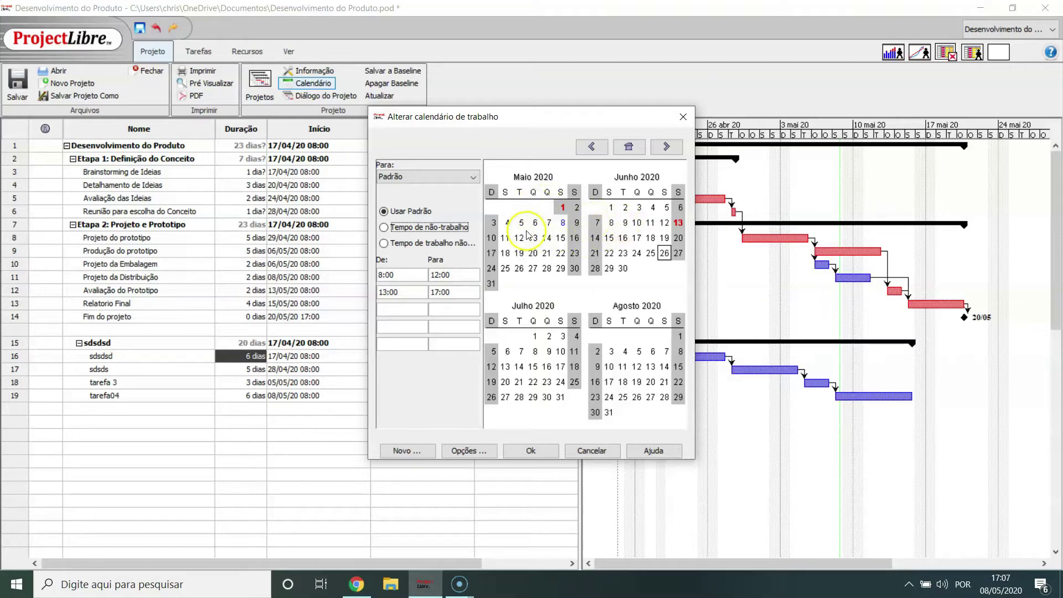
Examine the working hours of individual May 2020 days and of the weekday columns in the Padrão calendar
{"action": "left_click", "coordinate": [508, 223]}
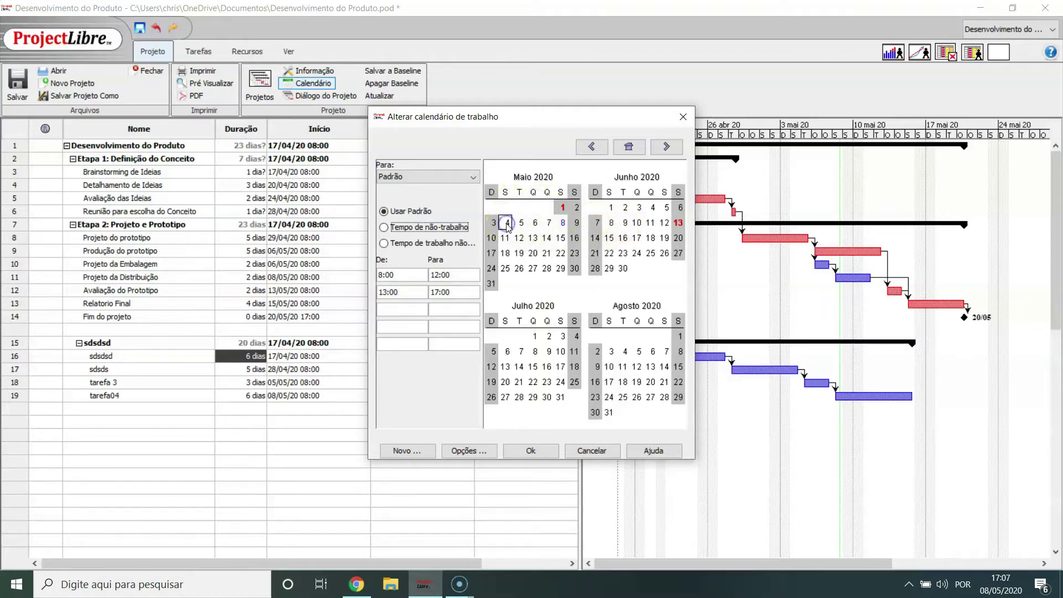
{"action": "left_click", "coordinate": [563, 224]}
{"action": "left_click", "coordinate": [548, 223]}
{"action": "left_click", "coordinate": [535, 223]}
{"action": "left_click", "coordinate": [575, 193]}
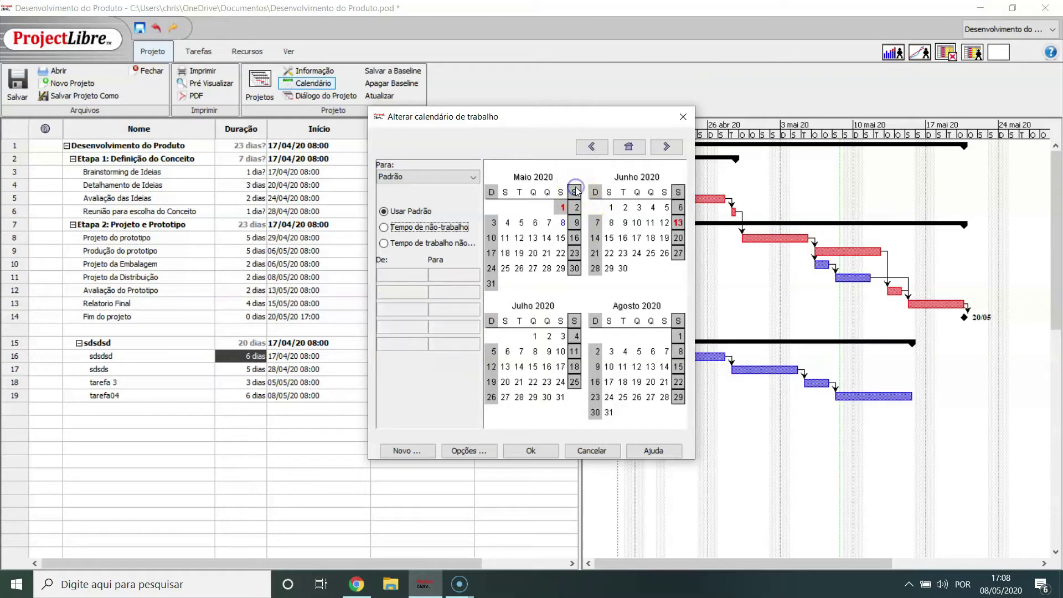
{"action": "left_click", "coordinate": [663, 192]}
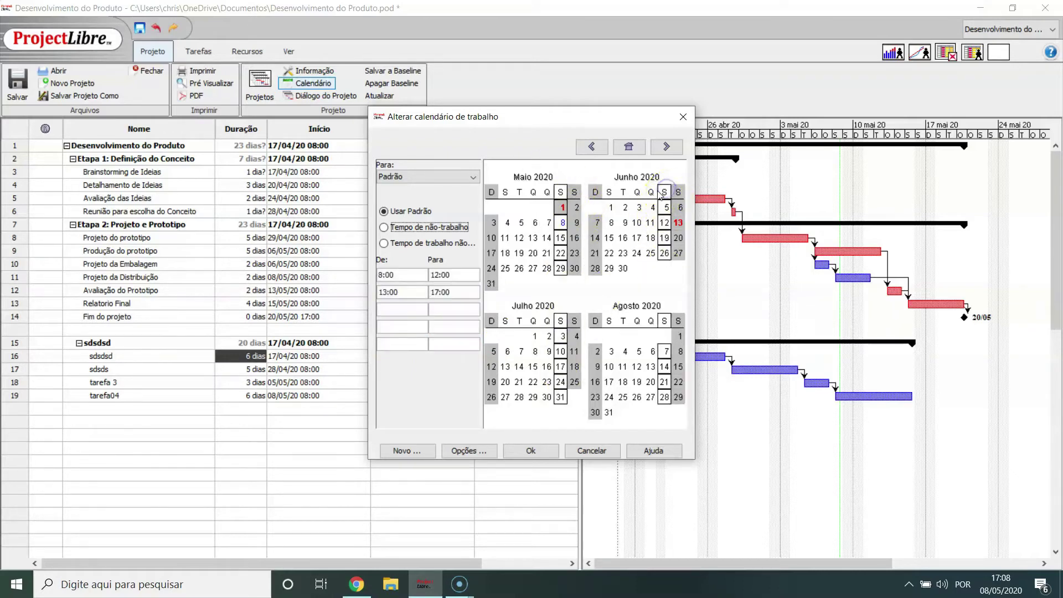
{"action": "left_click", "coordinate": [651, 193]}
{"action": "left_click", "coordinate": [636, 192]}
{"action": "left_click", "coordinate": [622, 192]}
{"action": "left_click", "coordinate": [610, 192]}
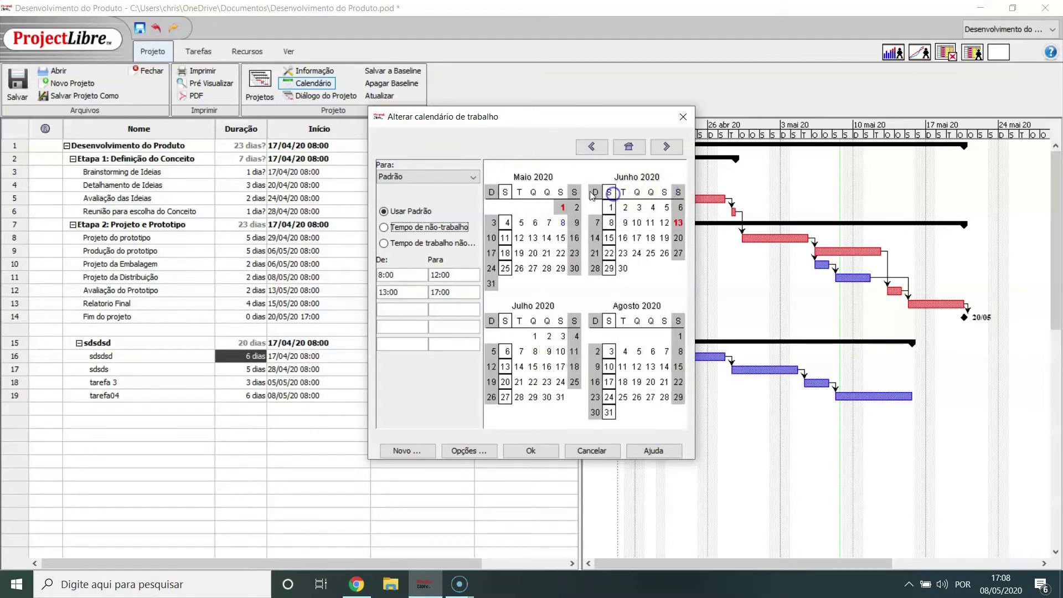
Clear the 13:00 to 17:00 working period for all Fridays and discard the calendar changes
{"action": "left_click", "coordinate": [560, 192]}
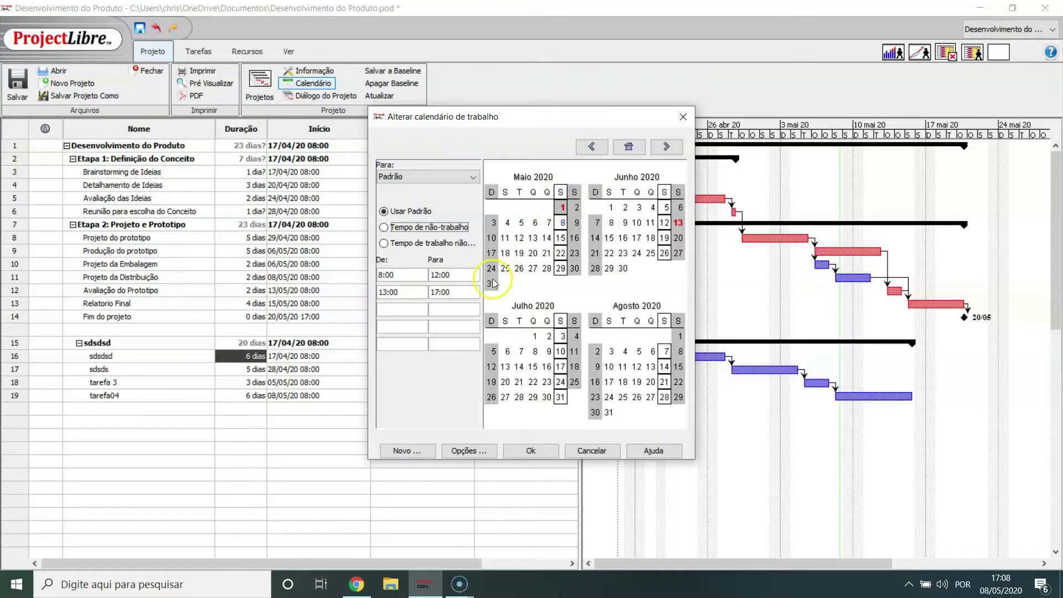
{"action": "left_click", "coordinate": [433, 292]}
{"action": "key", "text": "BackSpace"}
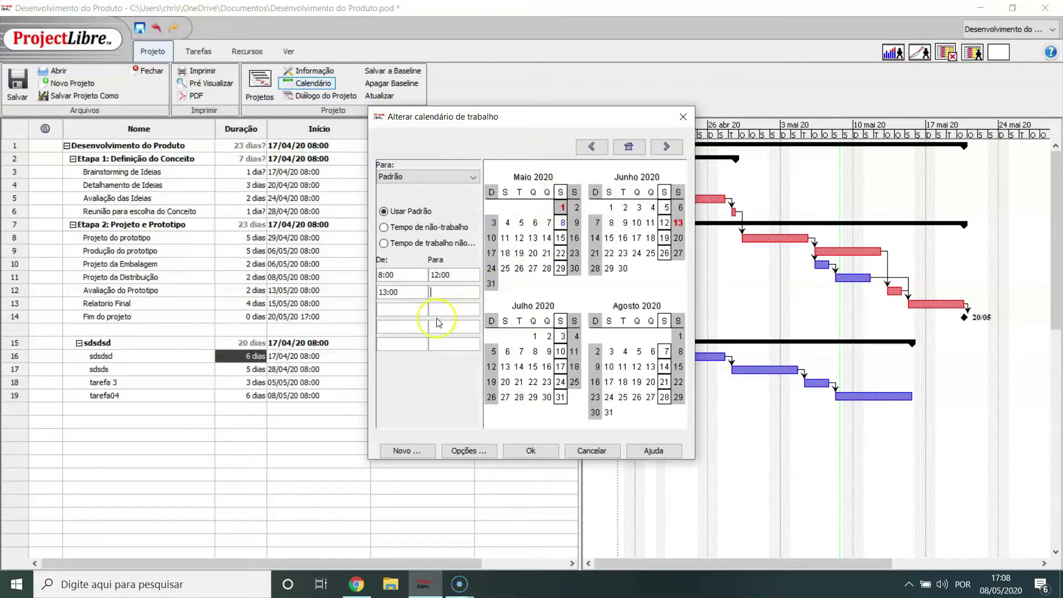
{"action": "left_click_drag", "start_coordinate": [399, 292], "coordinate": [360, 292]}
{"action": "key", "text": "BackSpace"}
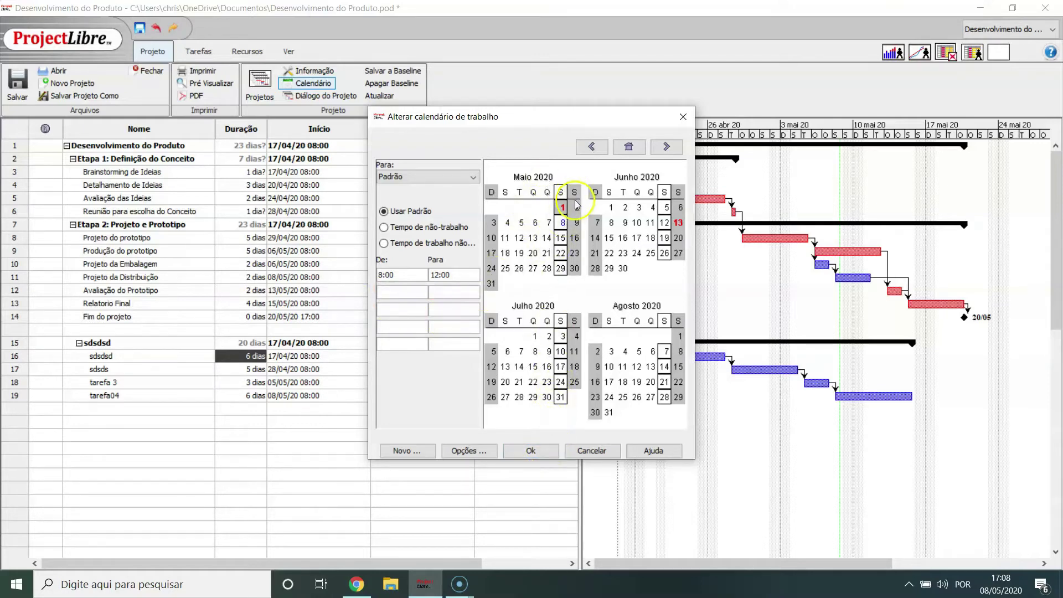
{"action": "left_click", "coordinate": [600, 451]}
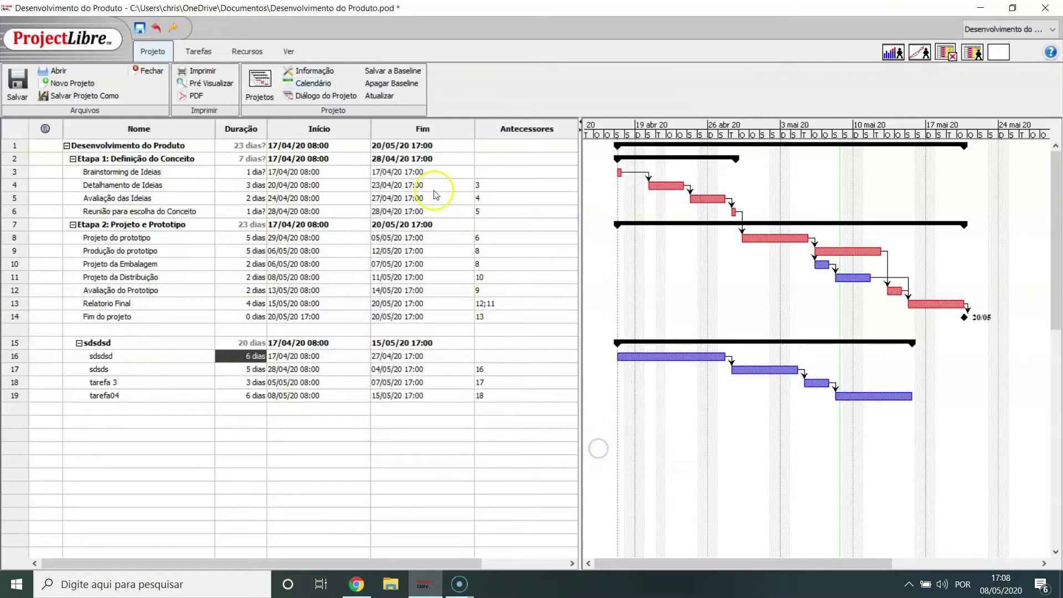
Set all Saturdays in the project's Padrão calendar as non-default working time from 8:00 to 12:00 only
{"action": "left_click", "coordinate": [325, 85]}
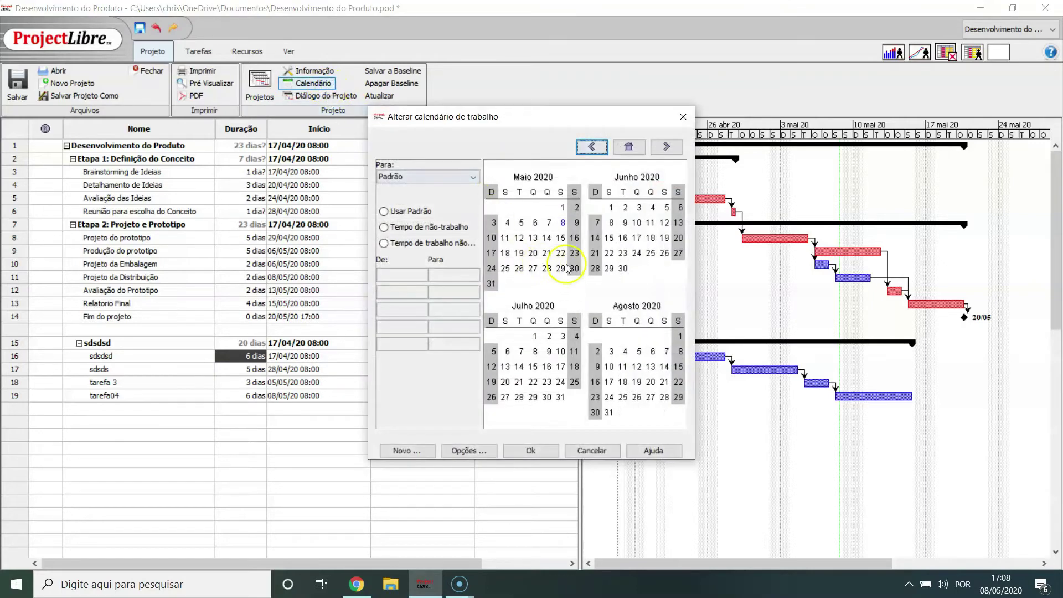
{"action": "left_click", "coordinate": [435, 247]}
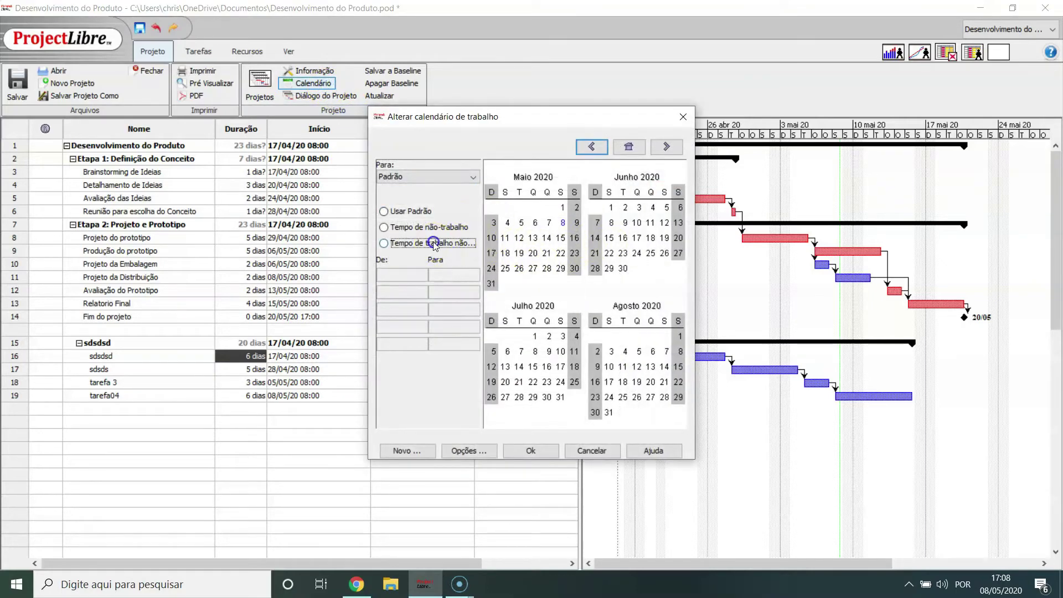
{"action": "left_click", "coordinate": [411, 212]}
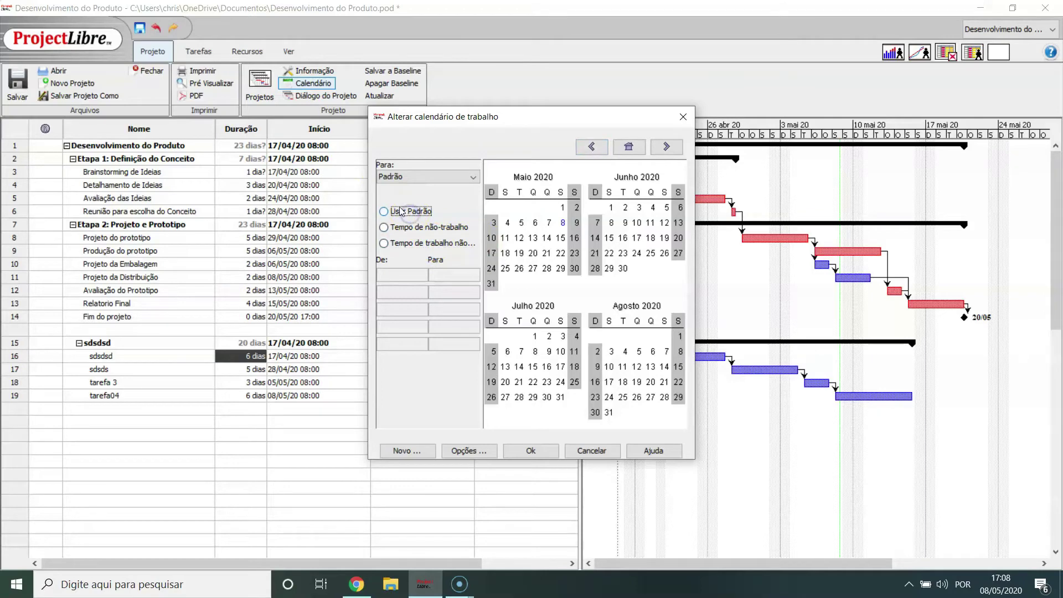
{"action": "left_click", "coordinate": [406, 178]}
{"action": "left_click", "coordinate": [400, 185]}
{"action": "left_click", "coordinate": [561, 238]}
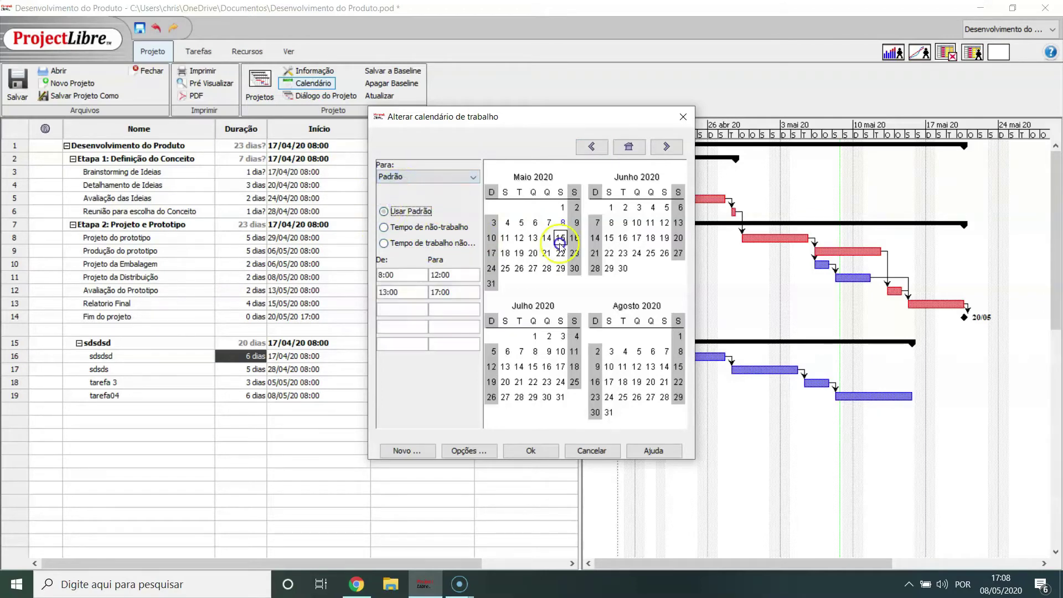
{"action": "left_click", "coordinate": [574, 193]}
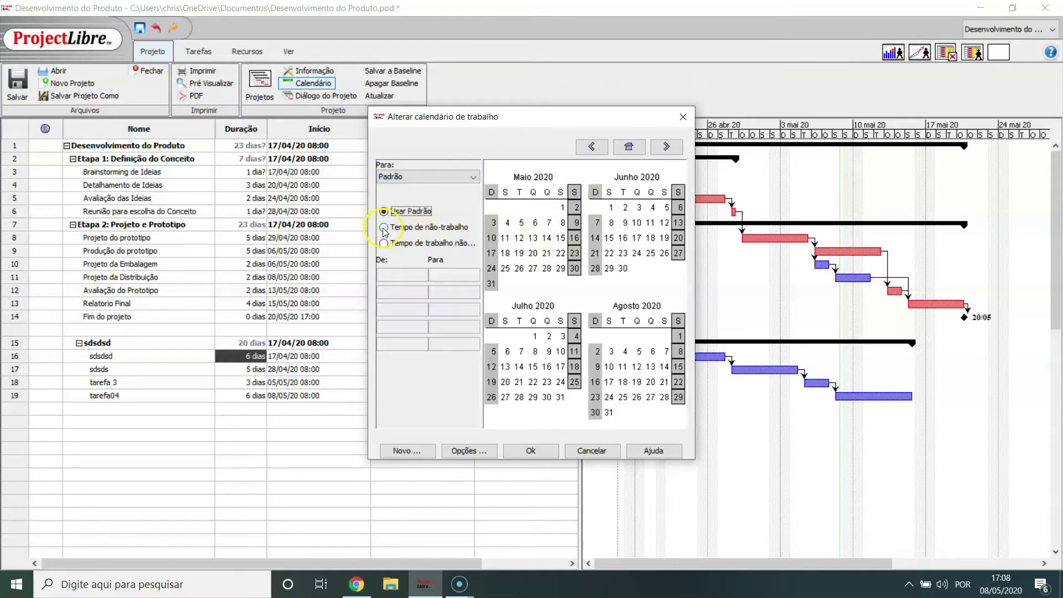
{"action": "left_click", "coordinate": [384, 244]}
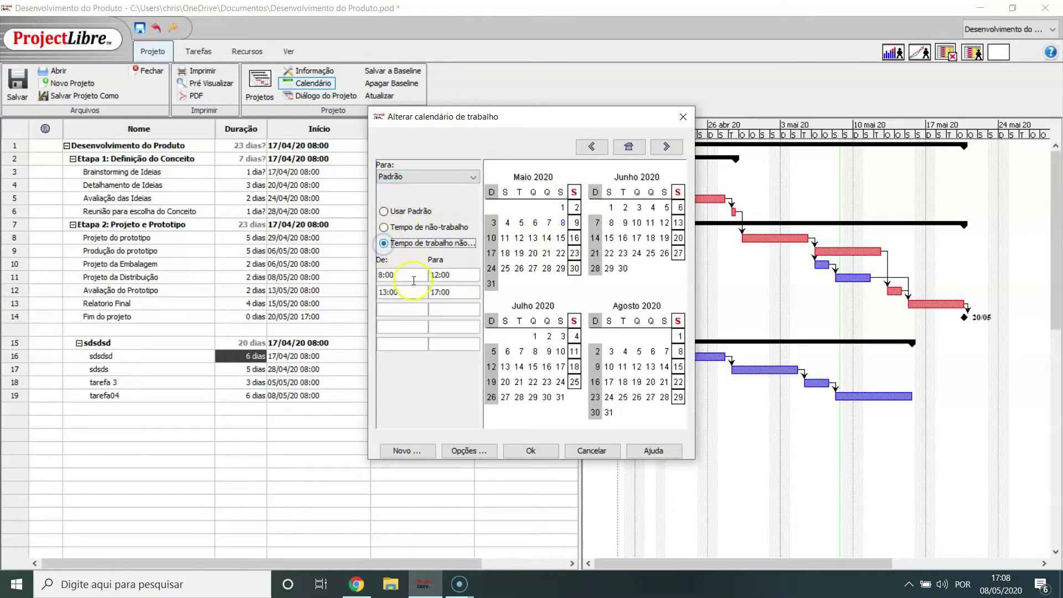
{"action": "left_click_drag", "start_coordinate": [459, 291], "coordinate": [334, 296]}
{"action": "key", "text": "BackSpace"}
{"action": "key", "text": "BackSpace"}
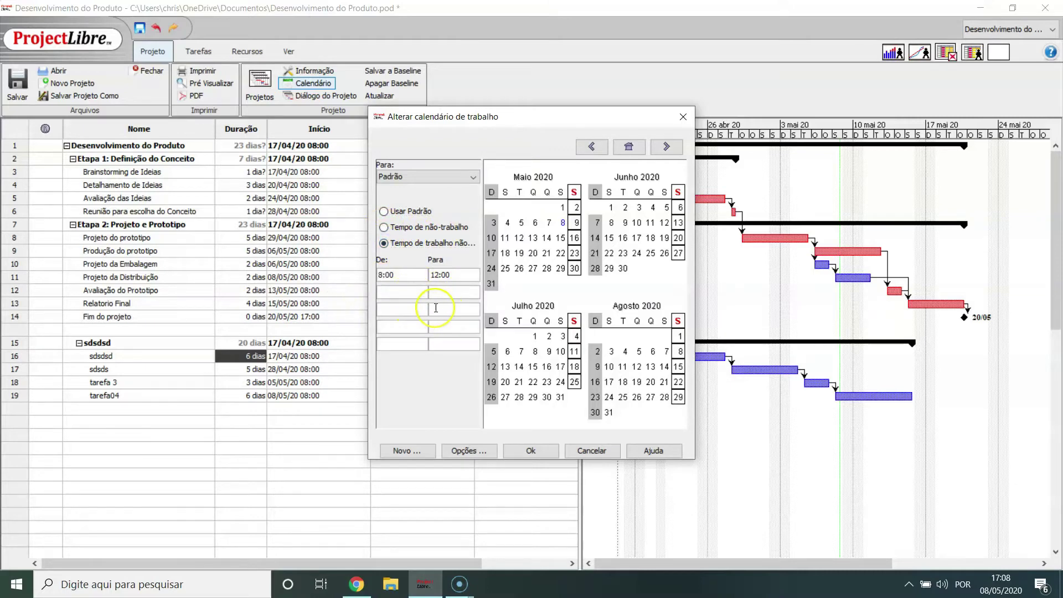
{"action": "left_click", "coordinate": [535, 452]}
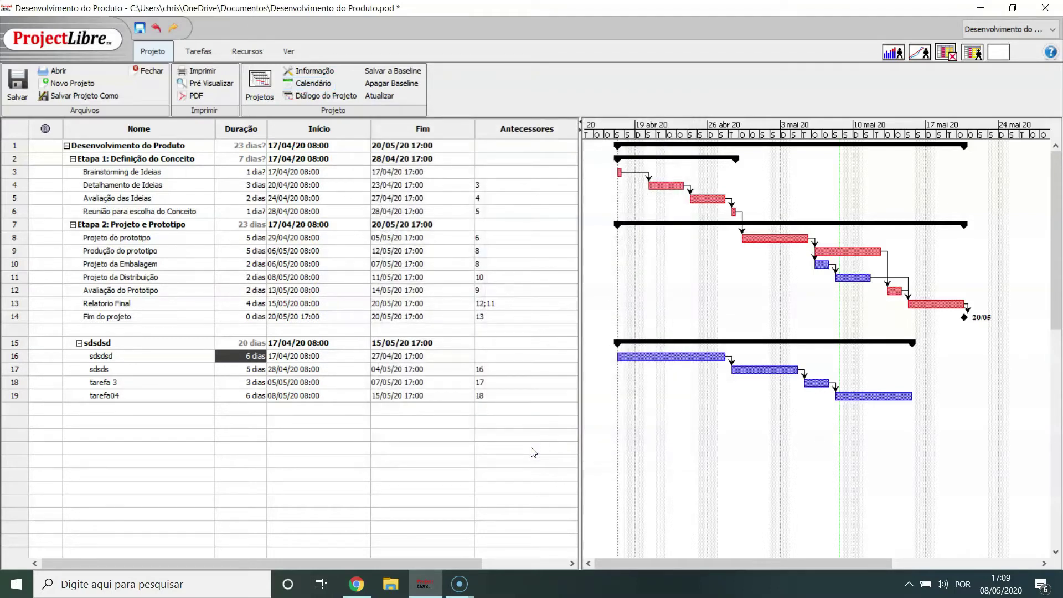
{"action": "left_click", "coordinate": [515, 188]}
{"action": "left_click", "coordinate": [261, 80]}
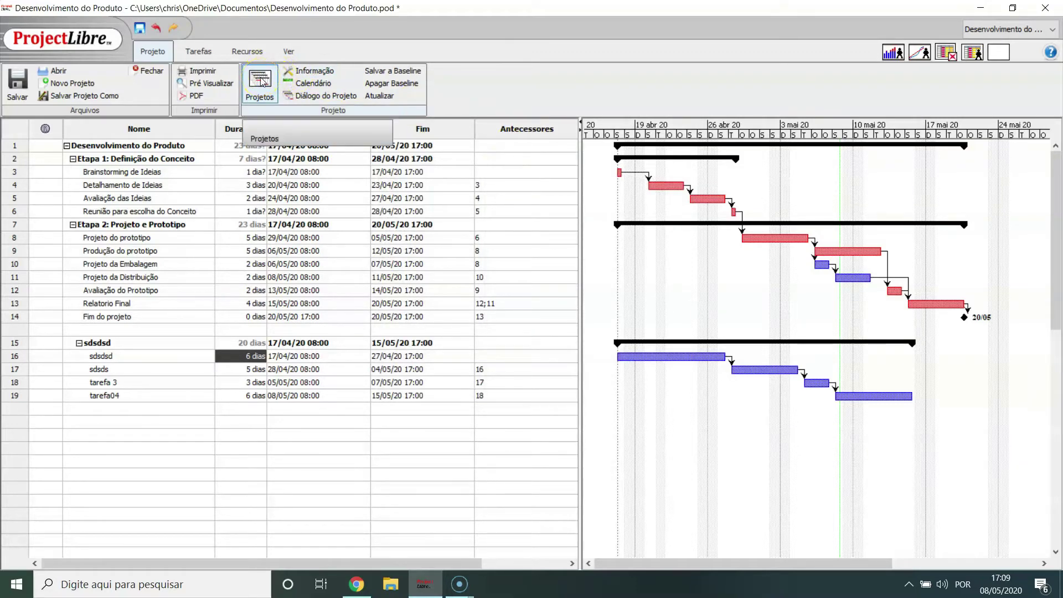
Review the working calendar's duration settings for hours per day, hours per week and days per month
{"action": "left_click", "coordinate": [308, 83]}
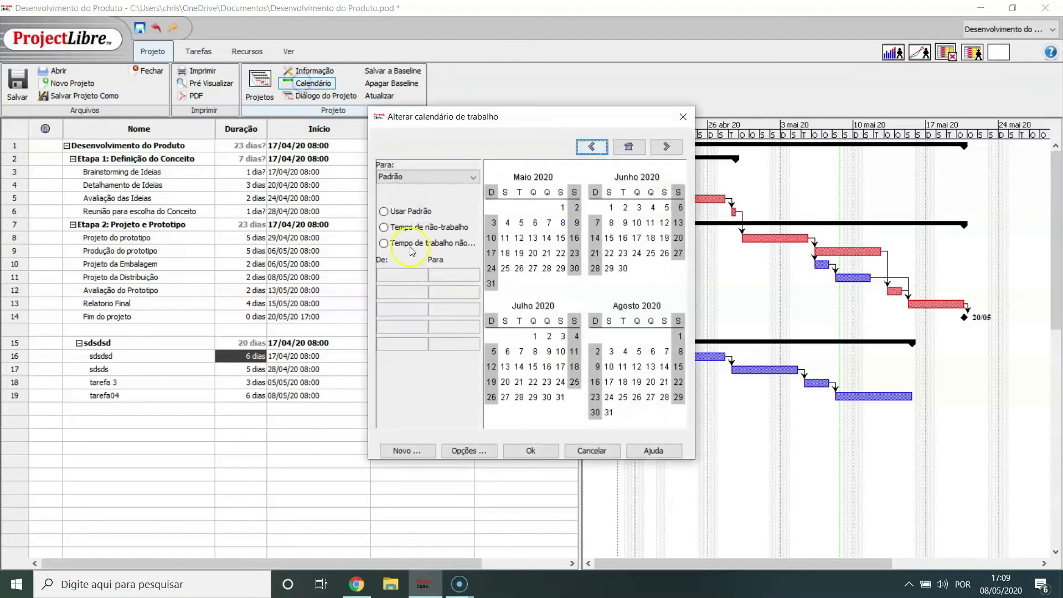
{"action": "left_click", "coordinate": [470, 451]}
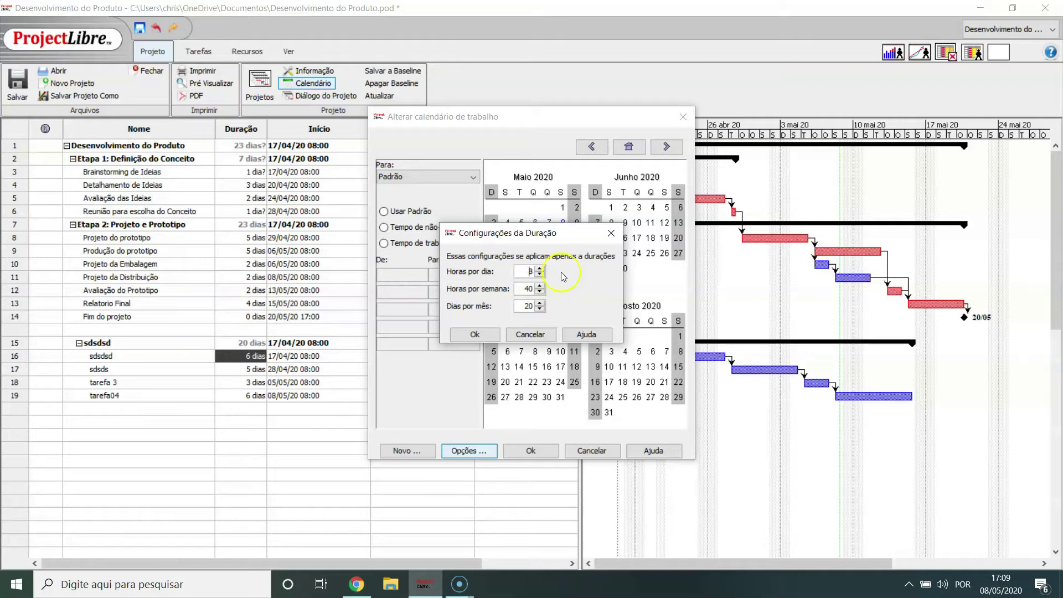
{"action": "left_click", "coordinate": [482, 335]}
{"action": "left_click", "coordinate": [530, 449]}
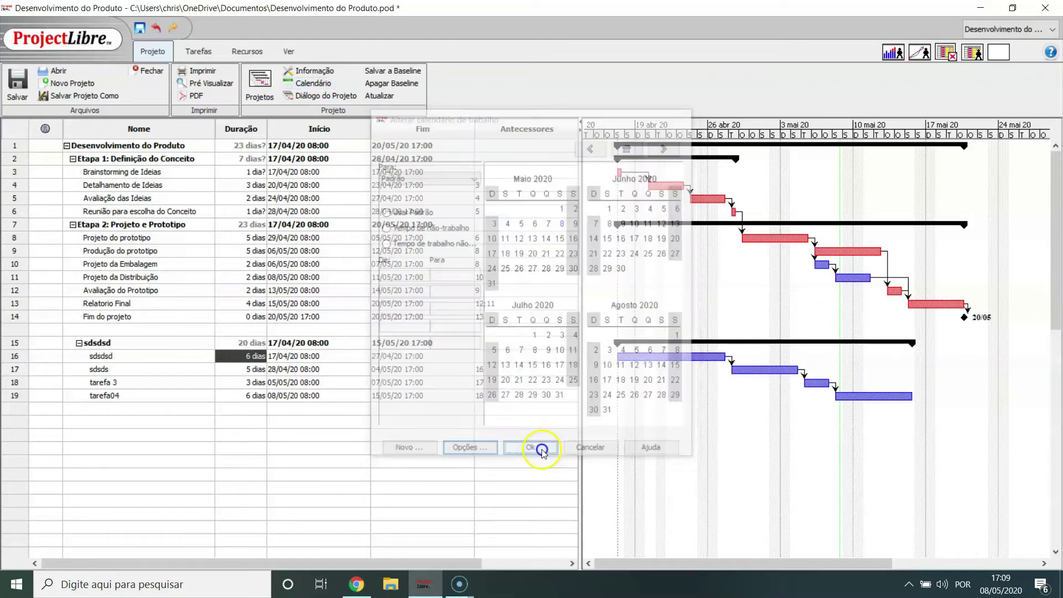
Add two unnamed tasks below tarefa04, one lasting one week (1 semana) and one lasting one month (20 dias)
{"action": "left_click", "coordinate": [262, 404]}
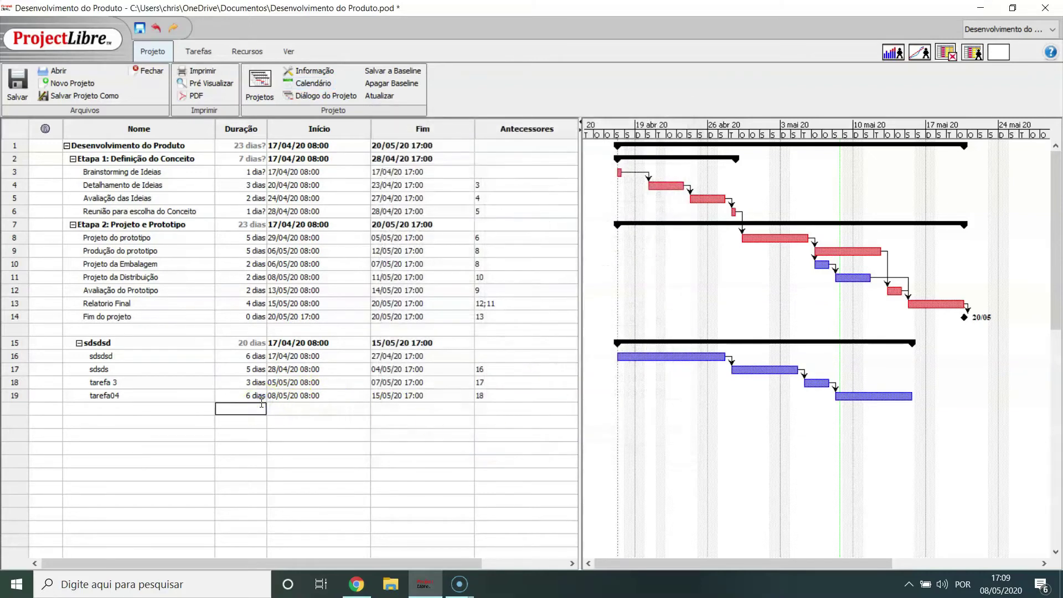
{"action": "type", "text": "1 semana"}
{"action": "key", "text": "Return"}
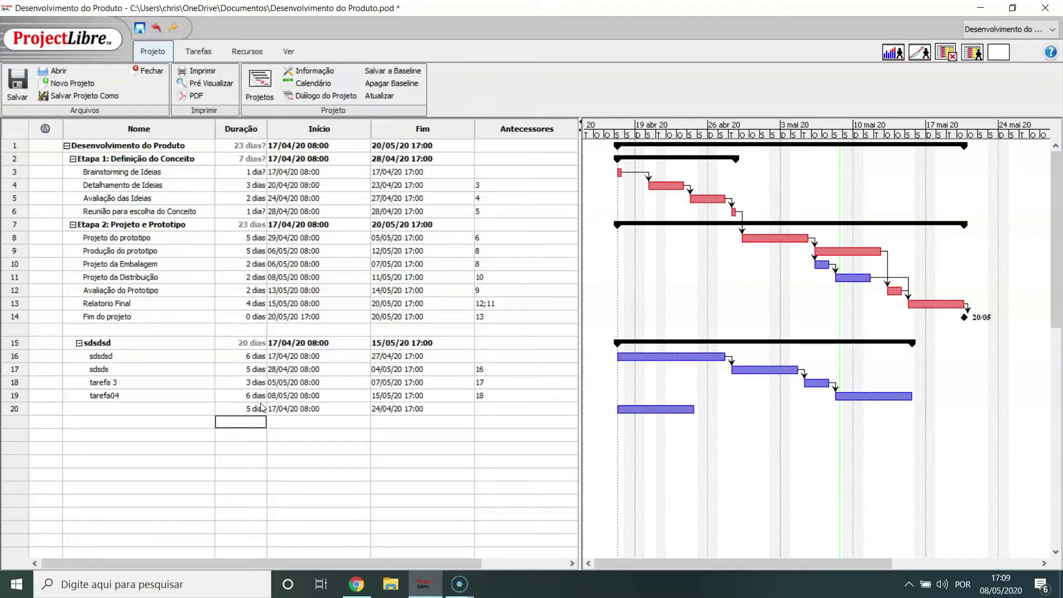
{"action": "type", "text": "1 mes"}
{"action": "key", "text": "Return"}
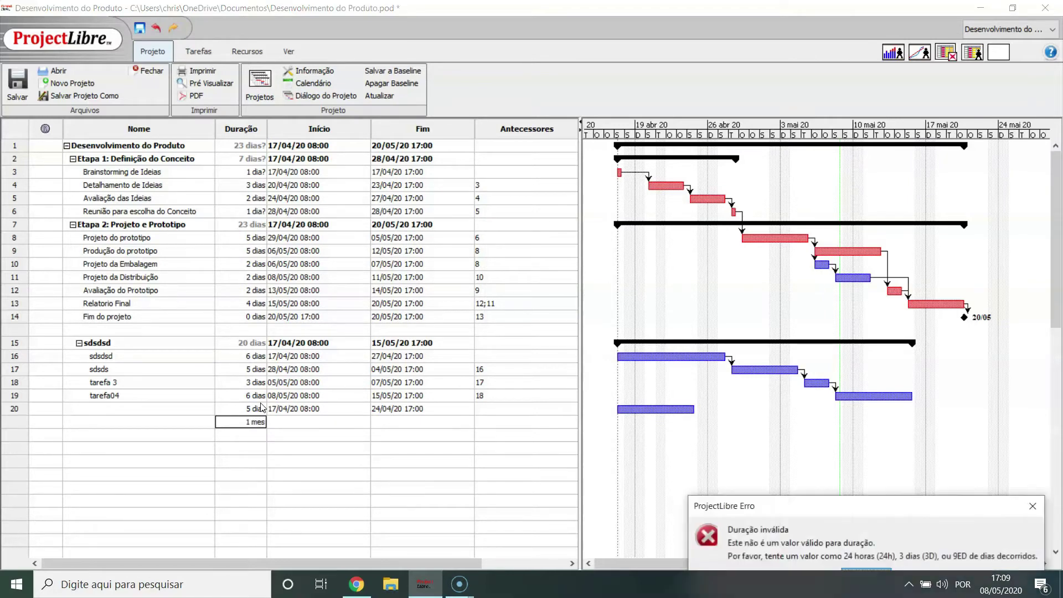
{"action": "left_click", "coordinate": [965, 505]}
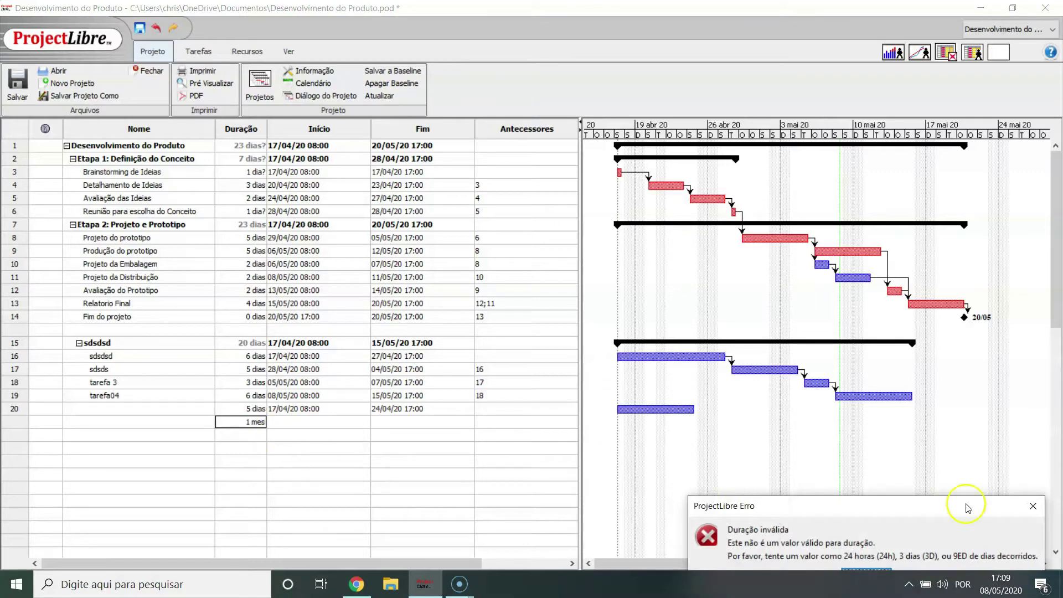
{"action": "left_click", "coordinate": [1032, 505]}
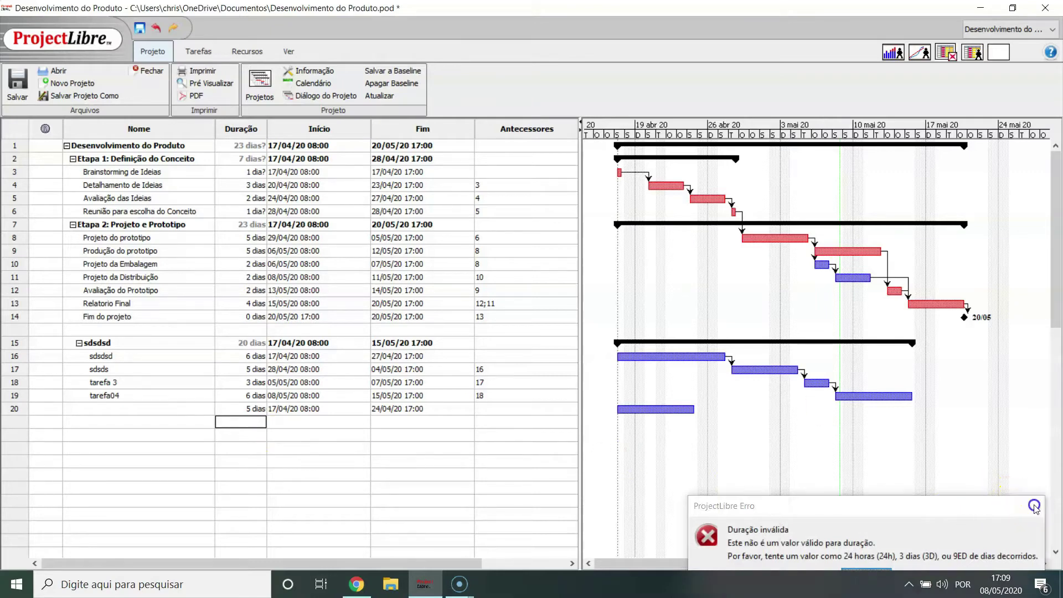
{"action": "left_click", "coordinate": [252, 437]}
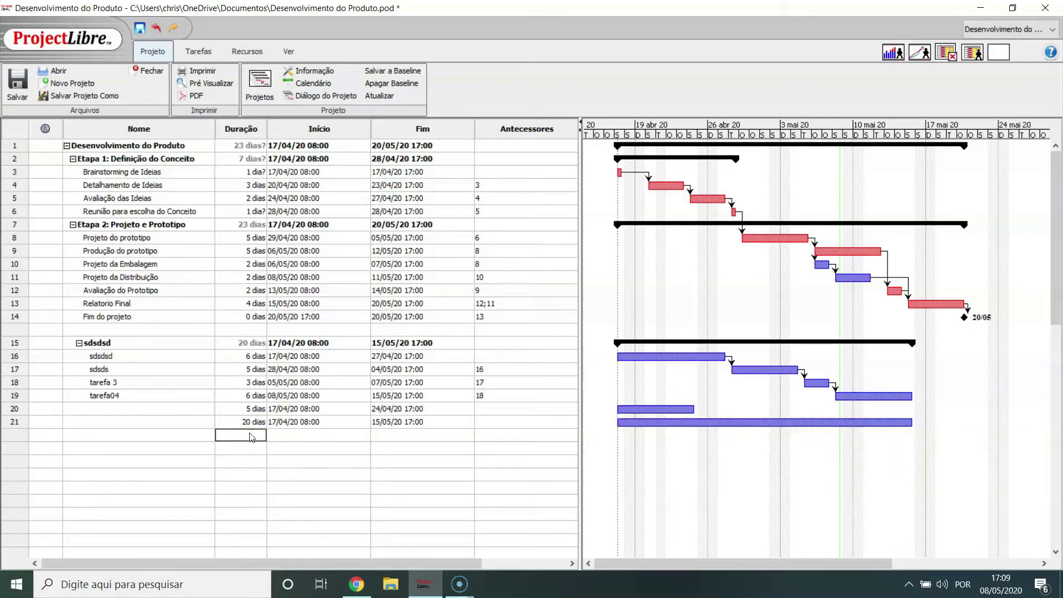
Create a new base calendar named consultor in the working calendar settings
{"action": "left_click", "coordinate": [312, 88]}
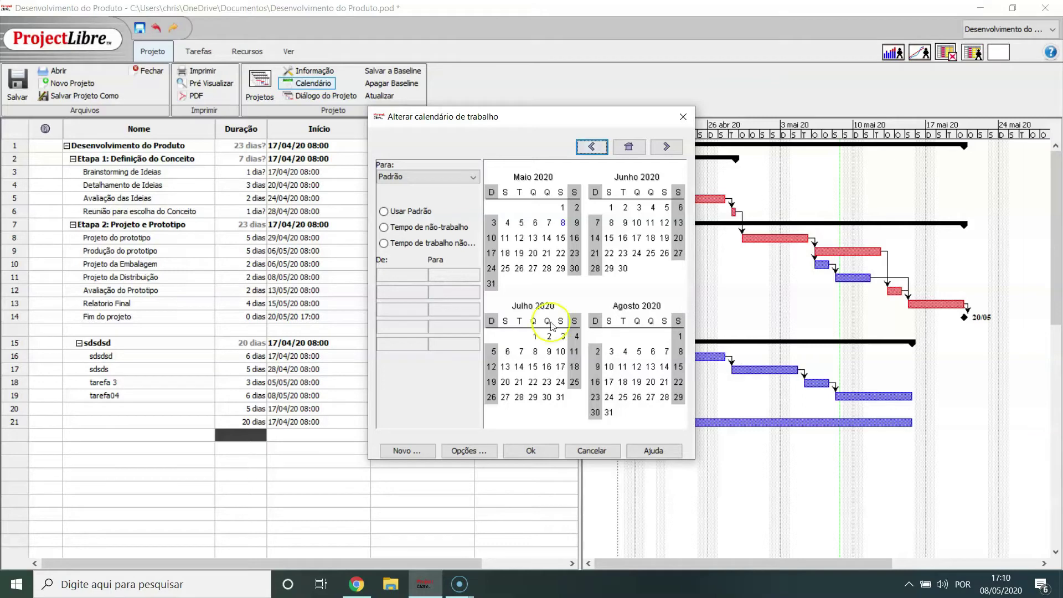
{"action": "left_click", "coordinate": [460, 177]}
{"action": "left_click", "coordinate": [460, 177]}
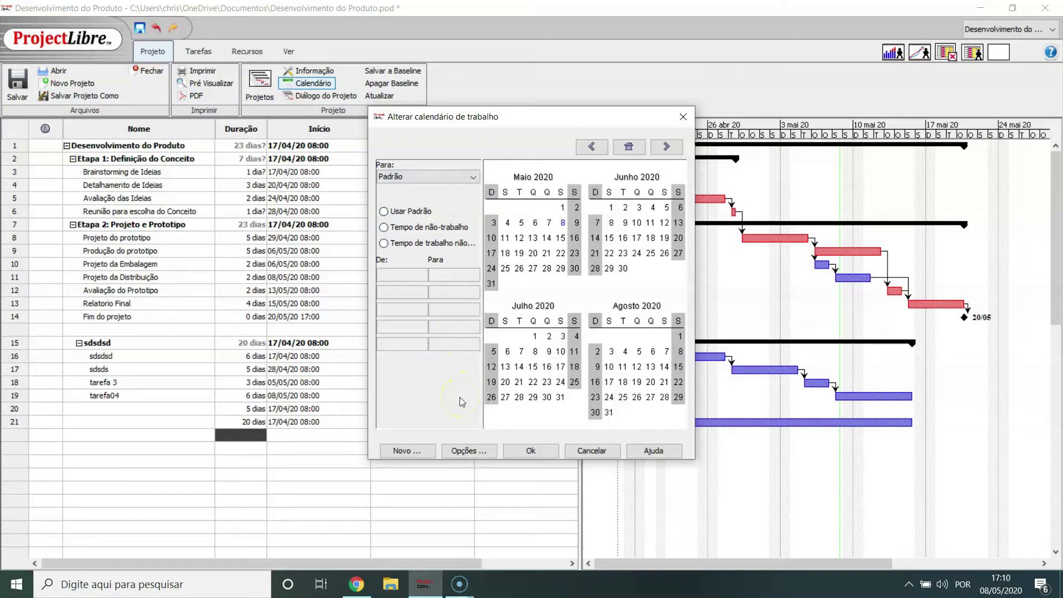
{"action": "left_click", "coordinate": [415, 454]}
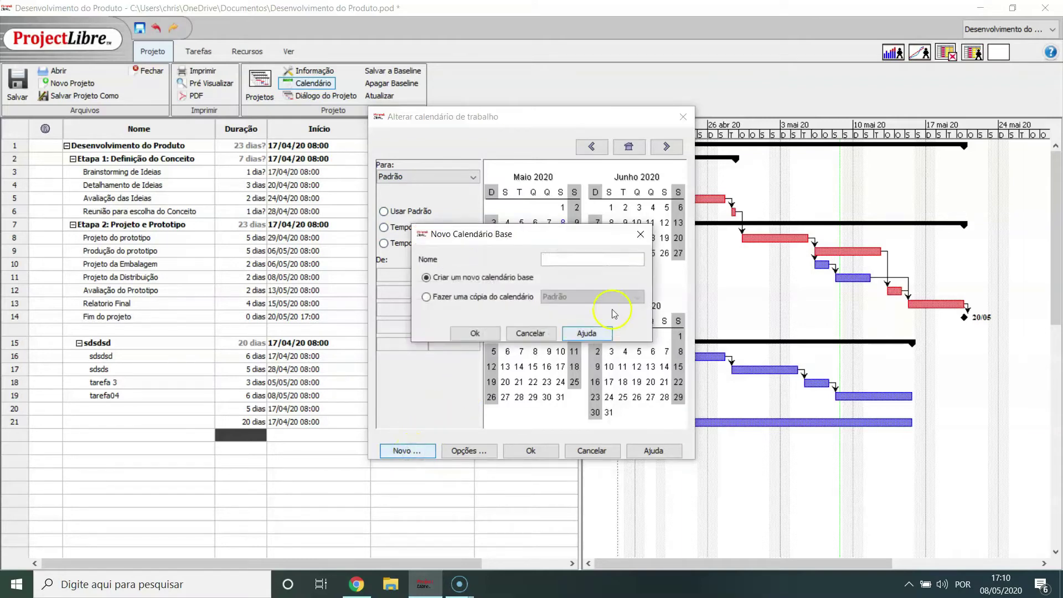
{"action": "type", "text": "consultor"}
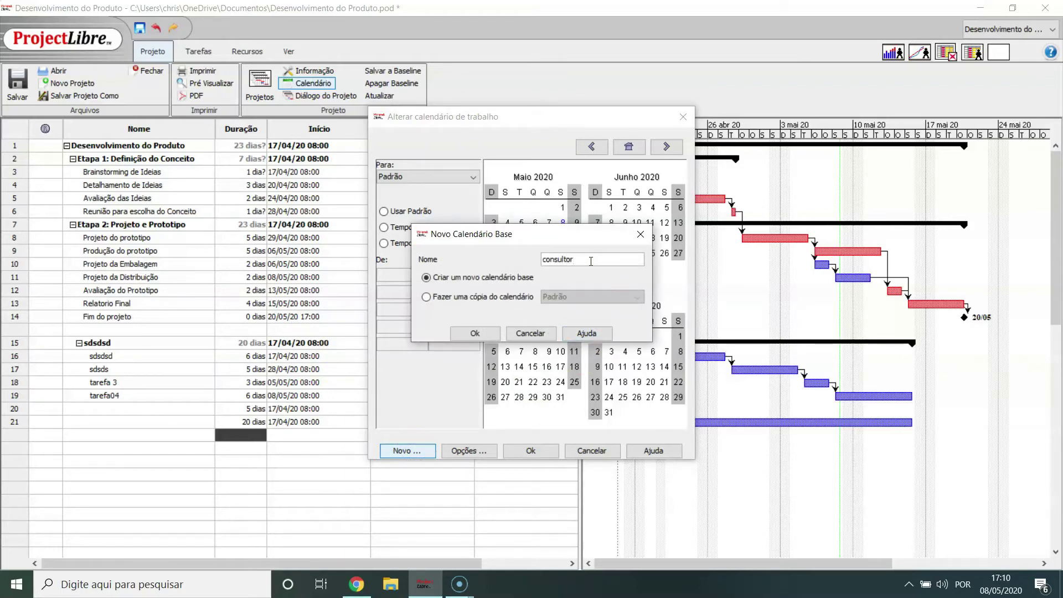
{"action": "left_click", "coordinate": [474, 333]}
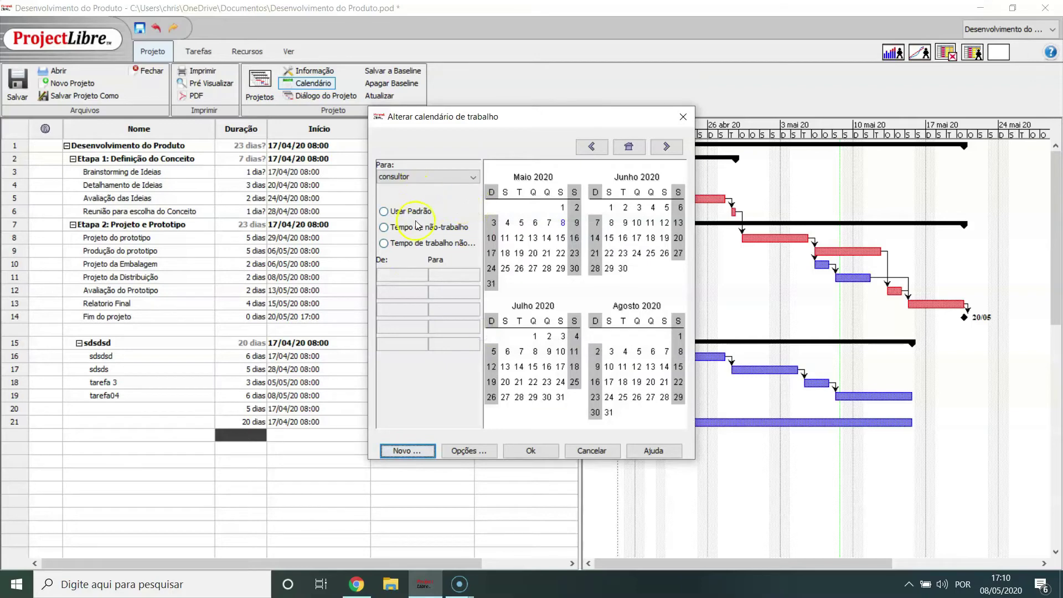
Mark all Thursdays, Fridays and Saturdays as non-working time in the consultor calendar and save the calendar changes
{"action": "left_click", "coordinate": [399, 213]}
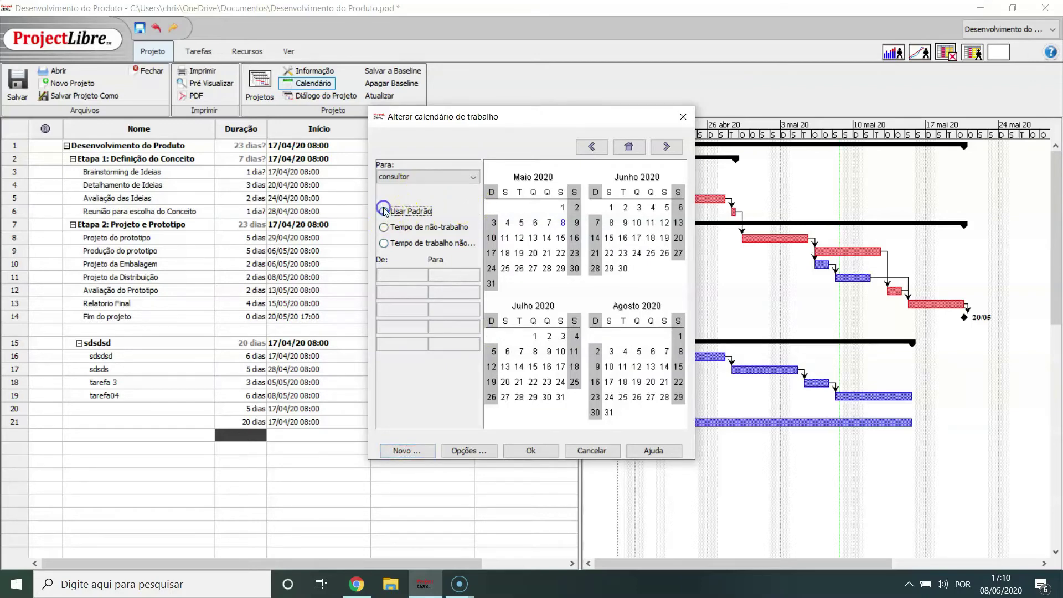
{"action": "left_click", "coordinate": [573, 198]}
{"action": "left_click", "coordinate": [557, 192]}
{"action": "left_click", "coordinate": [547, 192]}
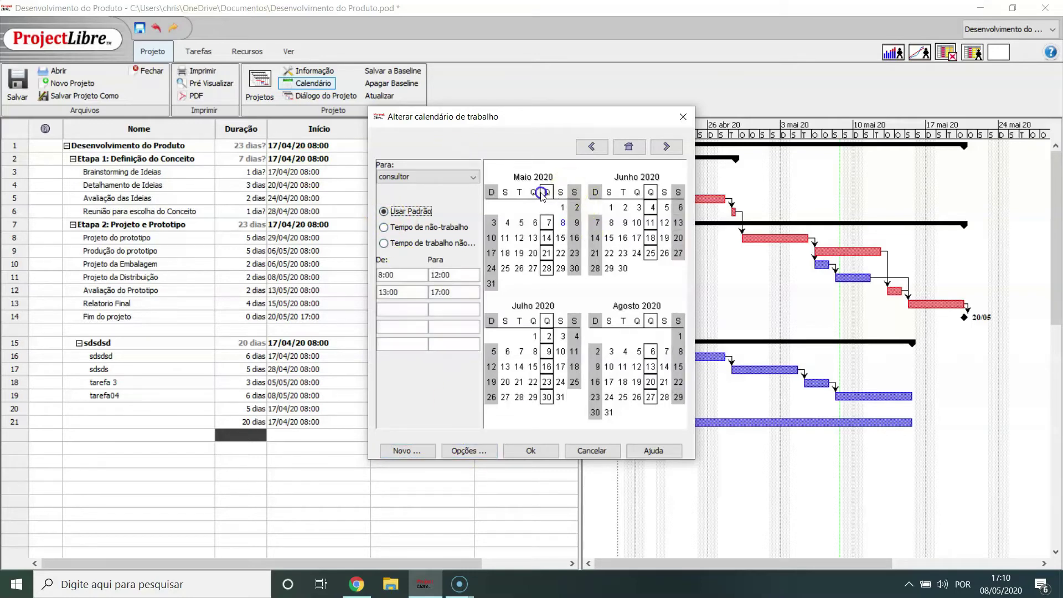
{"action": "left_click", "coordinate": [429, 234]}
{"action": "left_click", "coordinate": [560, 192]}
{"action": "left_click", "coordinate": [429, 233]}
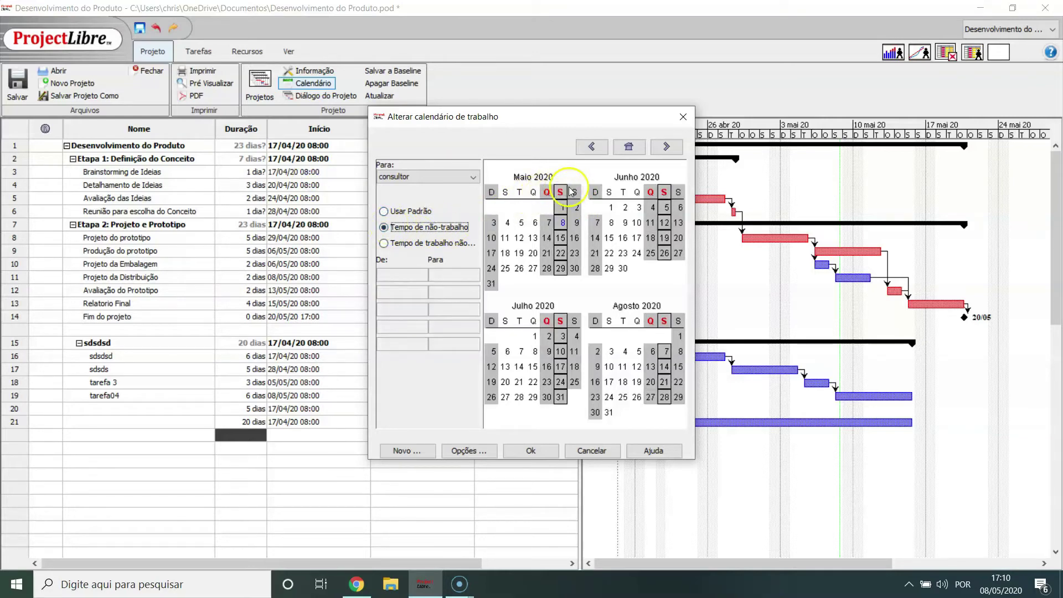
{"action": "left_click", "coordinate": [571, 192]}
{"action": "left_click", "coordinate": [384, 227]}
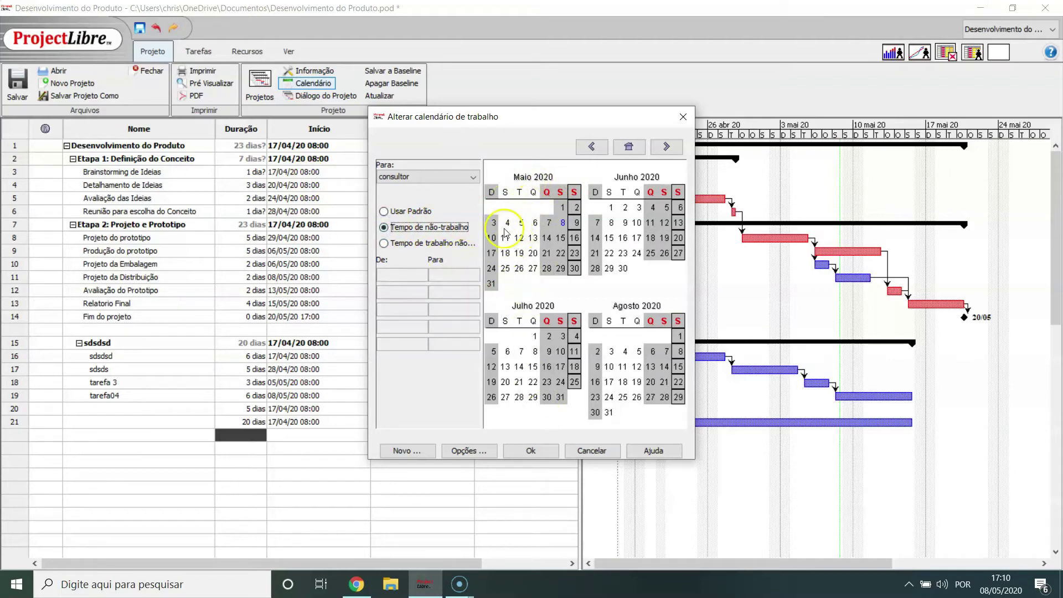
{"action": "left_click", "coordinate": [521, 223]}
{"action": "left_click", "coordinate": [535, 223]}
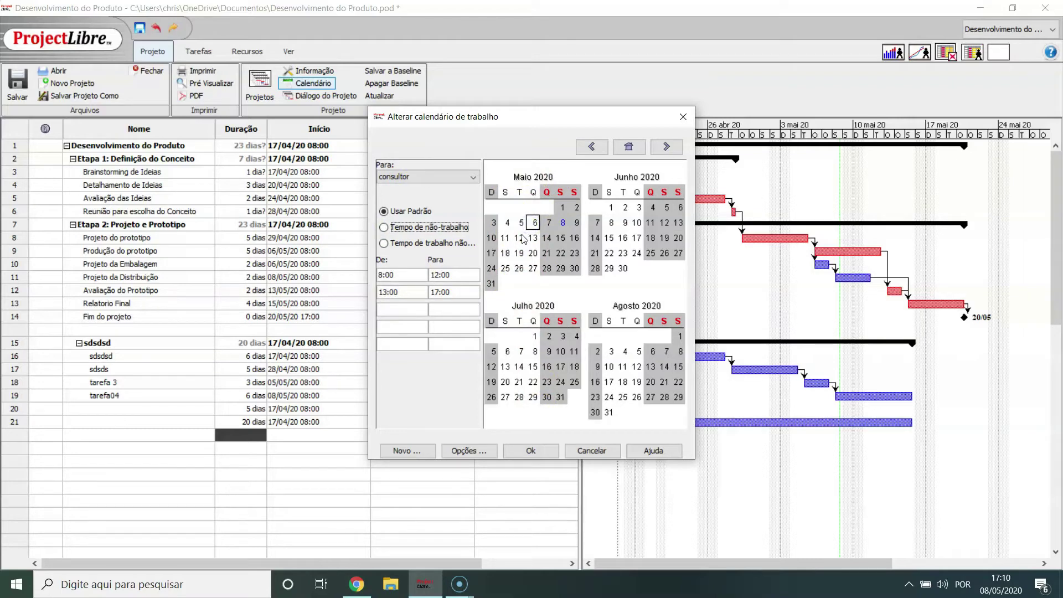
{"action": "left_click", "coordinate": [537, 451]}
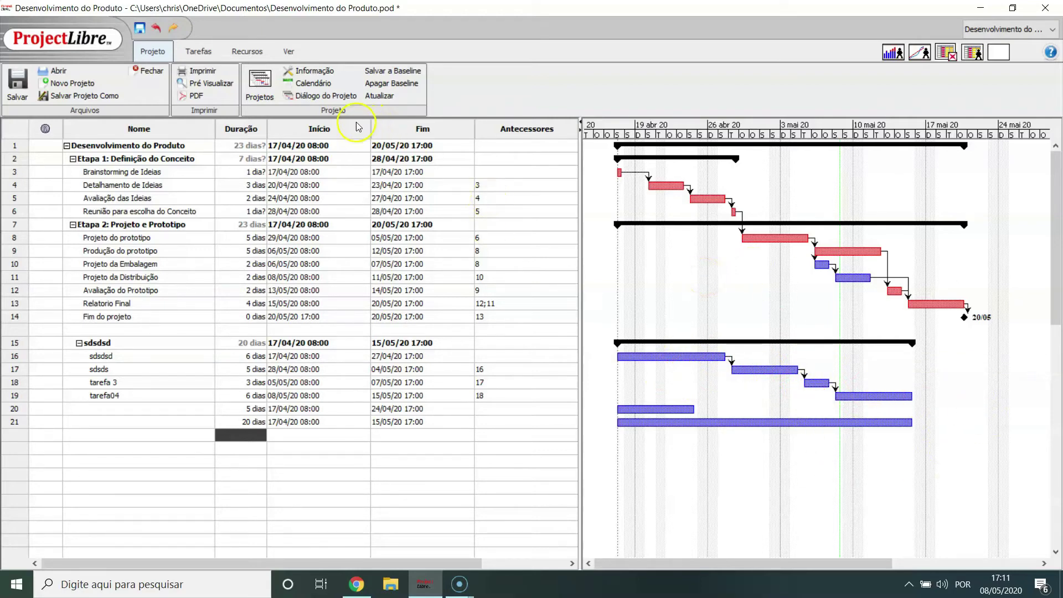
Open the project's general information and view the date choices for its start
{"action": "left_click", "coordinate": [316, 72]}
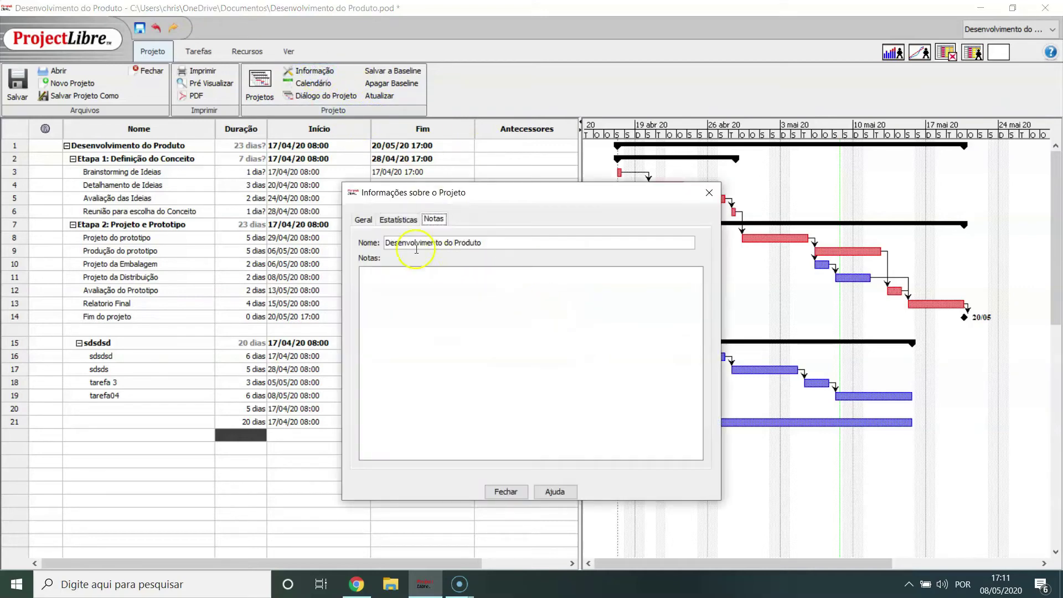
{"action": "left_click", "coordinate": [363, 220]}
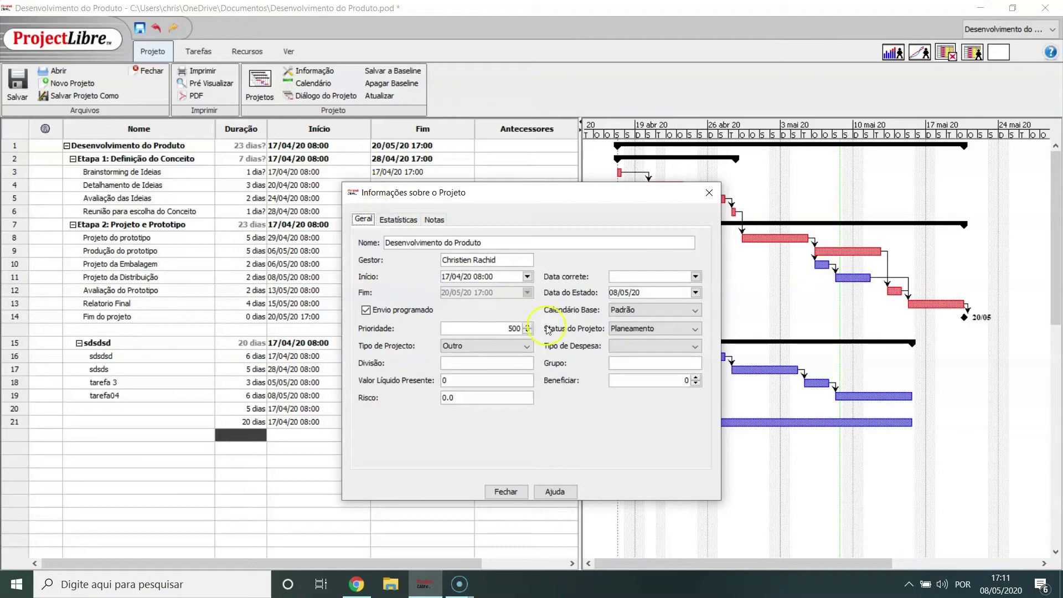
{"action": "left_click", "coordinate": [532, 275]}
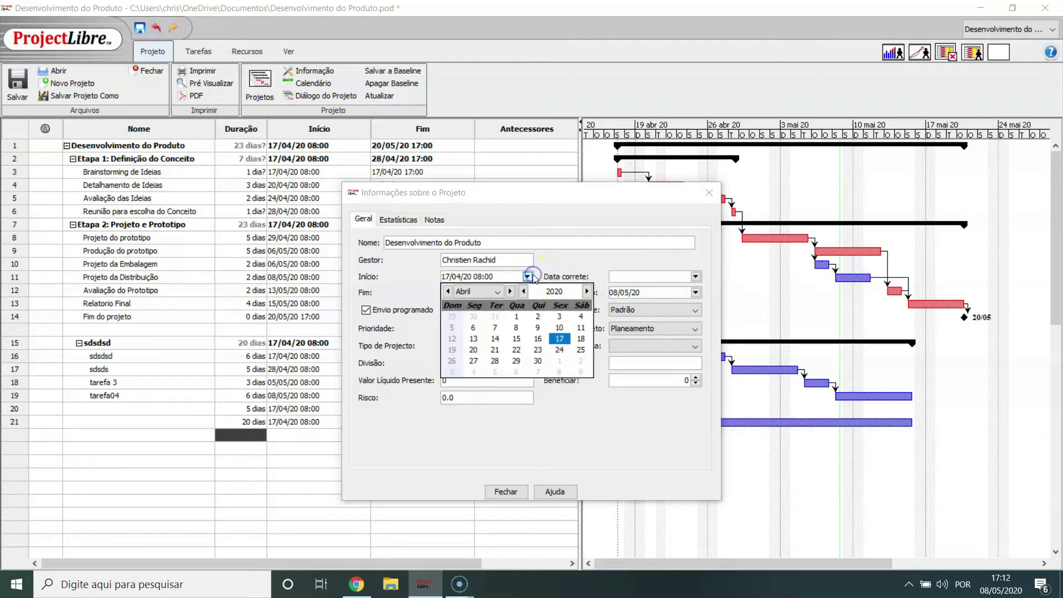
{"action": "left_click", "coordinate": [533, 275]}
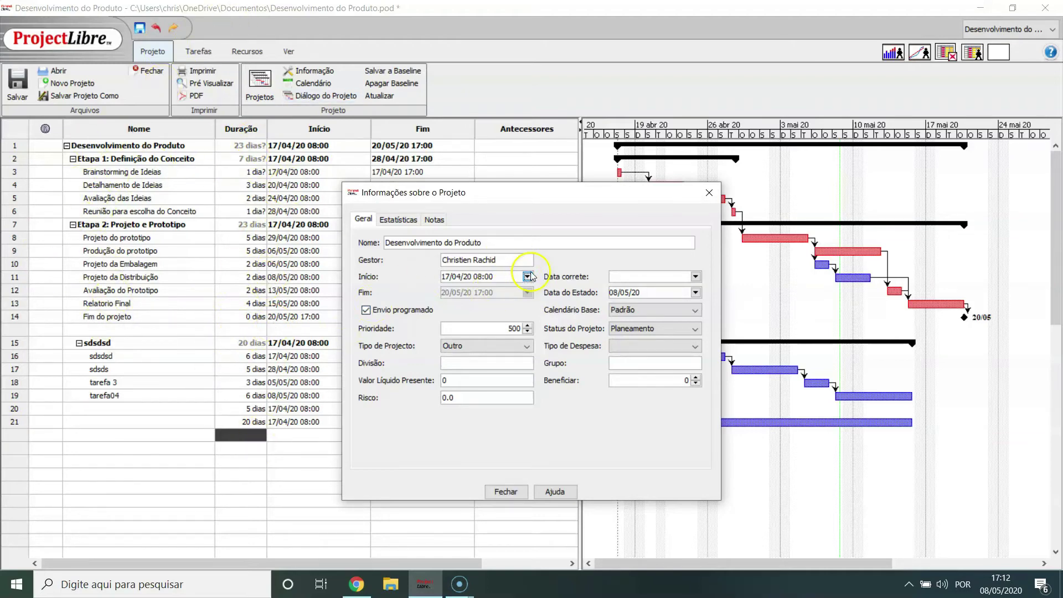
Try 24/04/20 as the project's start date and restore it to 17/04/20
{"action": "left_click", "coordinate": [527, 276]}
{"action": "left_click", "coordinate": [563, 350]}
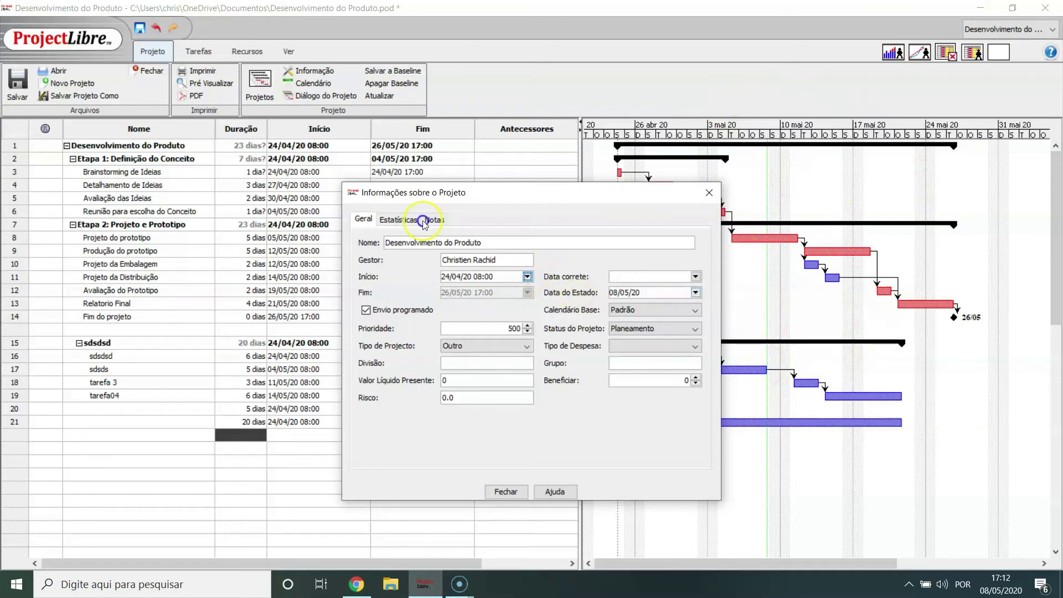
{"action": "left_click", "coordinate": [526, 276]}
{"action": "left_click", "coordinate": [560, 339]}
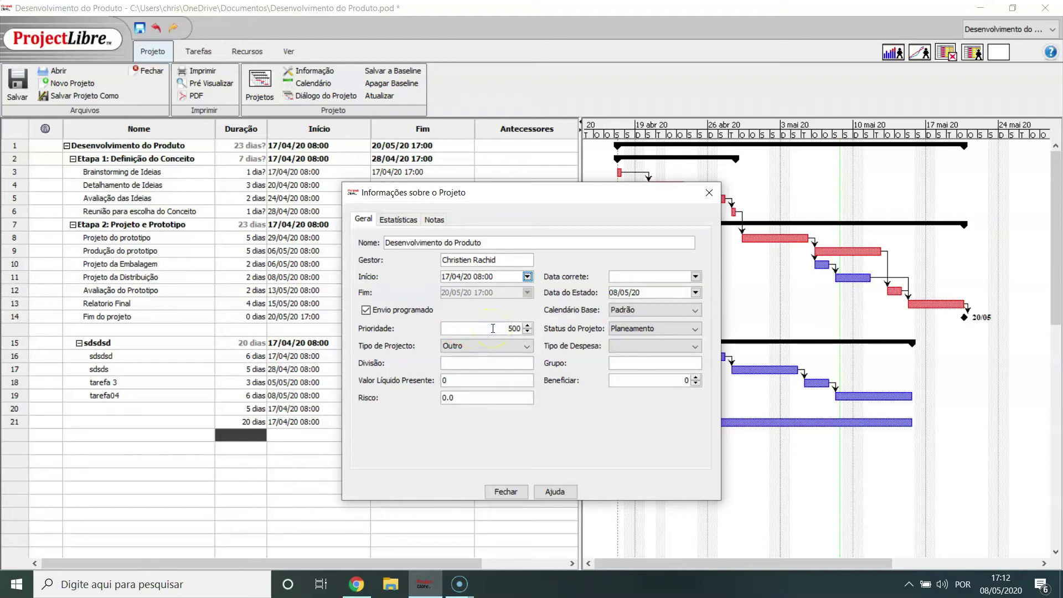
Set the project type to Campanha de Marketing and the division to marketing
{"action": "left_click", "coordinate": [477, 350]}
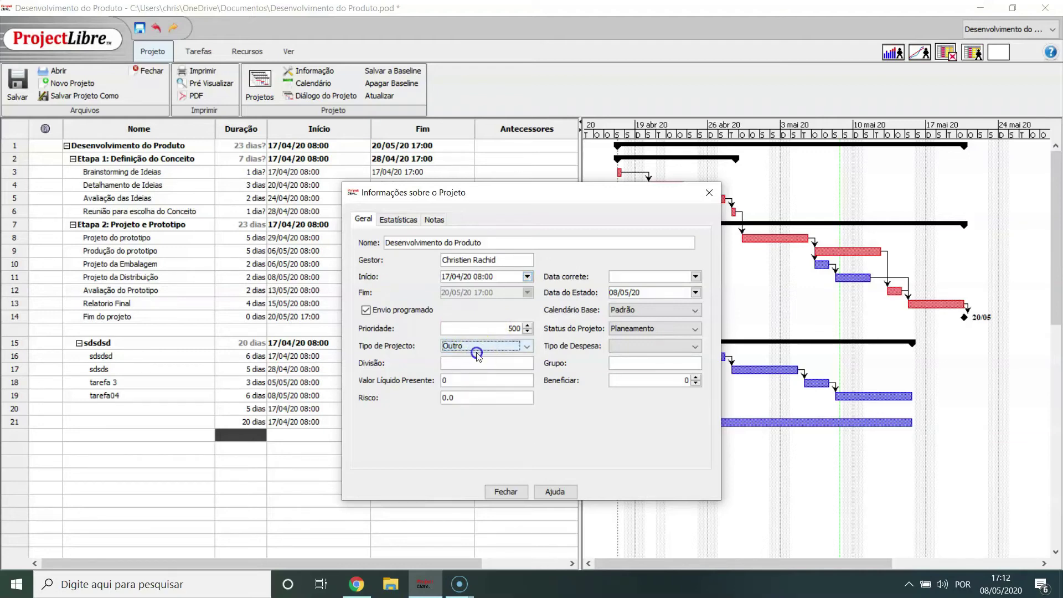
{"action": "left_click", "coordinate": [480, 351]}
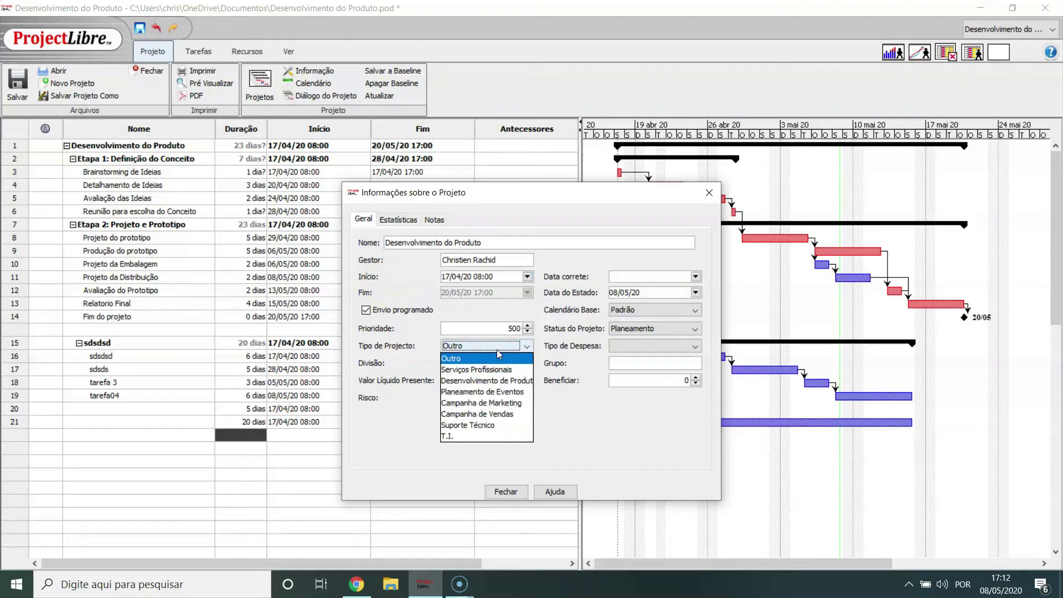
{"action": "left_click", "coordinate": [510, 402]}
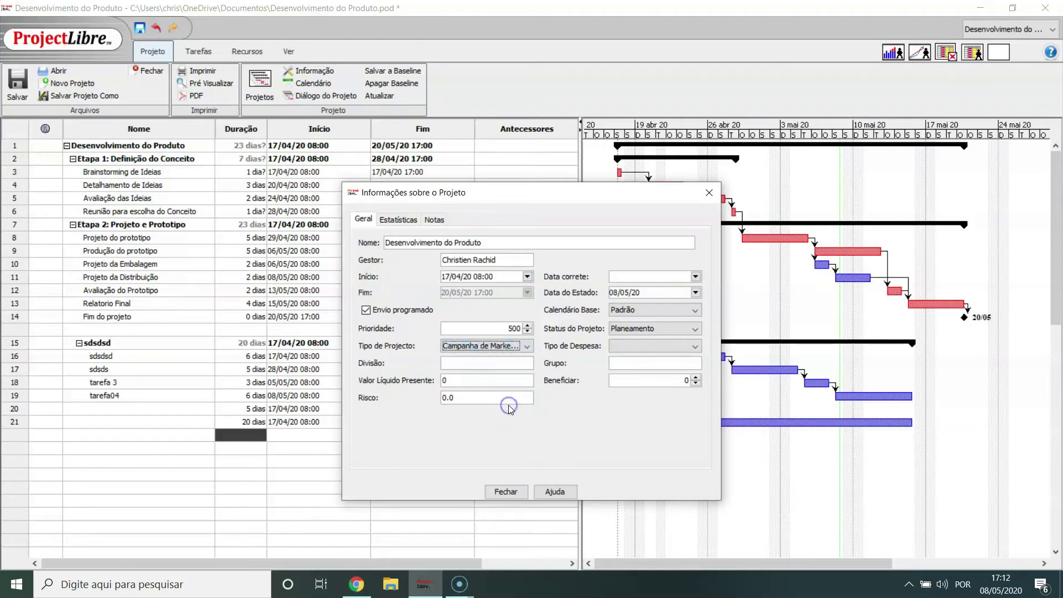
{"action": "left_click", "coordinate": [475, 365]}
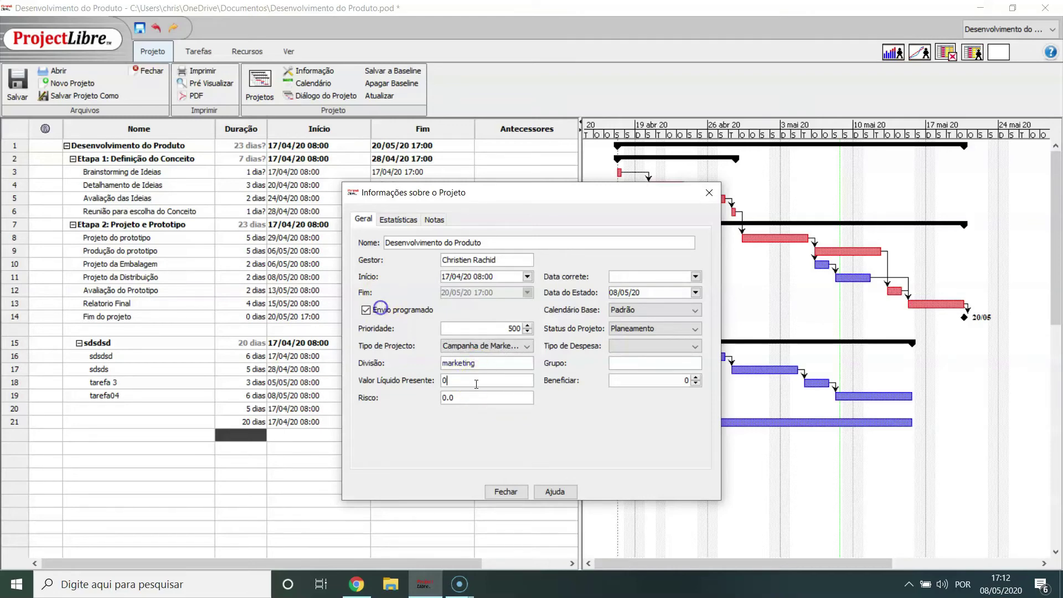
Set the project's net present value to 30000 and its risk to 5
{"action": "left_click", "coordinate": [436, 382]}
{"action": "left_click", "coordinate": [453, 398]}
{"action": "left_click_drag", "start_coordinate": [457, 398], "coordinate": [411, 401]}
{"action": "type", "text": "5"}
Set the project's current date (Data corrente) to 08/05/20 and review its base calendar and status options
{"action": "left_click", "coordinate": [695, 276]}
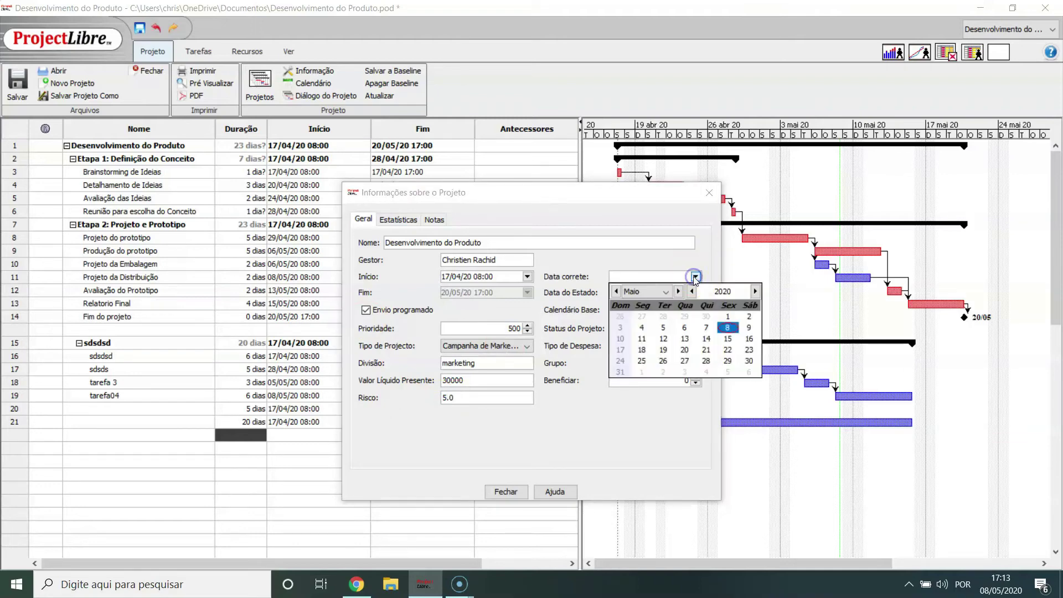
{"action": "left_click", "coordinate": [727, 328]}
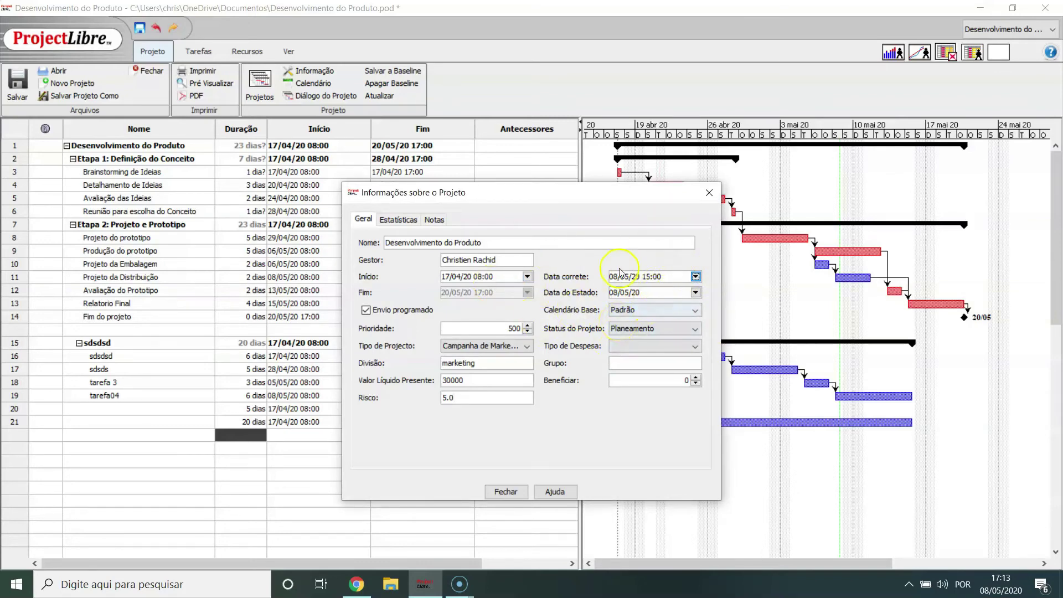
{"action": "left_click", "coordinate": [651, 310]}
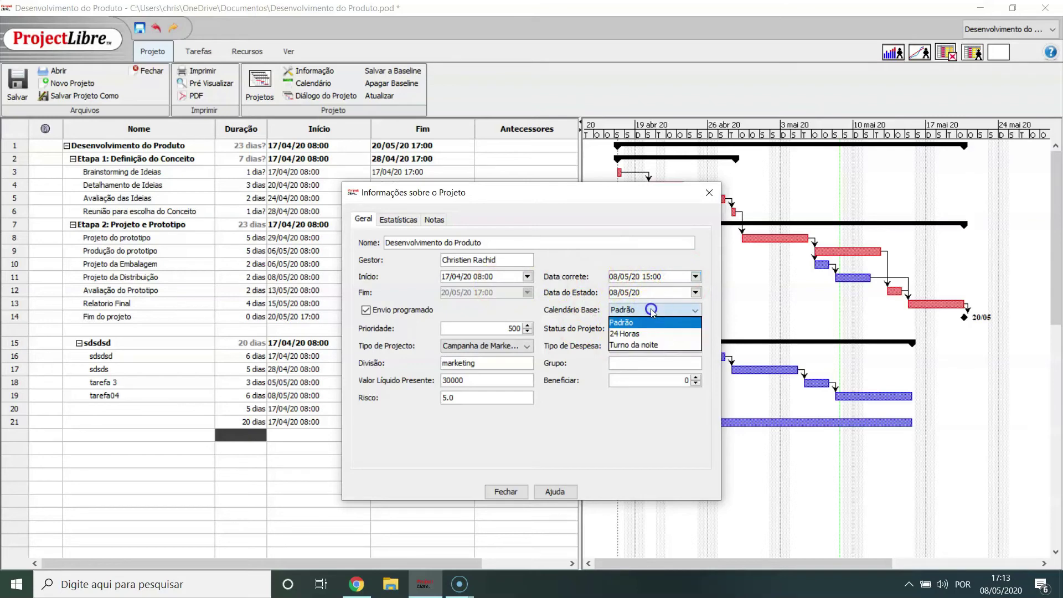
{"action": "left_click", "coordinate": [649, 308]}
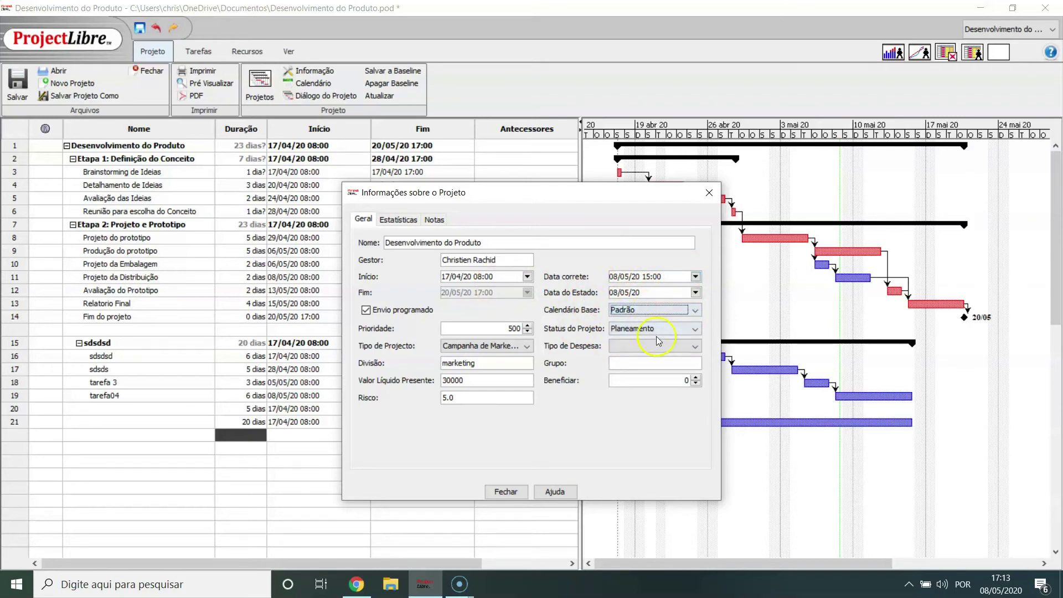
{"action": "left_click", "coordinate": [656, 332]}
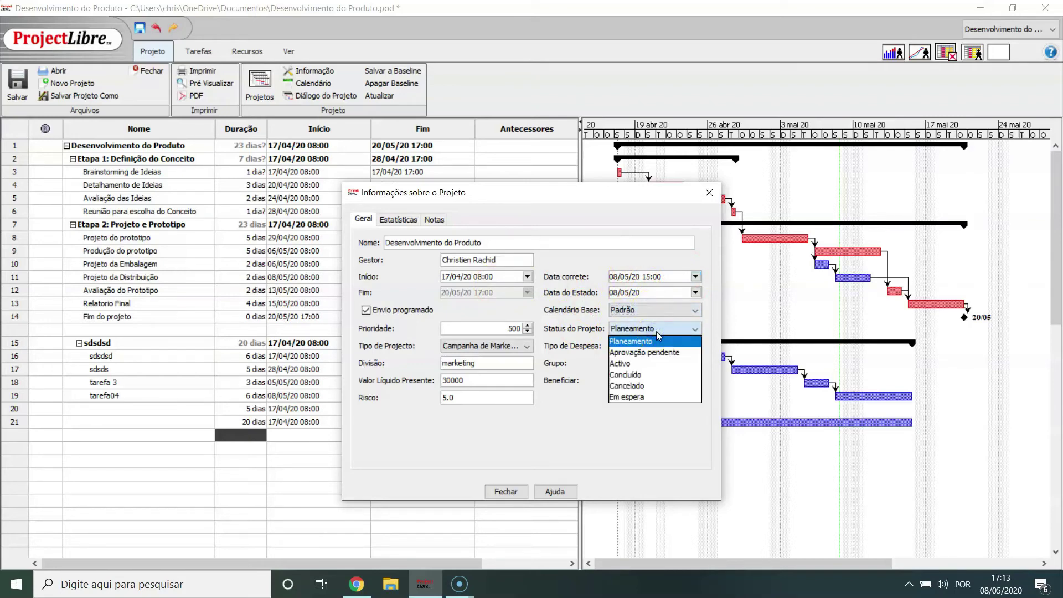
{"action": "left_click", "coordinate": [656, 330]}
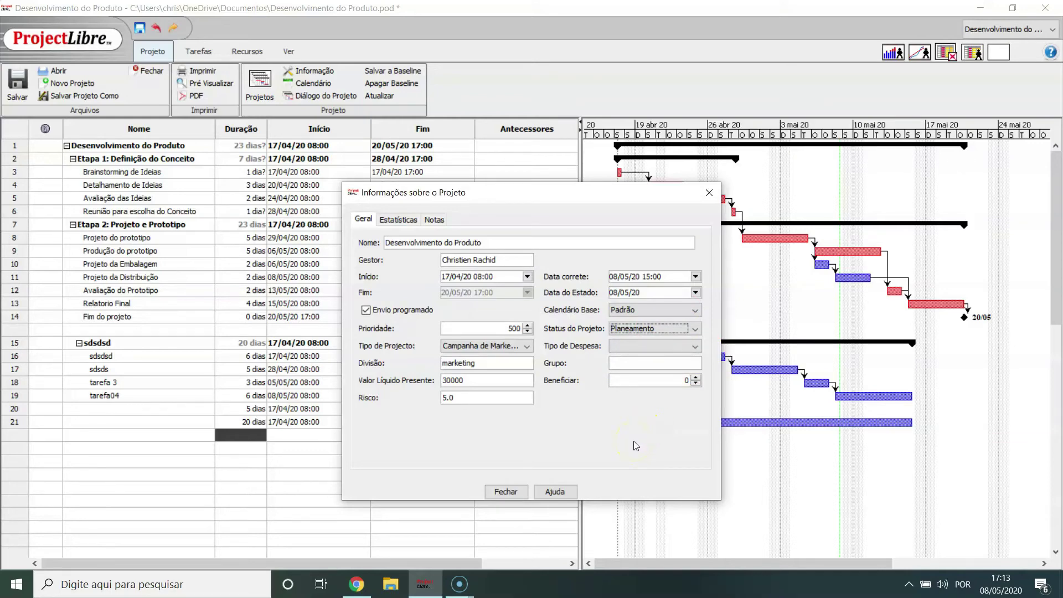
{"action": "left_click", "coordinate": [500, 491]}
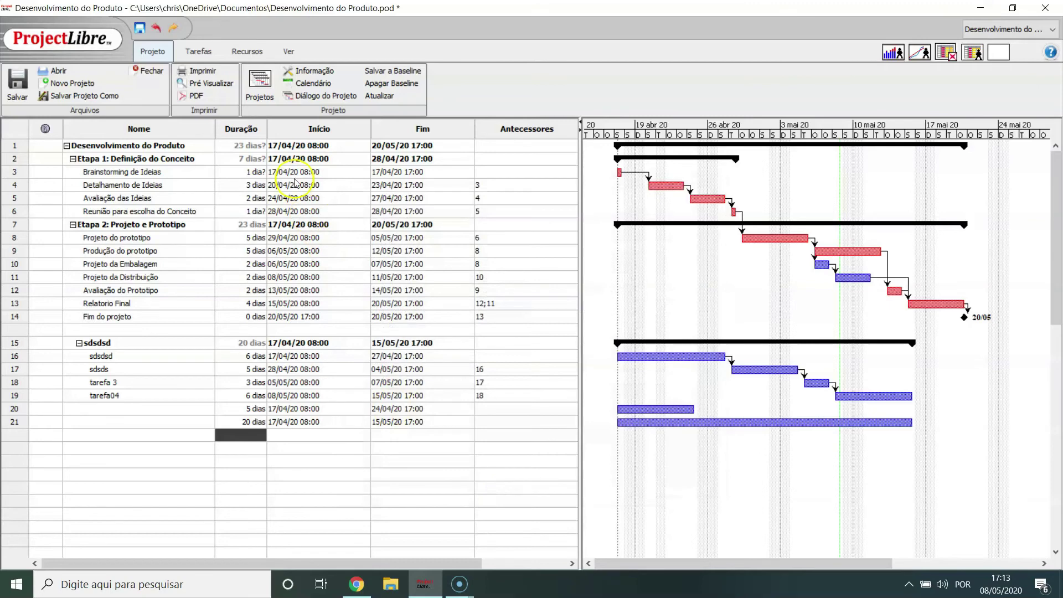
Show the resource names column of the task table and open the project's resource list
{"action": "left_click", "coordinate": [243, 49]}
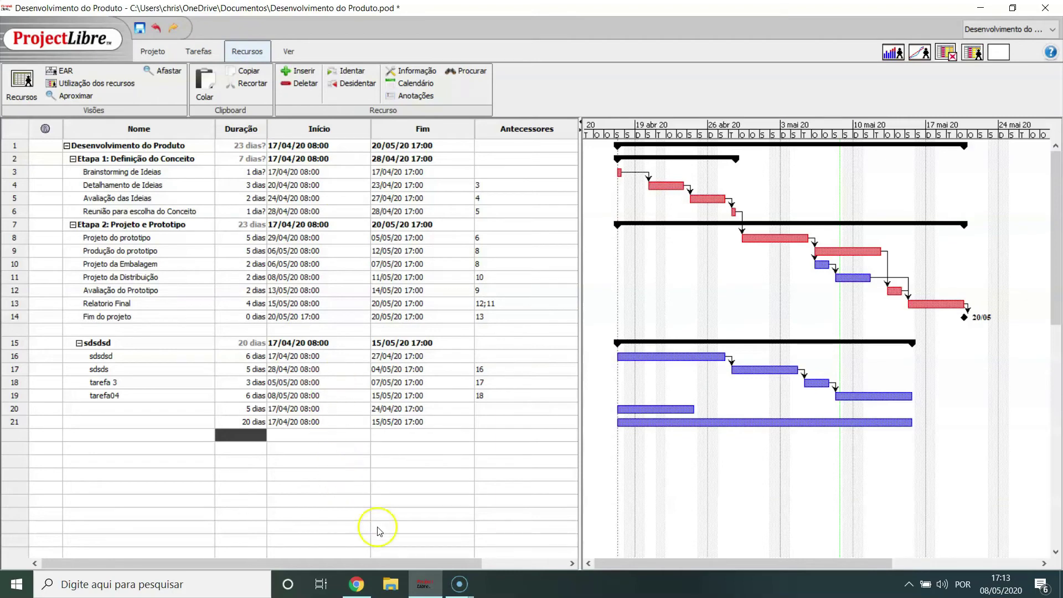
{"action": "left_click", "coordinate": [409, 563]}
{"action": "left_click_drag", "start_coordinate": [410, 563], "coordinate": [494, 563]}
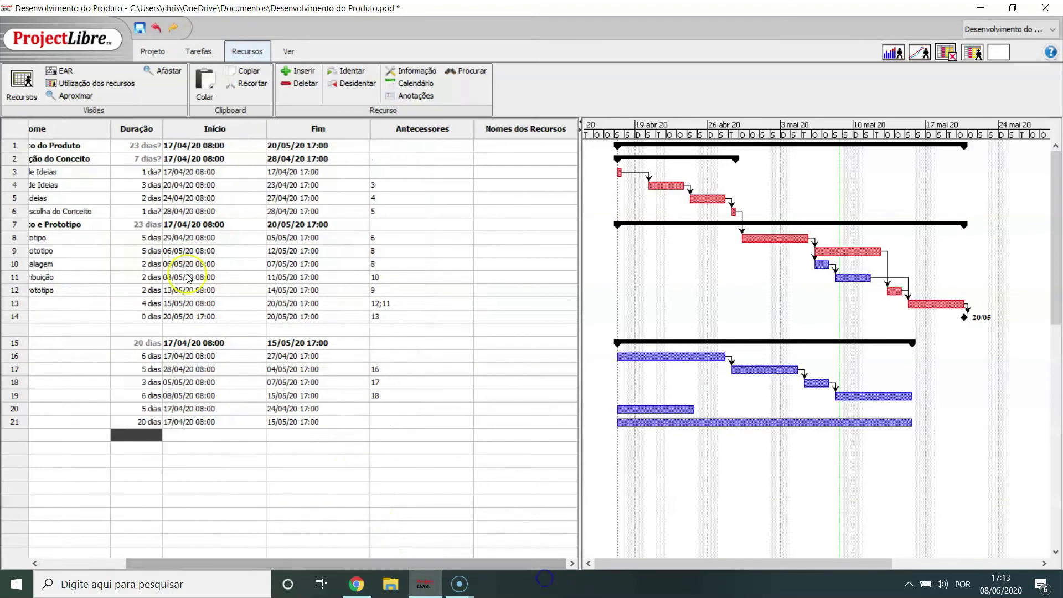
{"action": "left_click", "coordinate": [22, 80]}
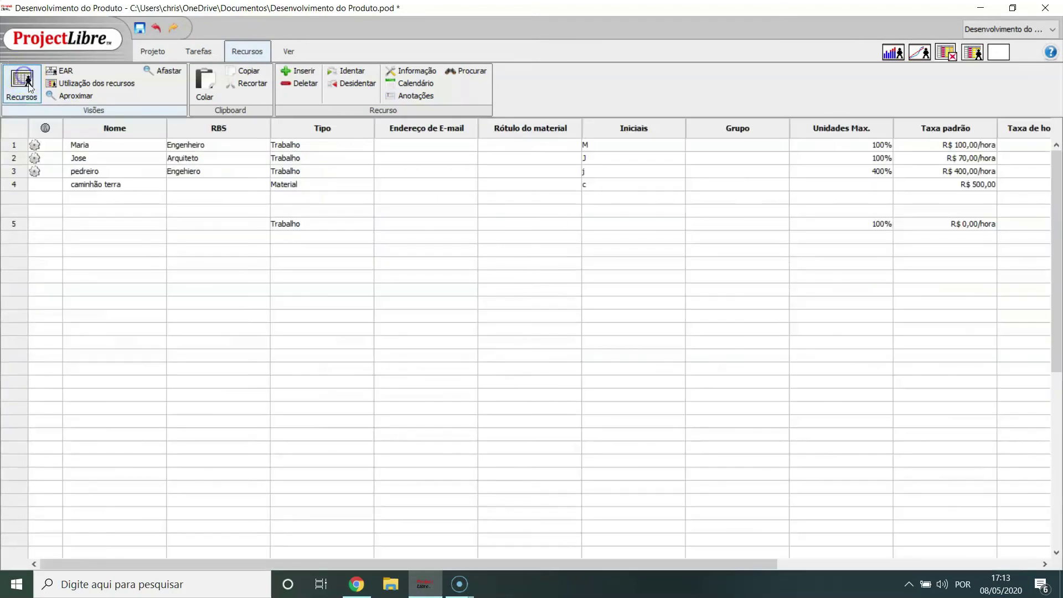
Review the names of the four listed resources and the type choices available for the first one
{"action": "left_click", "coordinate": [109, 143]}
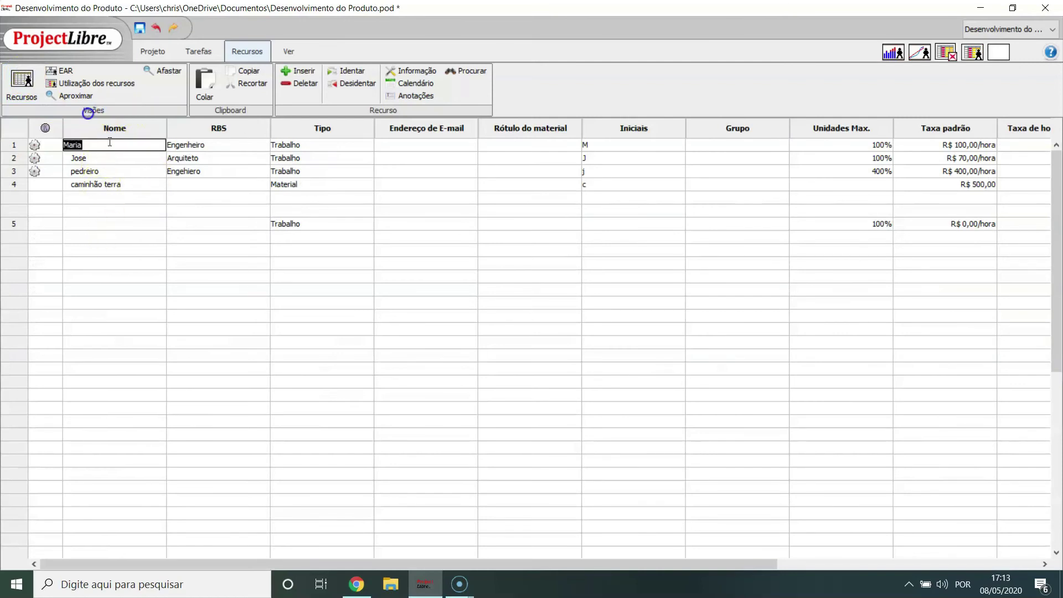
{"action": "left_click", "coordinate": [106, 157]}
{"action": "left_click", "coordinate": [107, 170]}
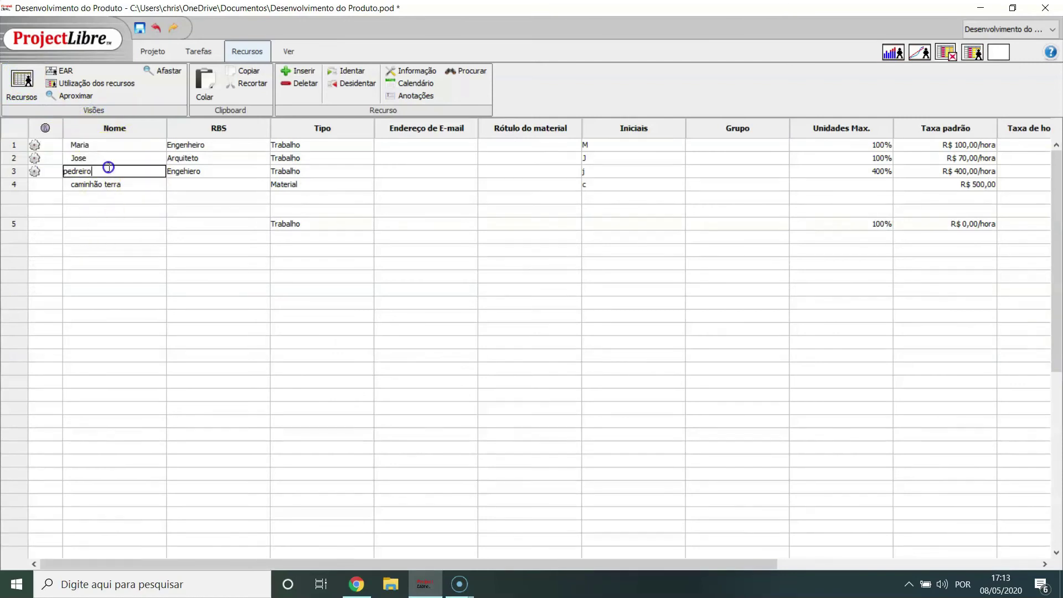
{"action": "left_click", "coordinate": [129, 184]}
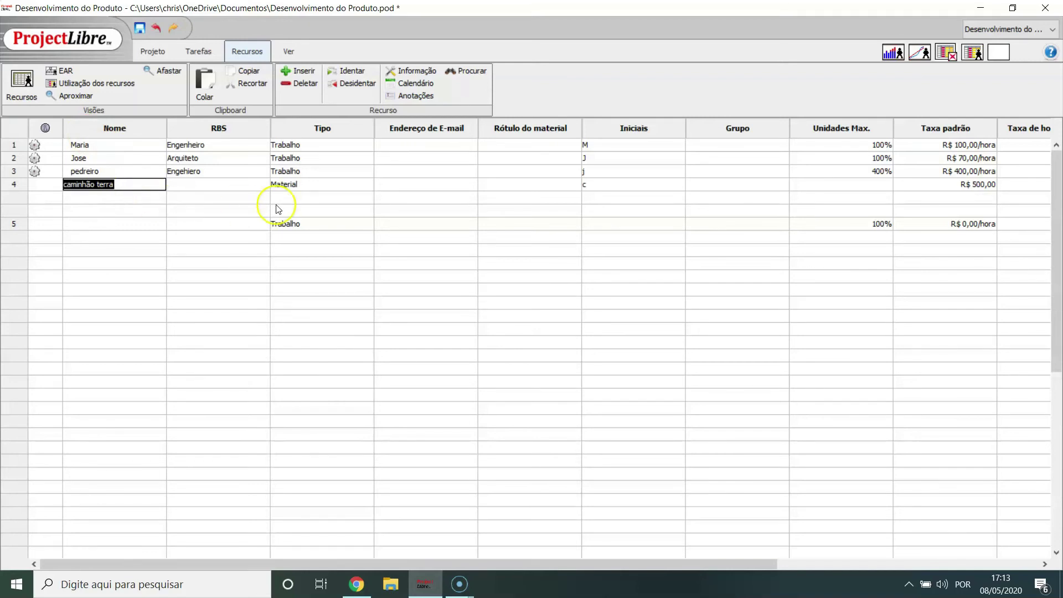
{"action": "left_click", "coordinate": [308, 145]}
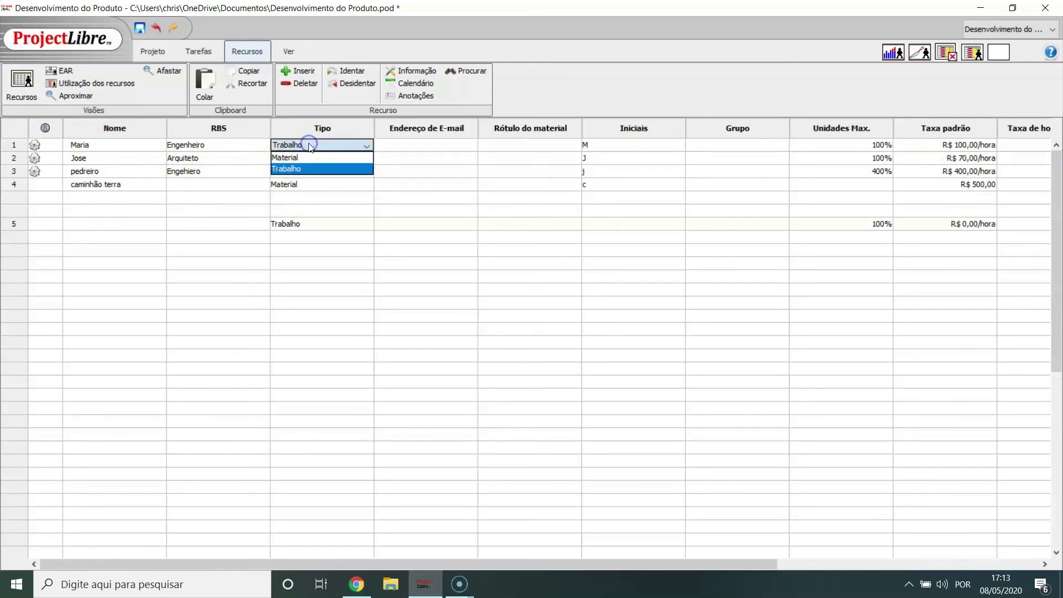
{"action": "left_click", "coordinate": [304, 176]}
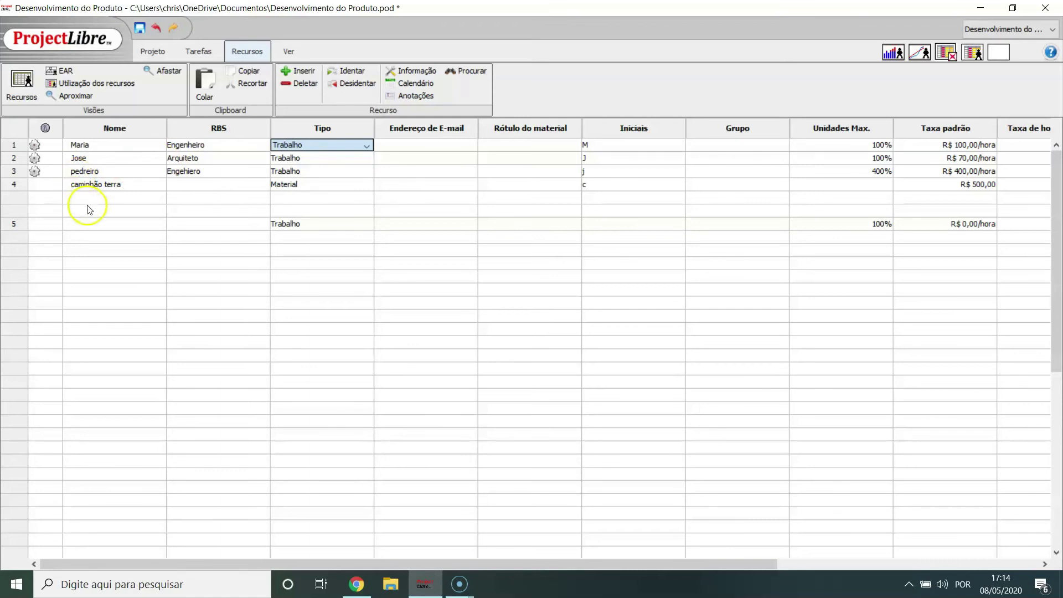
Inspect the standard rate of caminhão terra and the cost per use and information of the unnamed resource
{"action": "double_click", "coordinate": [106, 186]}
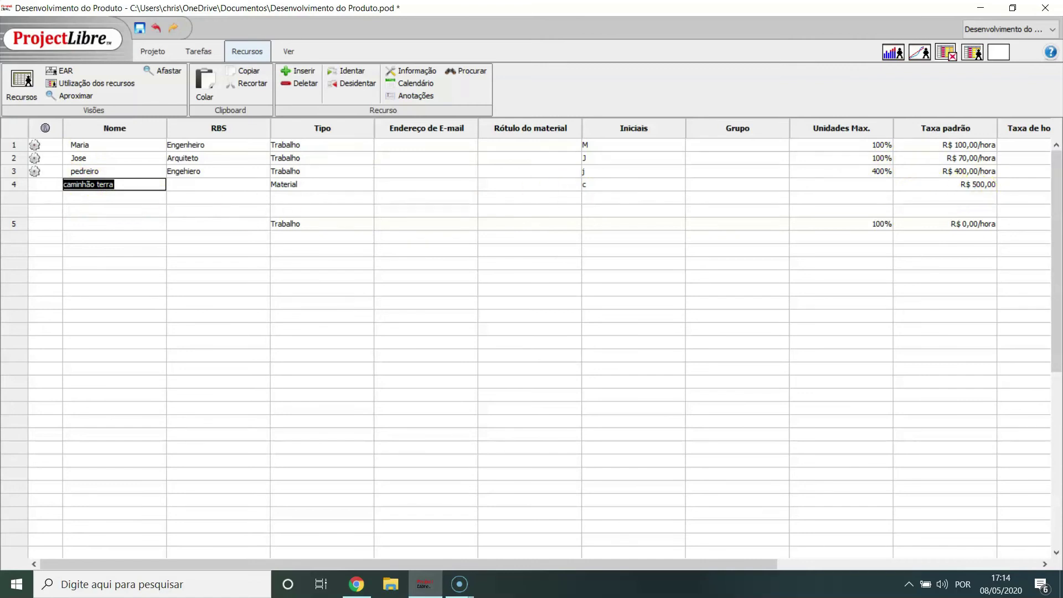
{"action": "double_click", "coordinate": [945, 184]}
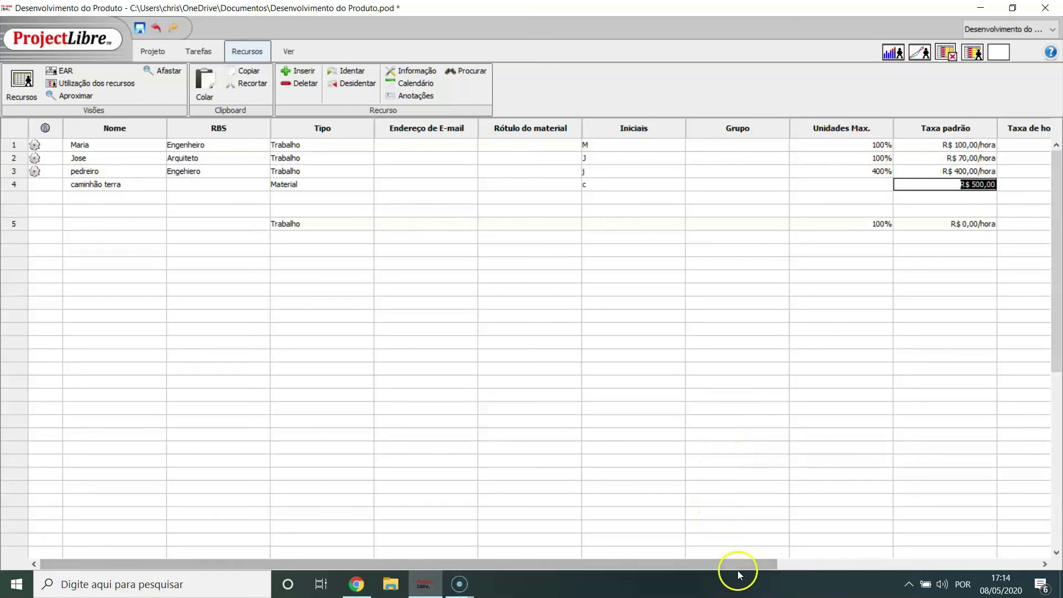
{"action": "left_click_drag", "start_coordinate": [738, 566], "coordinate": [1028, 563]}
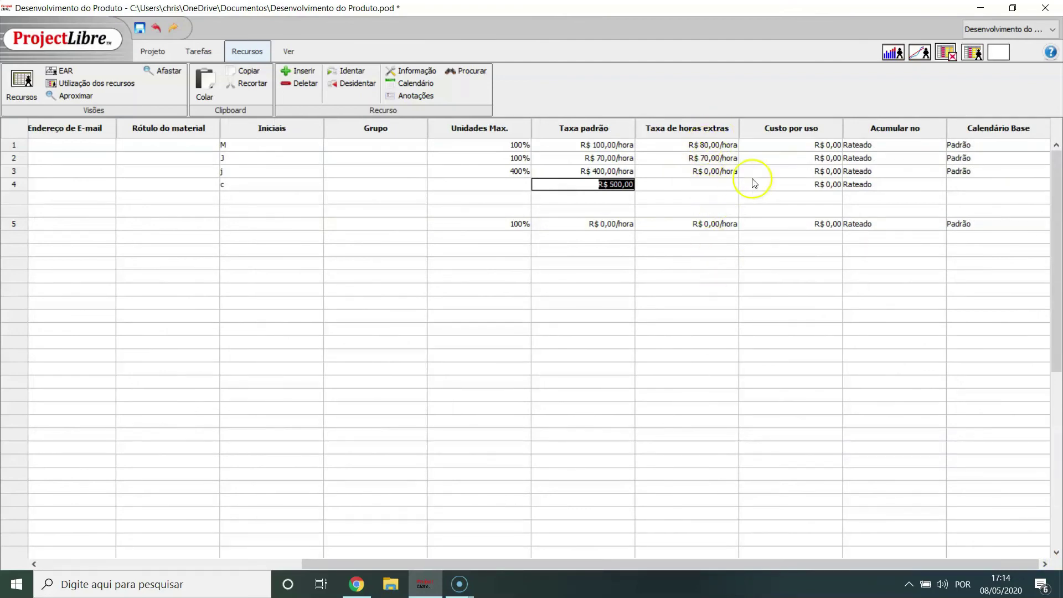
{"action": "double_click", "coordinate": [816, 226]}
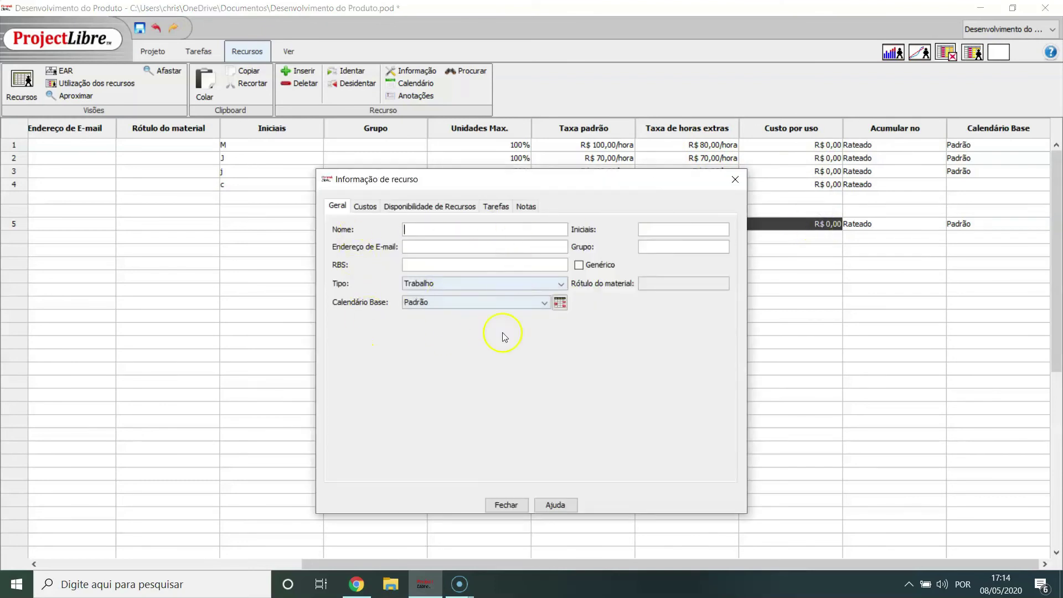
{"action": "left_click", "coordinate": [739, 178]}
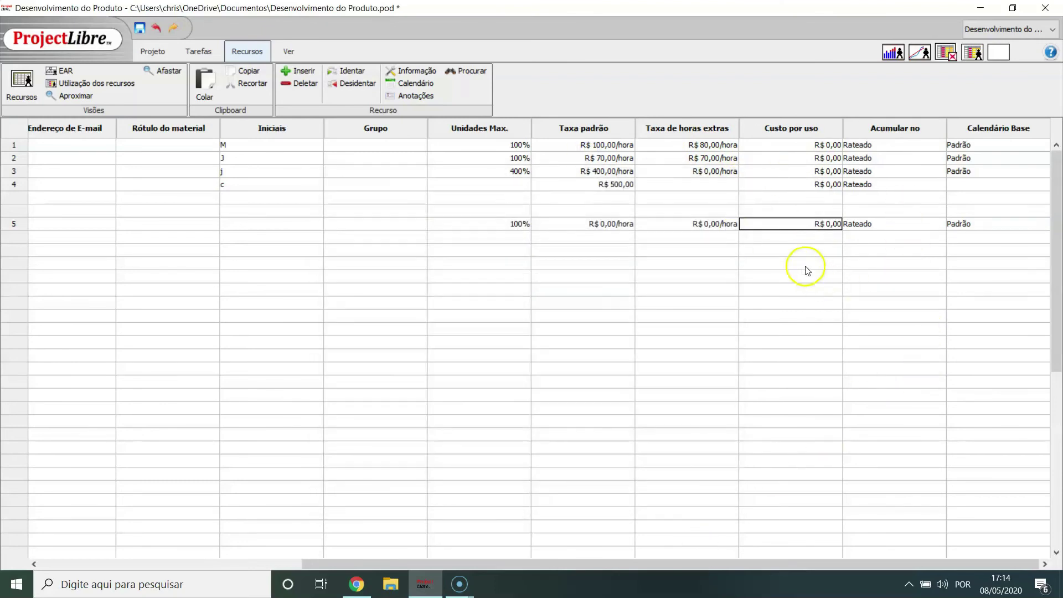
Name the unnamed fifth resource consultor
{"action": "left_click_drag", "start_coordinate": [712, 564], "coordinate": [459, 579]}
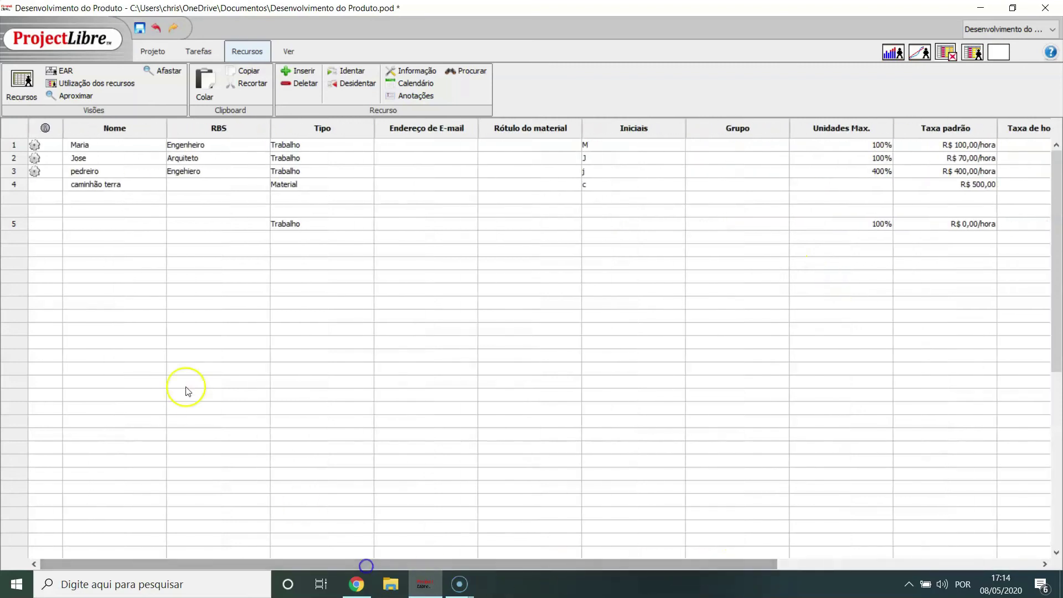
{"action": "left_click", "coordinate": [91, 223]}
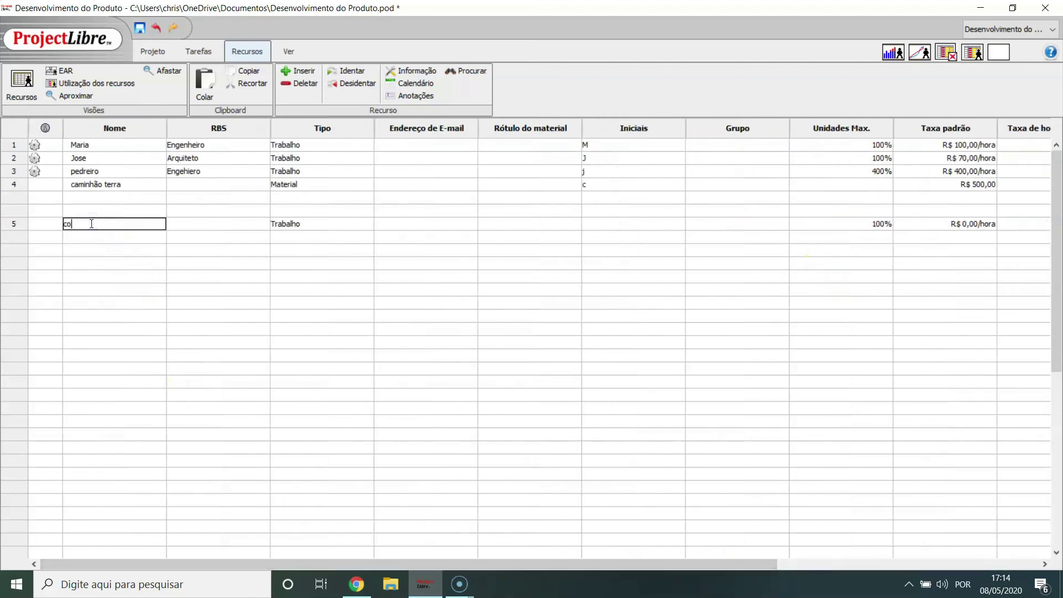
{"action": "type", "text": "consultor"}
{"action": "key", "text": "Return"}
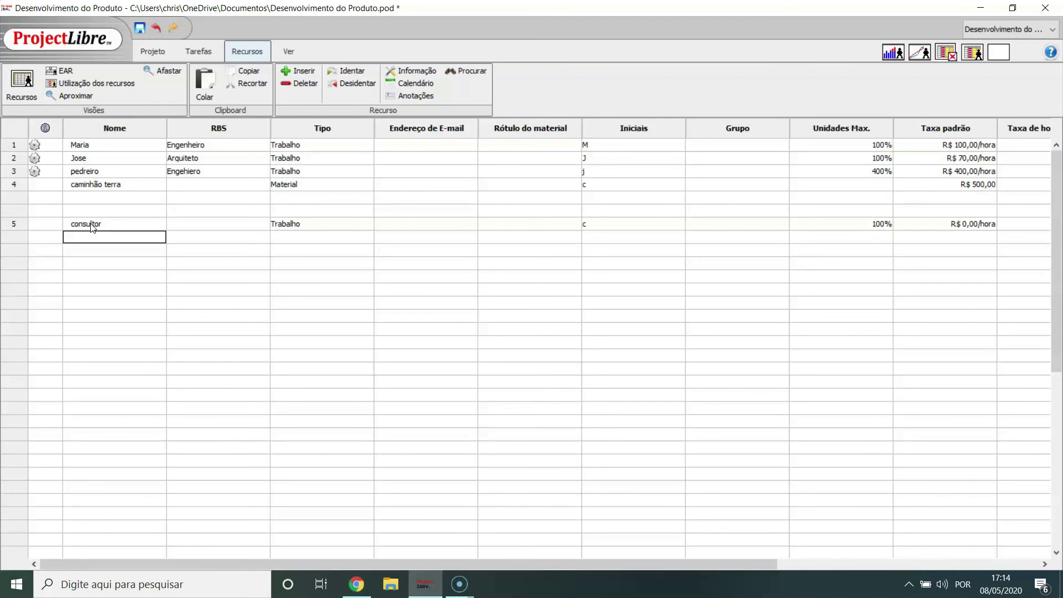
Set the cost per use of the consultor resource to R$ 2000,00
{"action": "left_click_drag", "start_coordinate": [496, 565], "coordinate": [859, 571]}
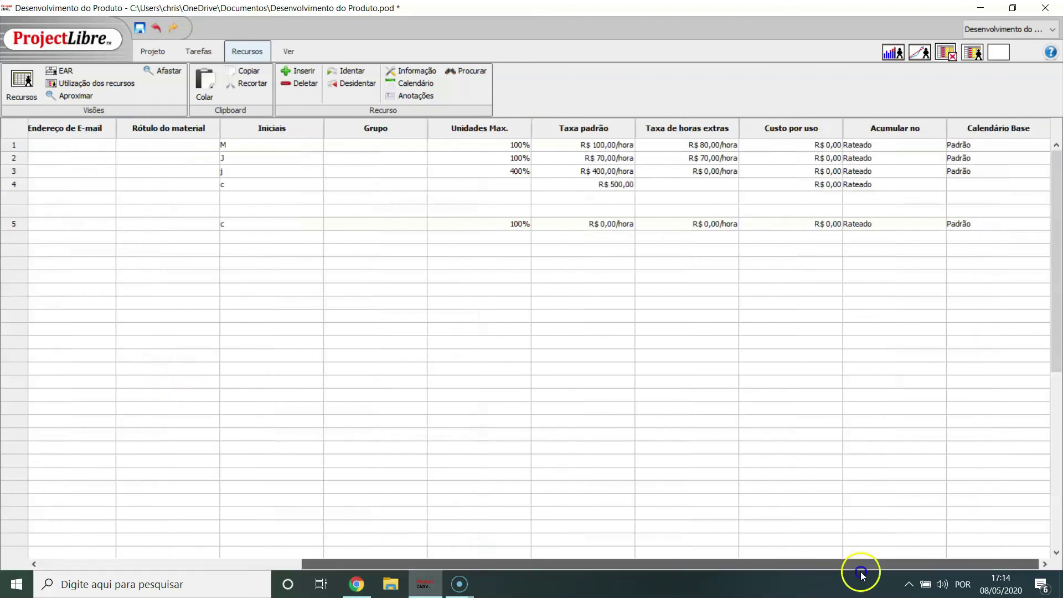
{"action": "left_click", "coordinate": [819, 224]}
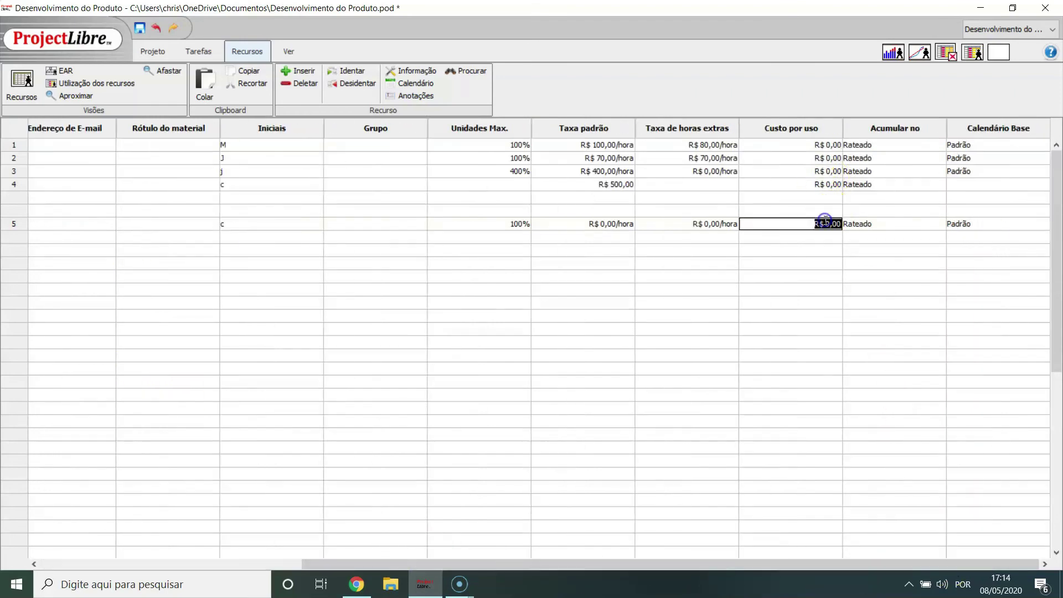
{"action": "type", "text": "2000"}
{"action": "left_click", "coordinate": [811, 275]}
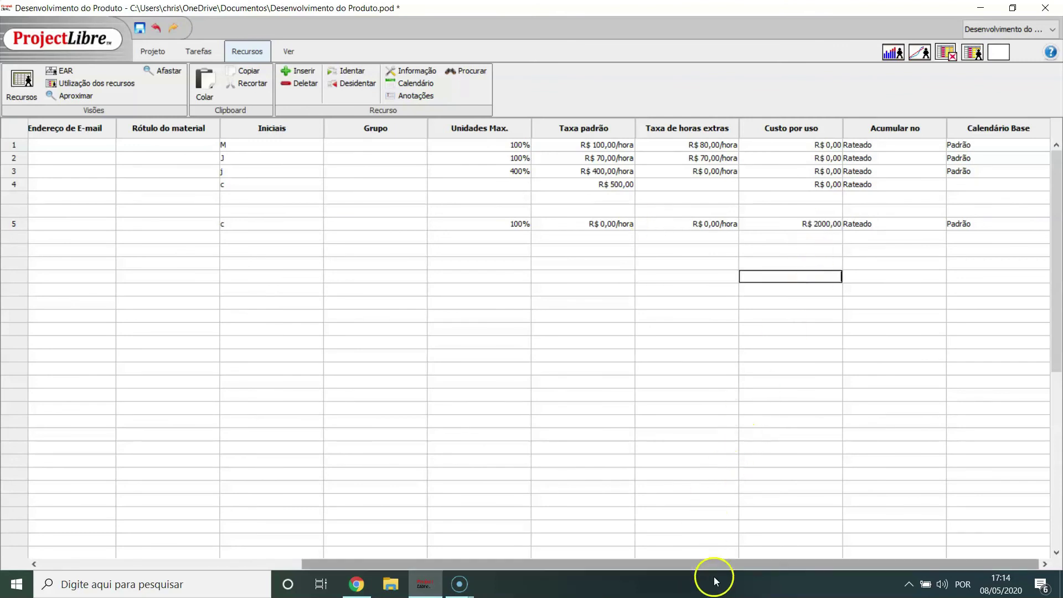
Switch from the resource list back to the Gantt chart of the tasks
{"action": "left_click_drag", "start_coordinate": [714, 566], "coordinate": [351, 541]}
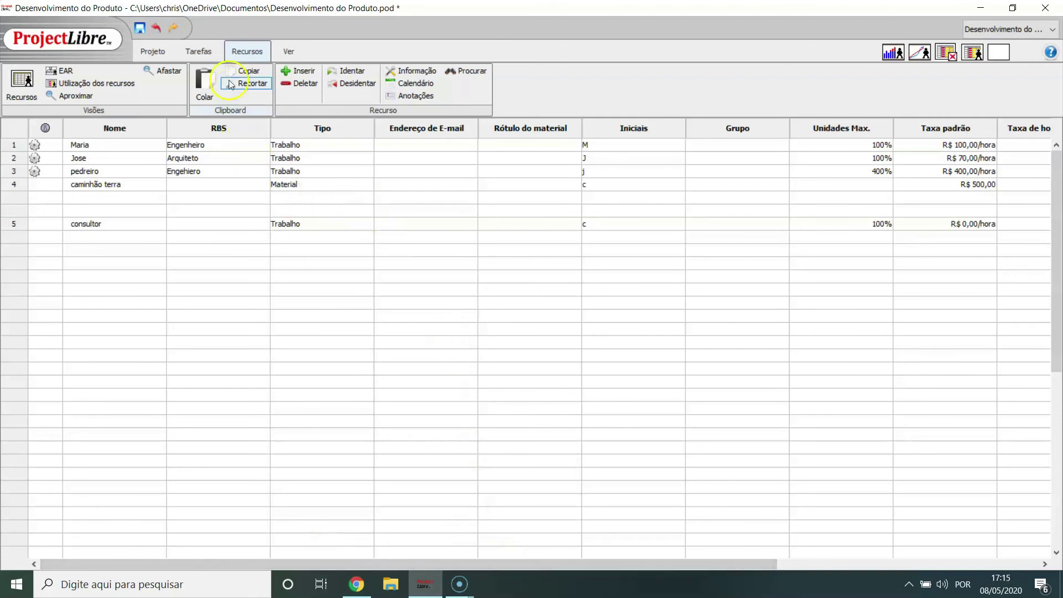
{"action": "left_click", "coordinate": [195, 51]}
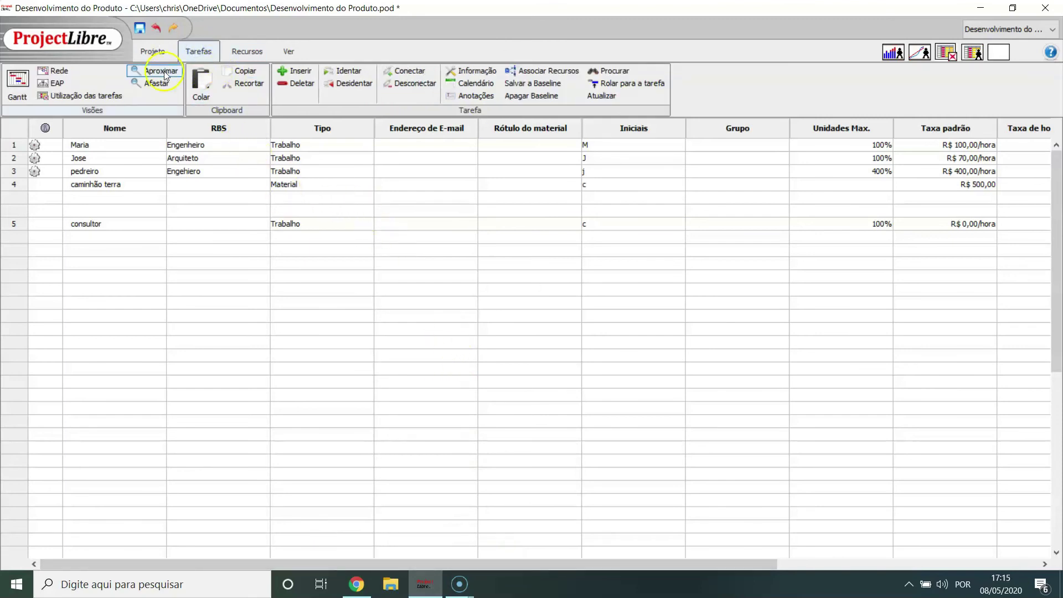
{"action": "left_click", "coordinate": [15, 81]}
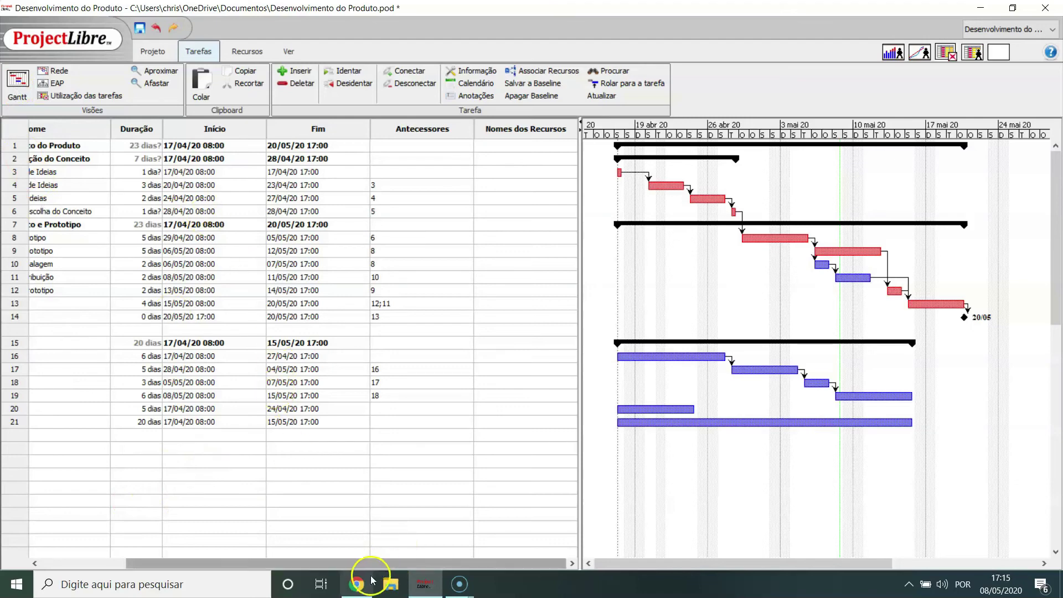
{"action": "mouse_move", "coordinate": [367, 562]}
{"action": "left_mouse_down"}
{"action": "mouse_move", "coordinate": [277, 570]}
{"action": "mouse_move", "coordinate": [369, 570]}
{"action": "left_mouse_up"}
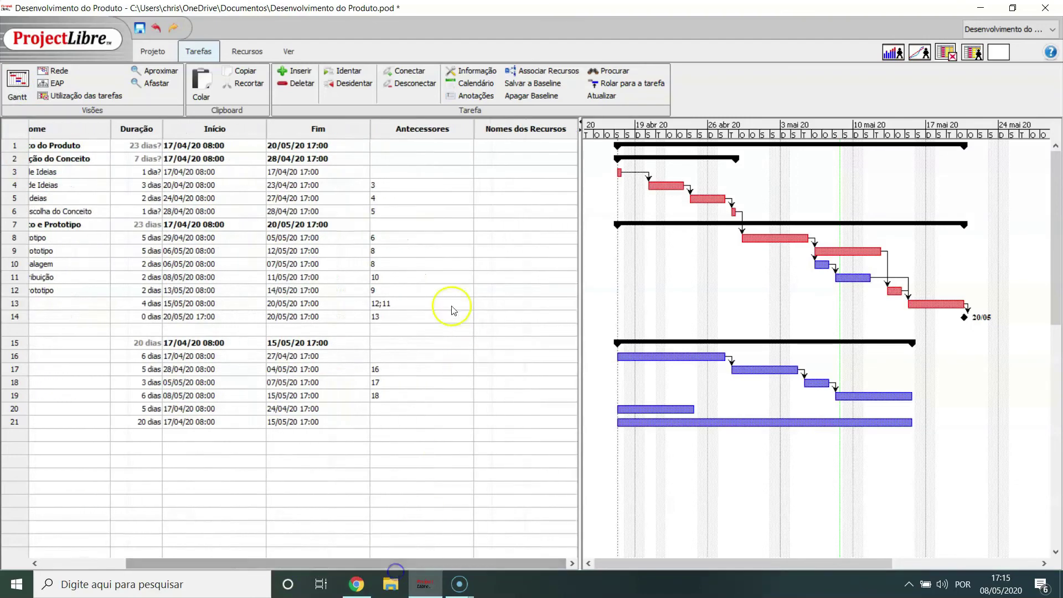
Assign the first listed resource at 100% units to the Brainstorming de Ideias task
{"action": "left_click", "coordinate": [501, 172]}
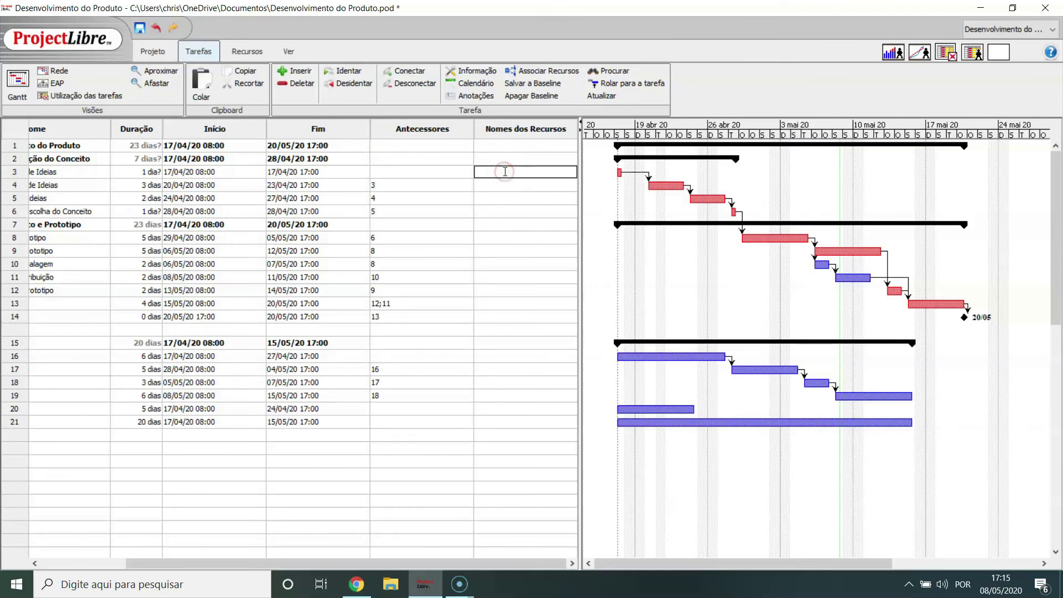
{"action": "double_click", "coordinate": [504, 171]}
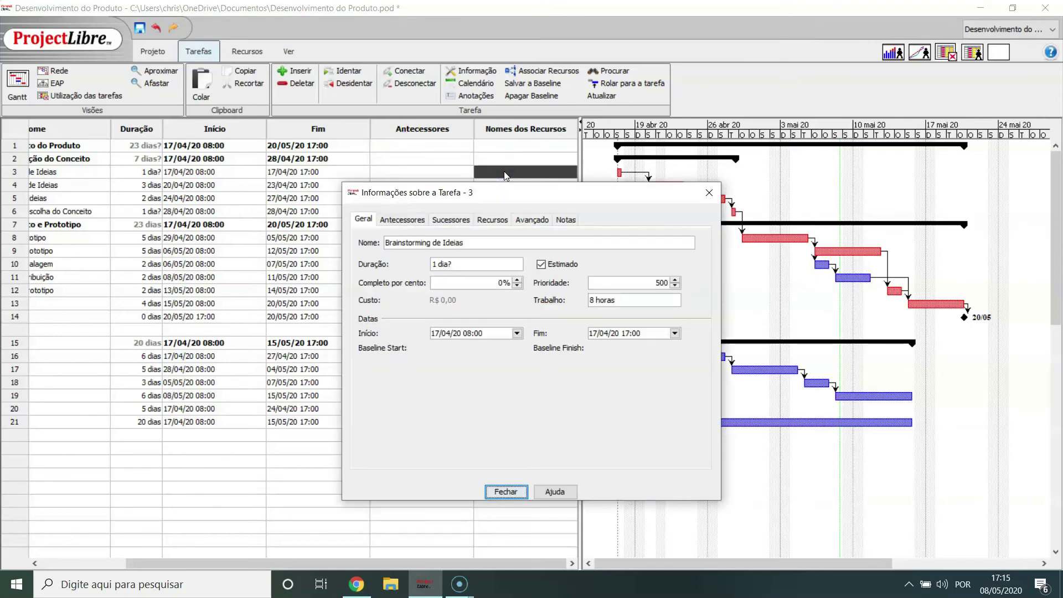
{"action": "left_click", "coordinate": [495, 220]}
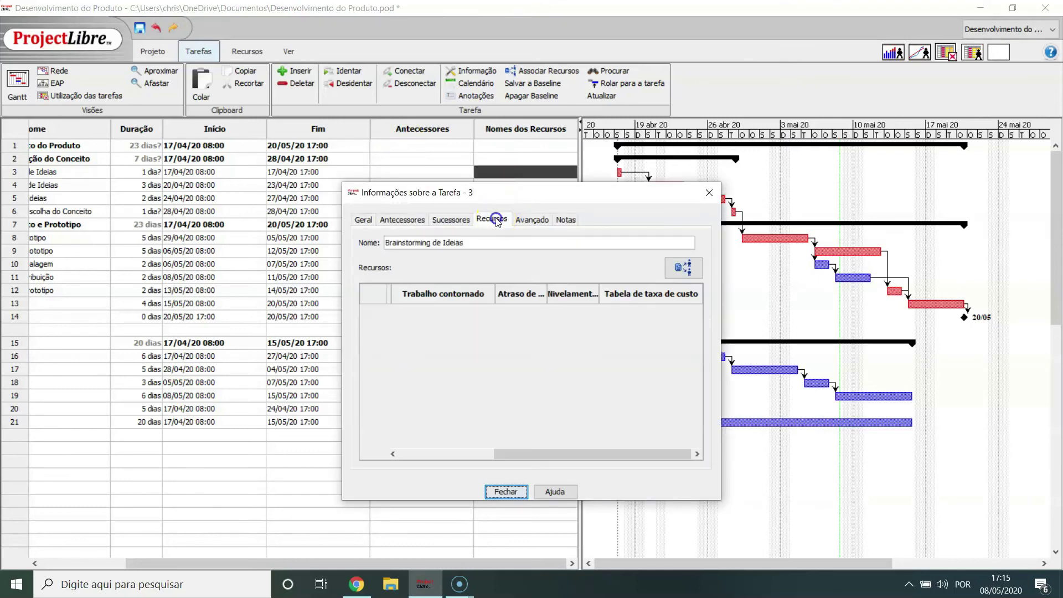
{"action": "left_click", "coordinate": [686, 268]}
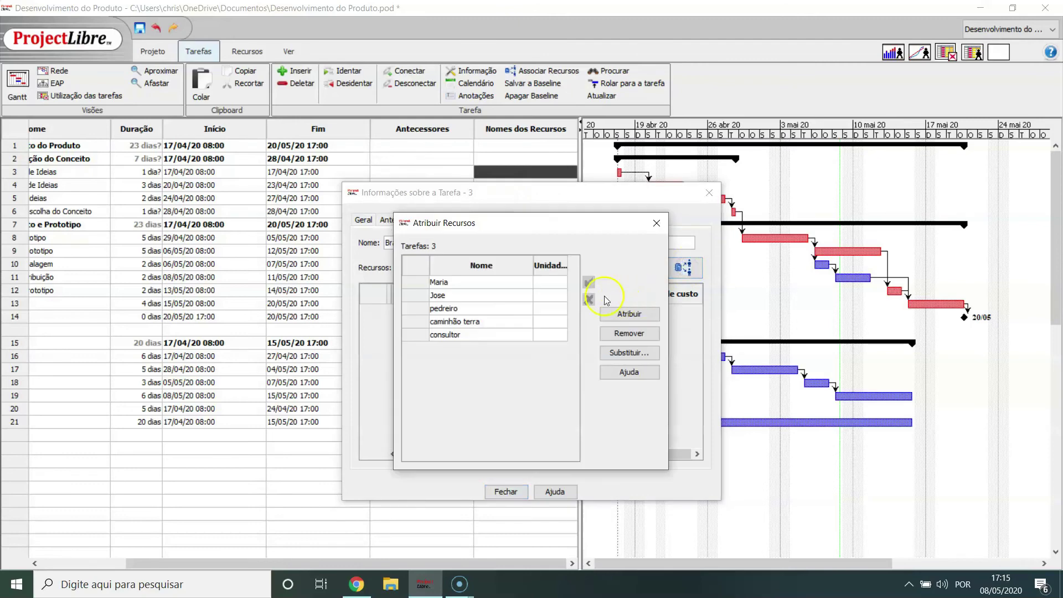
{"action": "left_click", "coordinate": [545, 280]}
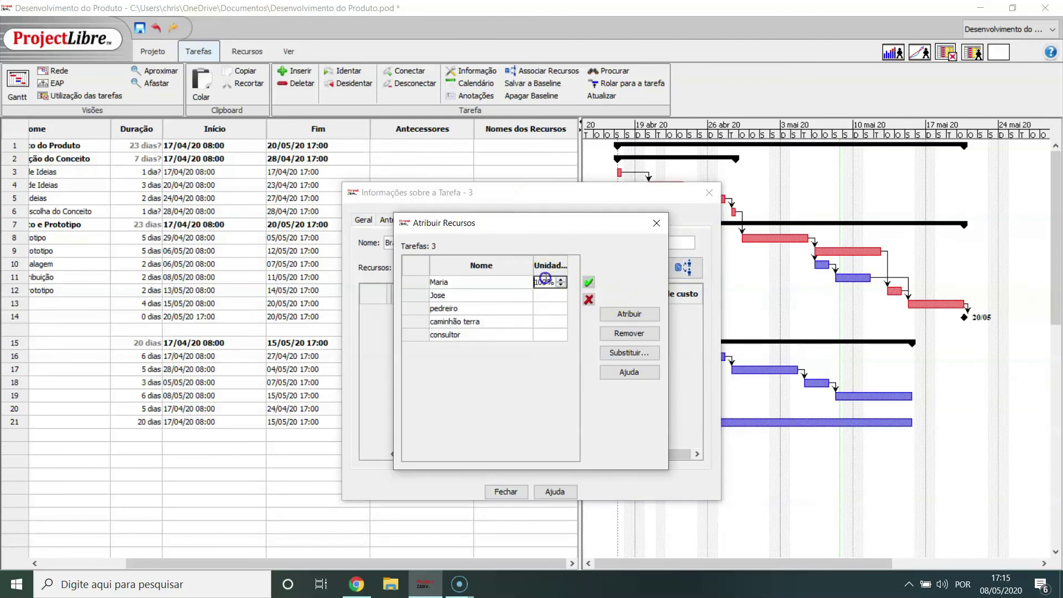
{"action": "left_click", "coordinate": [587, 282]}
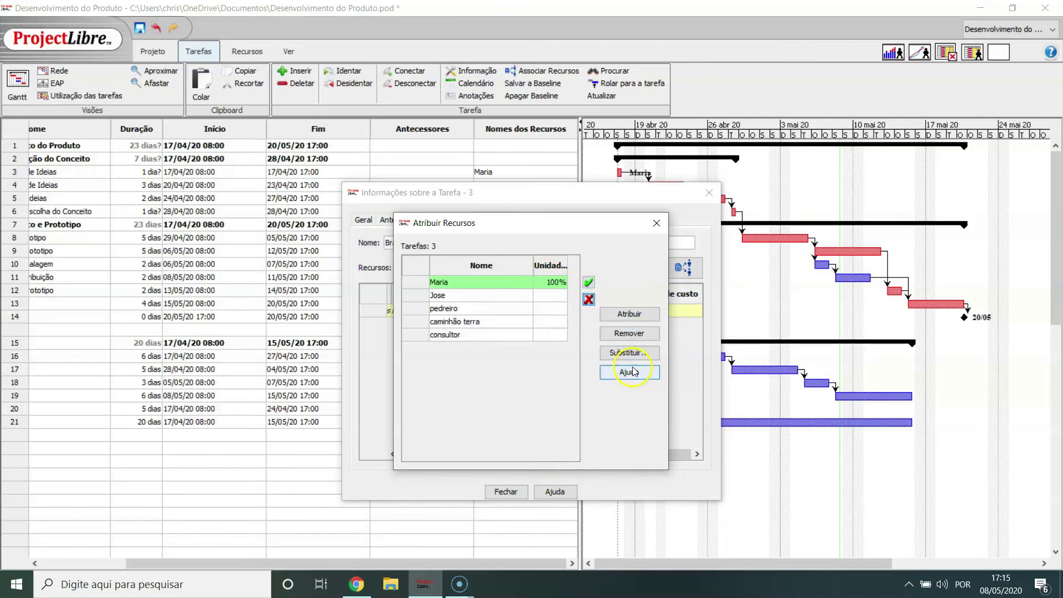
{"action": "left_click", "coordinate": [653, 221]}
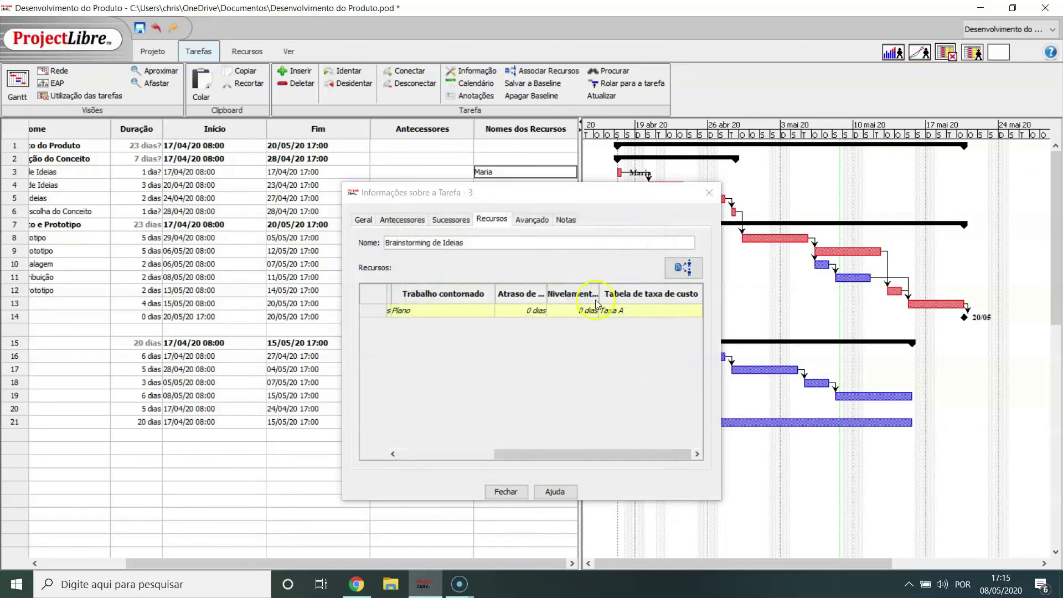
Review the assigned resource's work, the cost and the advanced settings of the Brainstorming de Ideias task
{"action": "left_click_drag", "start_coordinate": [529, 453], "coordinate": [383, 454]}
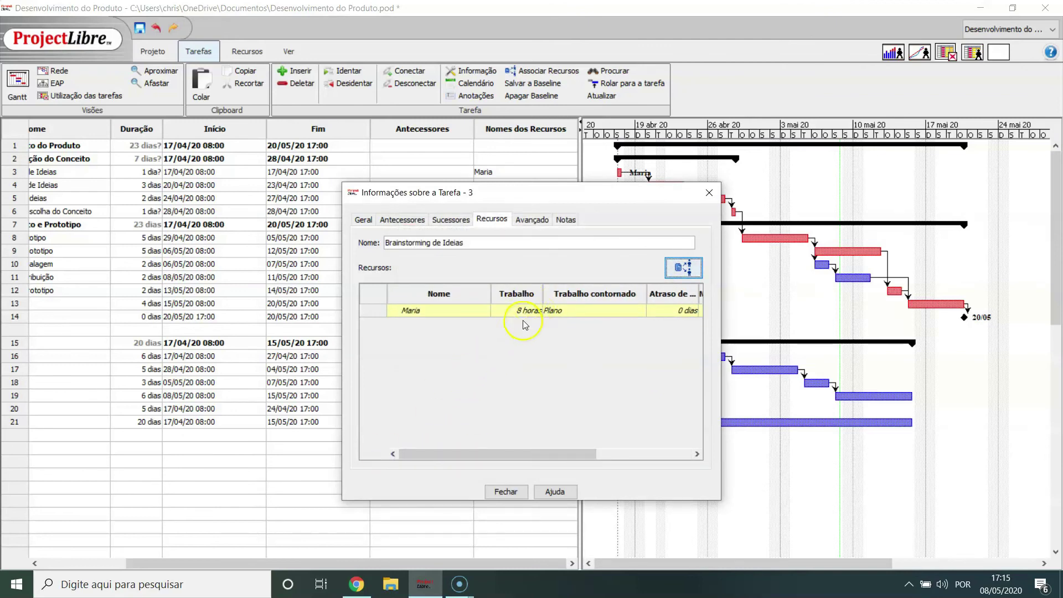
{"action": "left_click", "coordinate": [357, 219]}
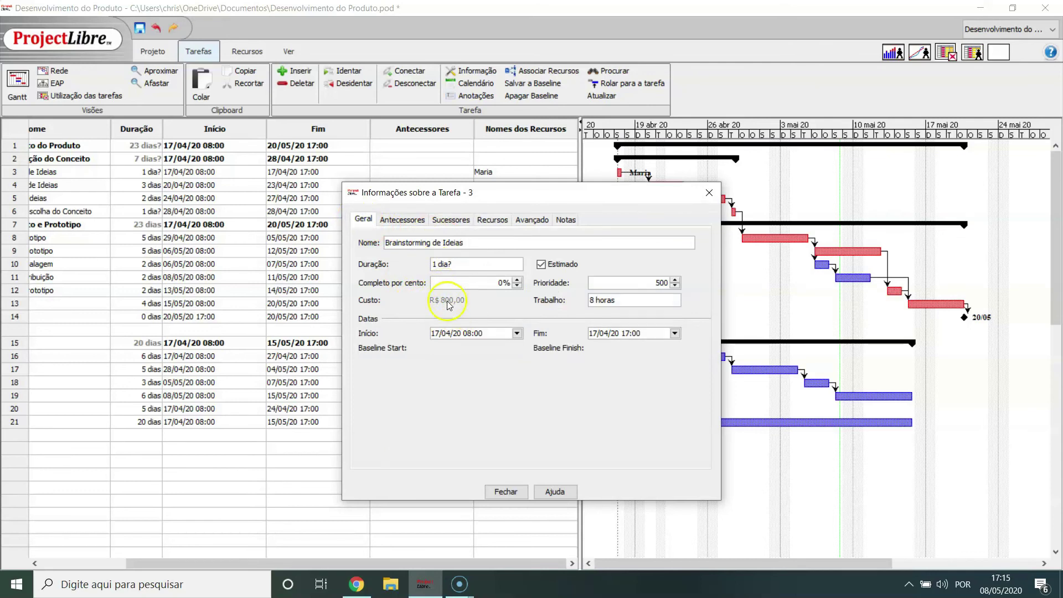
{"action": "left_click_drag", "start_coordinate": [518, 197], "coordinate": [524, 258]}
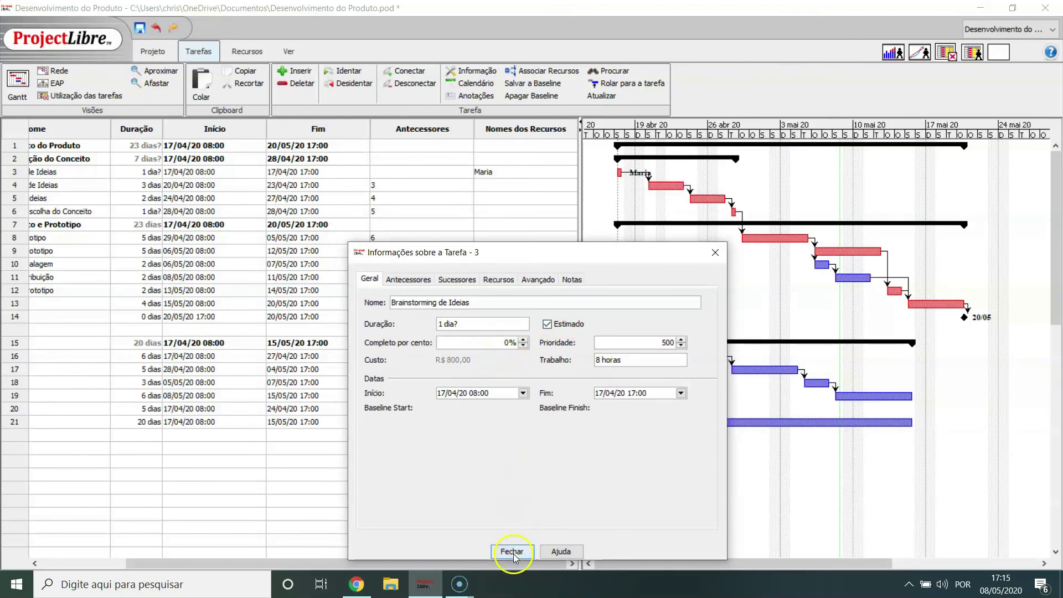
{"action": "left_click", "coordinate": [537, 277]}
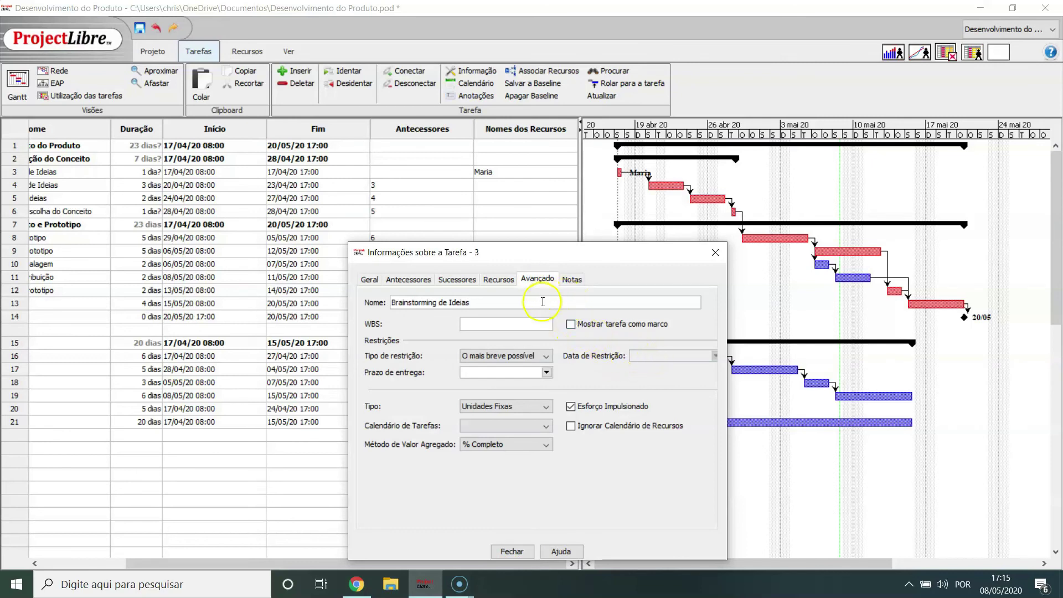
Add the caminhão terra resource to the Brainstorming de Ideias task
{"action": "left_click", "coordinate": [496, 280]}
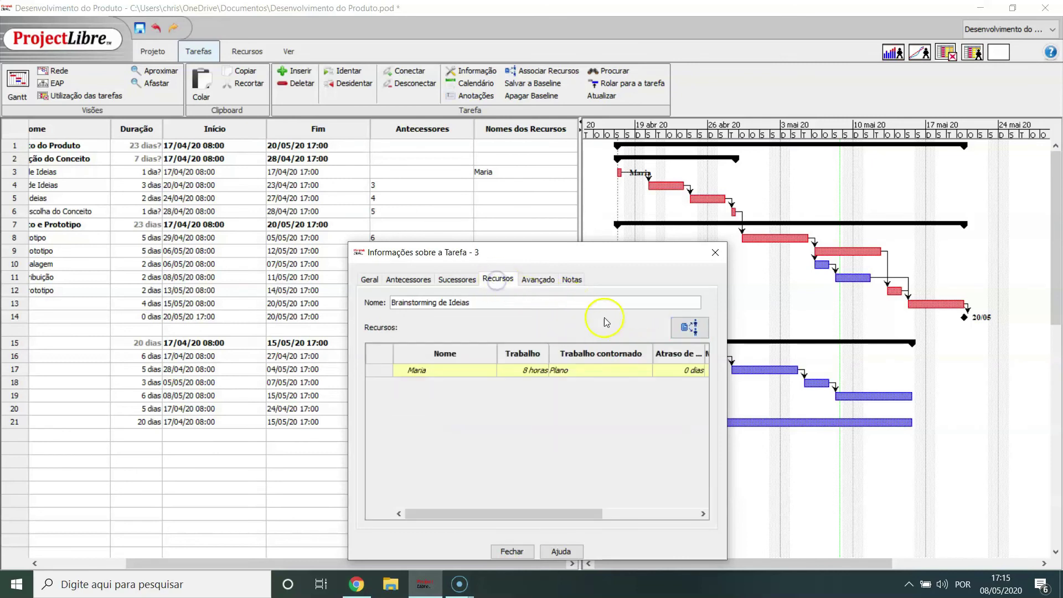
{"action": "left_click", "coordinate": [689, 327]}
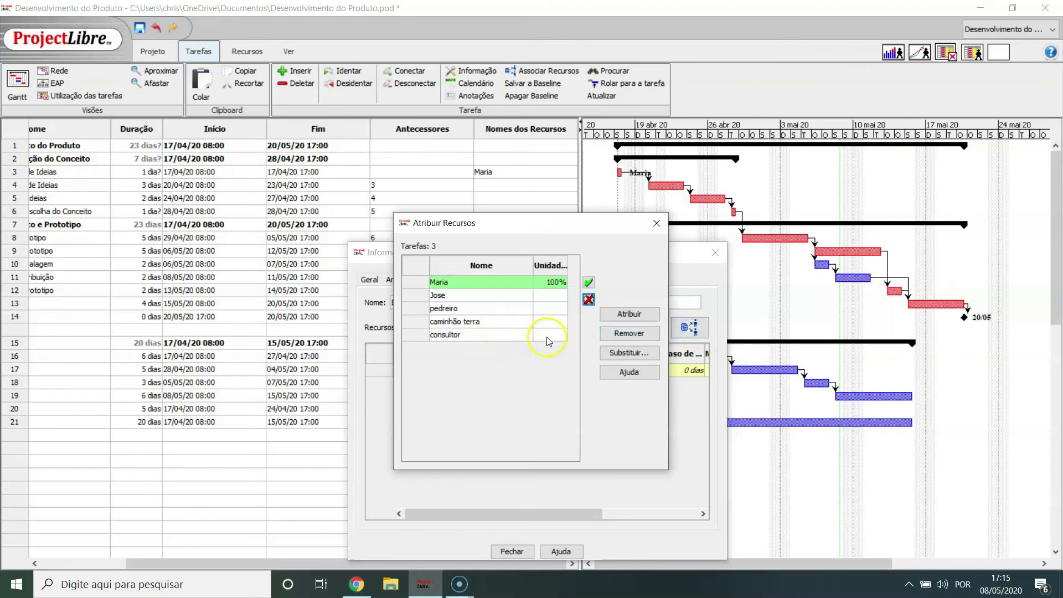
{"action": "left_click", "coordinate": [550, 321]}
{"action": "double_click", "coordinate": [516, 323]}
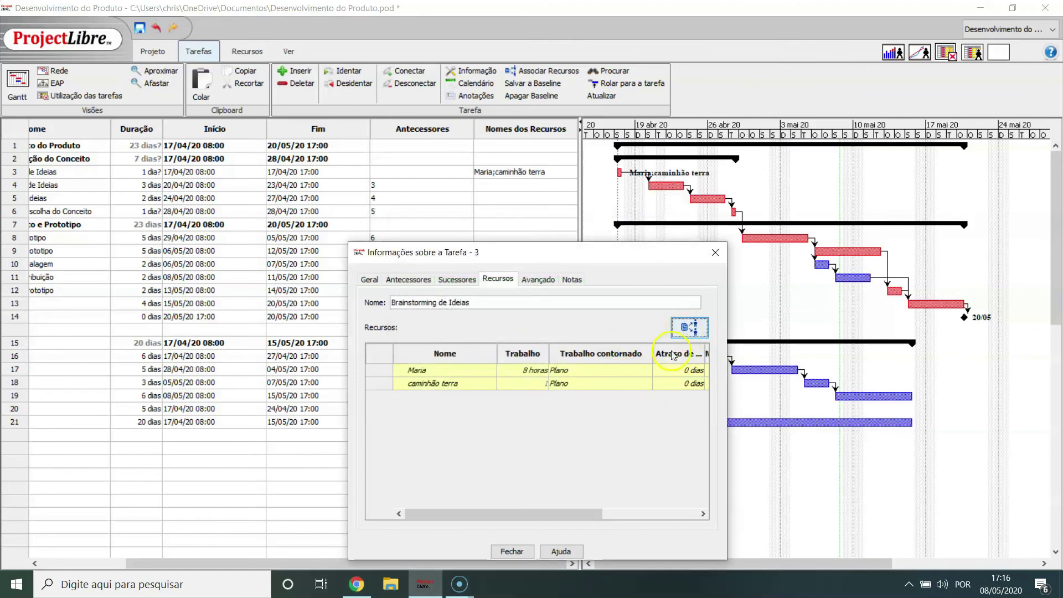
{"action": "left_click", "coordinate": [449, 515]}
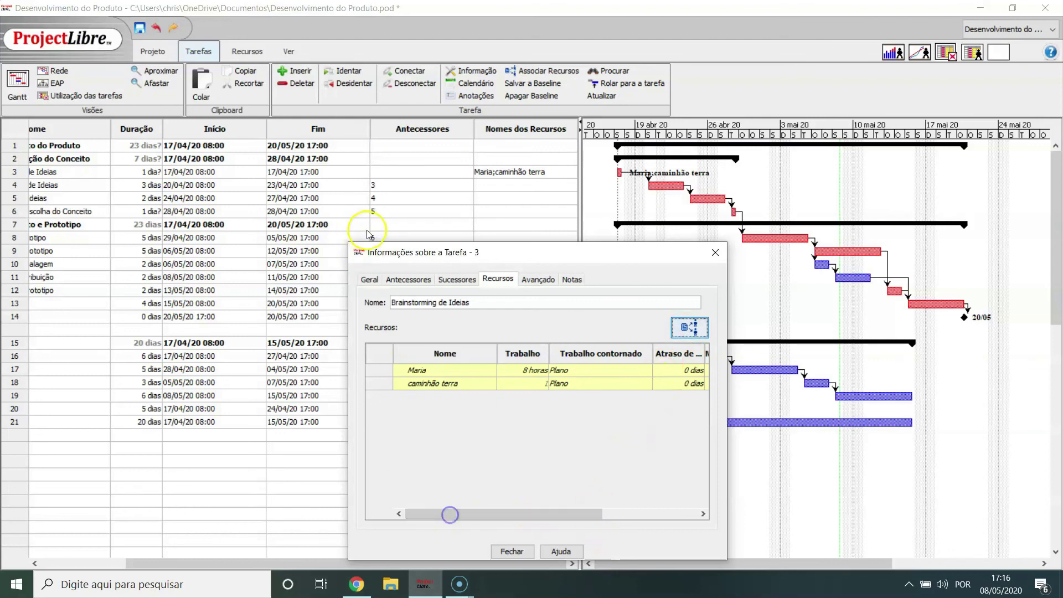
Check the general information of Brainstorming de Ideias for its cost with both resources, and close the task information
{"action": "left_click", "coordinate": [370, 280]}
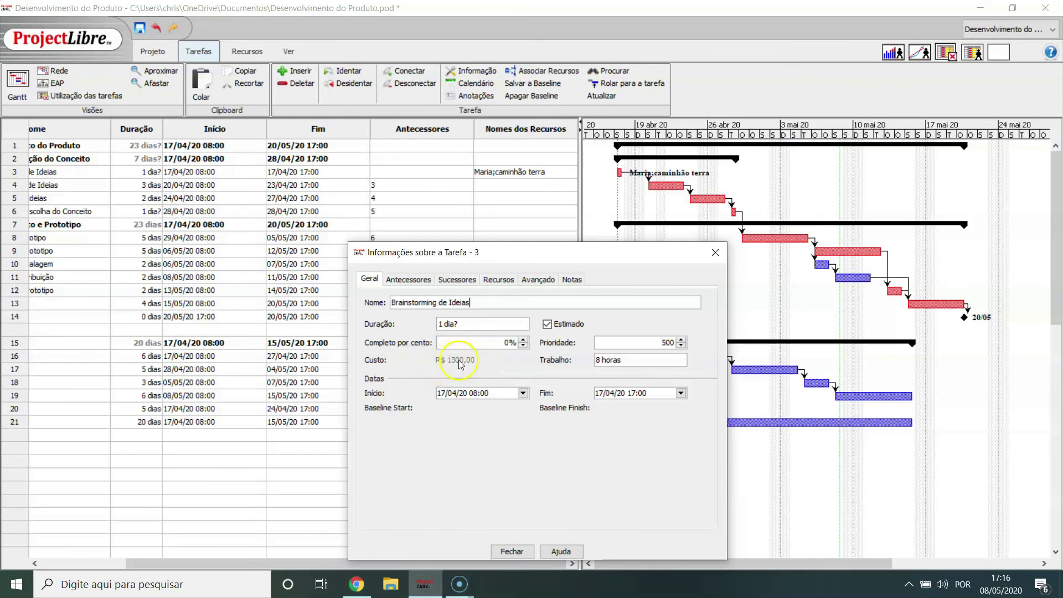
{"action": "left_click", "coordinate": [511, 551]}
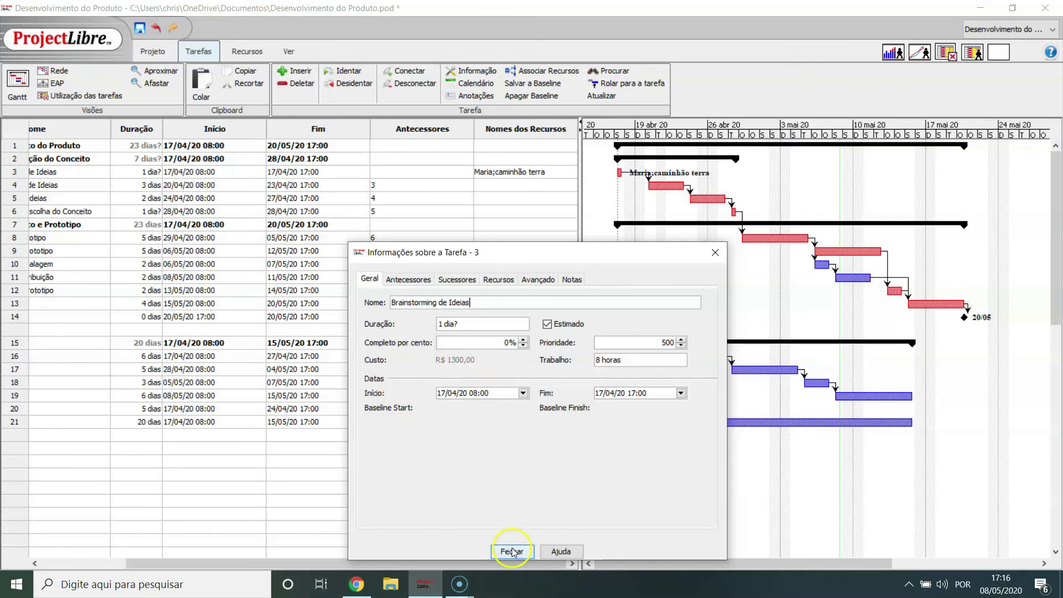
{"action": "left_click", "coordinate": [503, 198]}
{"action": "left_click", "coordinate": [503, 238]}
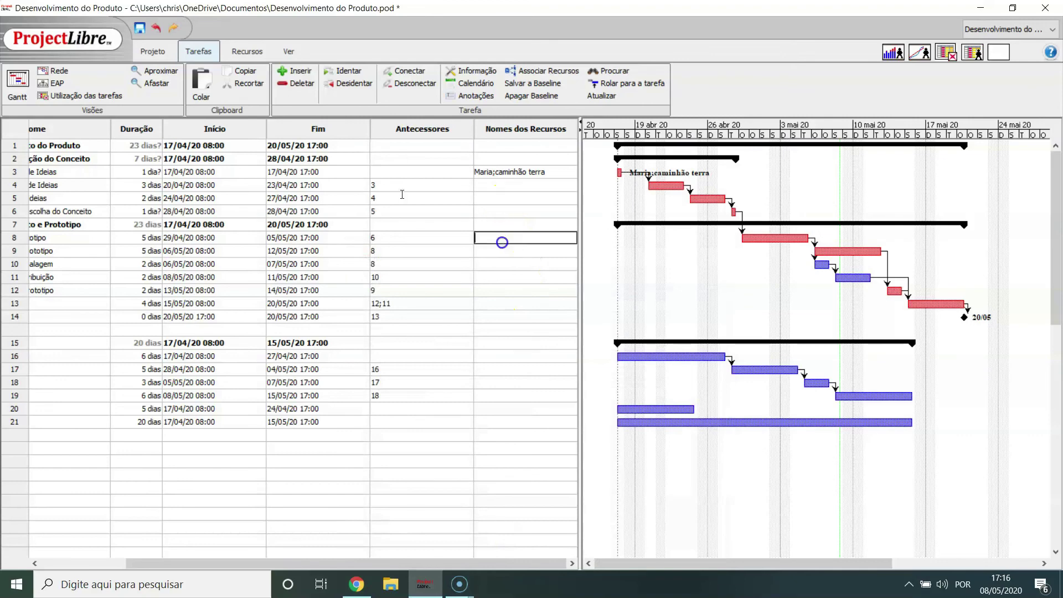
{"action": "left_click", "coordinate": [503, 329]}
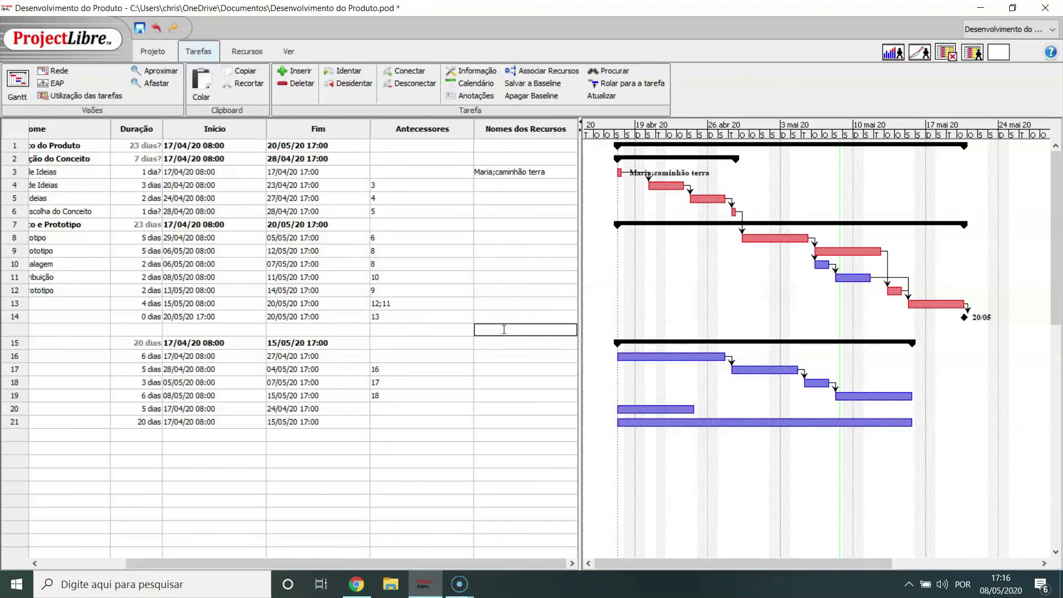
Examine the costs of the project, stages and tasks in the EAP work breakdown chart
{"action": "left_click_drag", "start_coordinate": [483, 564], "coordinate": [367, 568]}
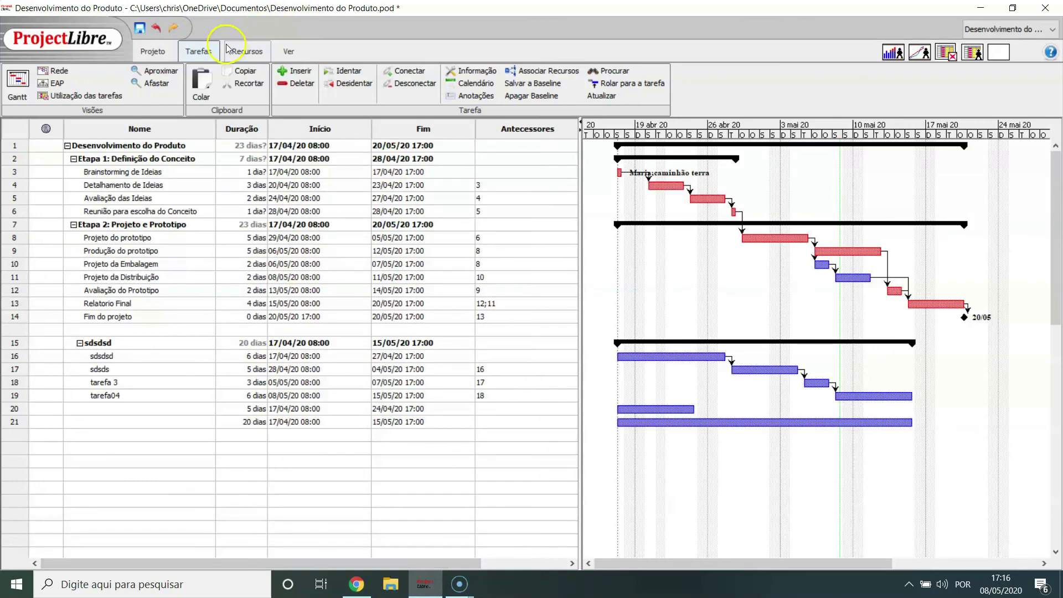
{"action": "left_click", "coordinate": [55, 83]}
{"action": "left_click", "coordinate": [150, 208]}
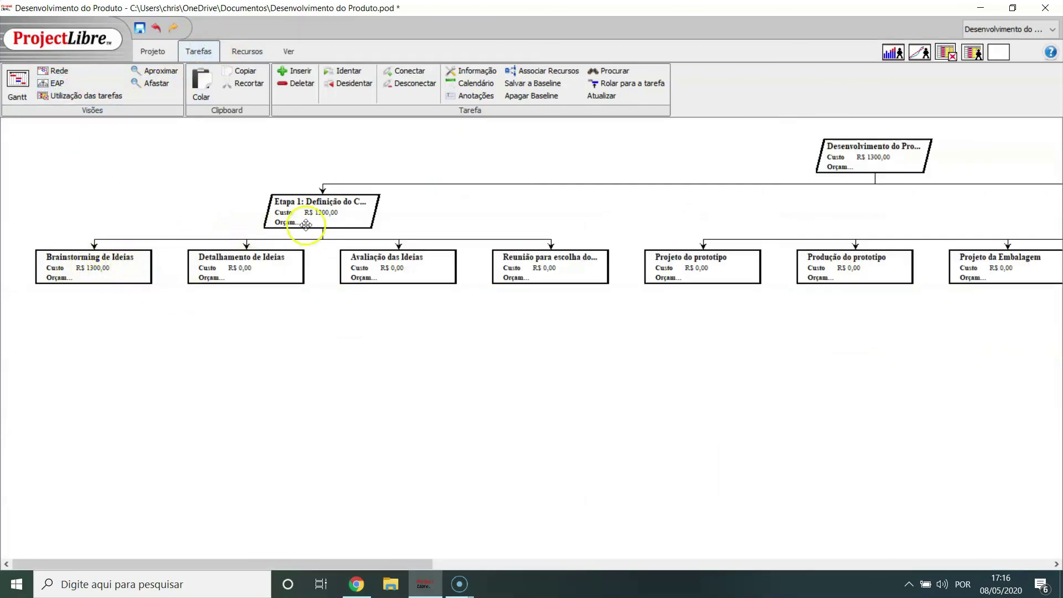
{"action": "left_click_drag", "start_coordinate": [417, 559], "coordinate": [253, 561]}
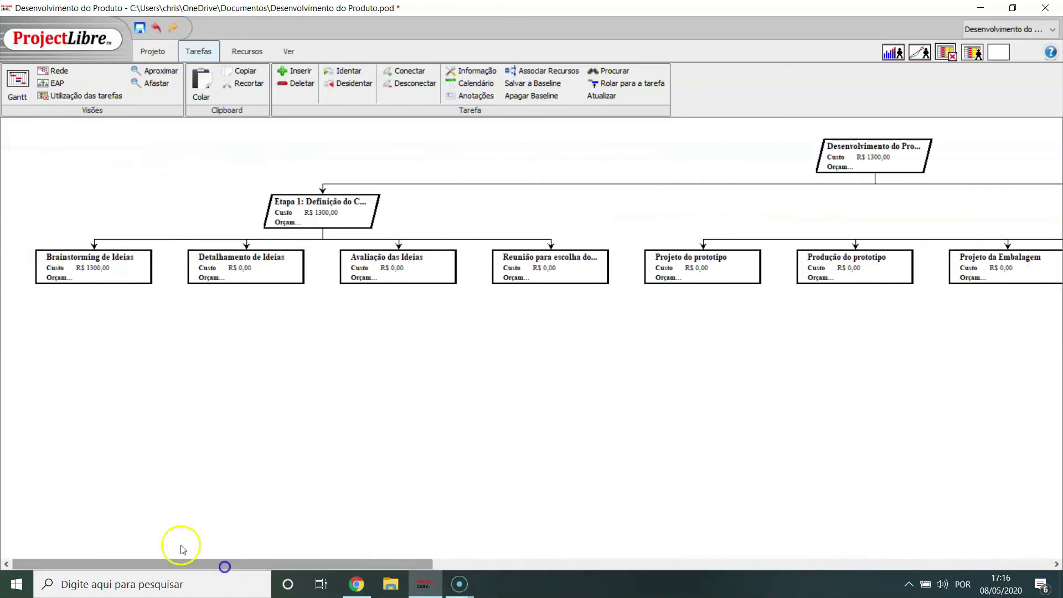
Look through the project and resource commands and return from the EAP chart to the Gantt chart
{"action": "left_click", "coordinate": [157, 51]}
{"action": "left_click", "coordinate": [244, 46]}
{"action": "left_click", "coordinate": [197, 45]}
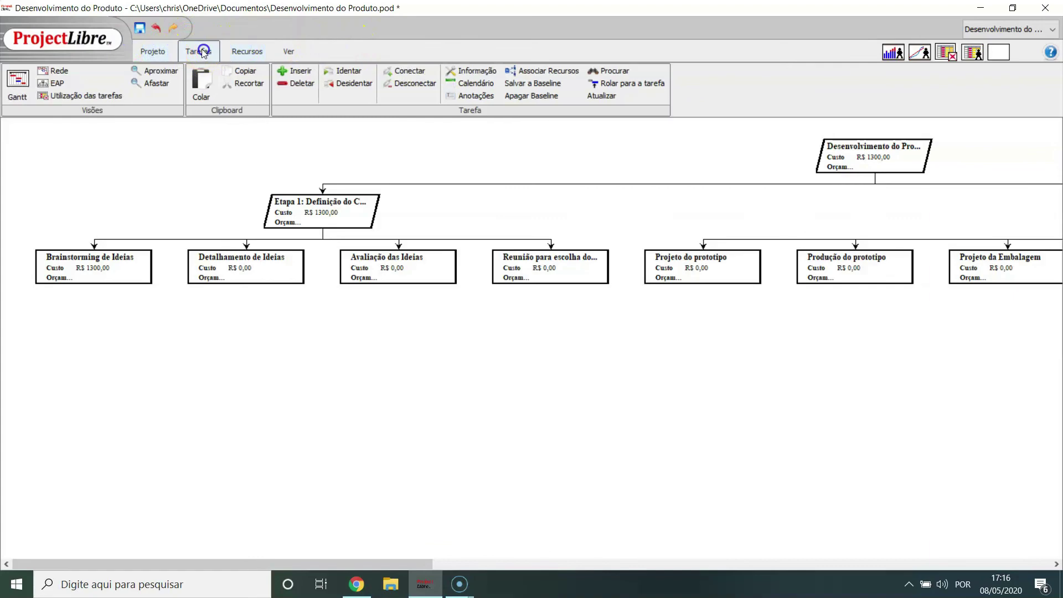
{"action": "left_click", "coordinate": [159, 51]}
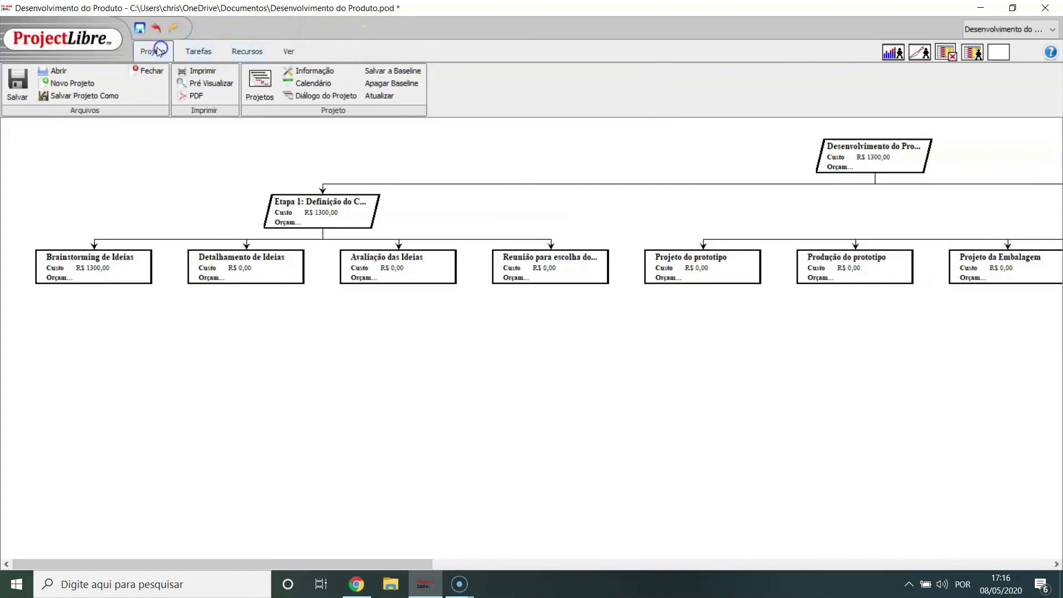
{"action": "left_click", "coordinate": [199, 50]}
{"action": "left_click", "coordinate": [22, 83]}
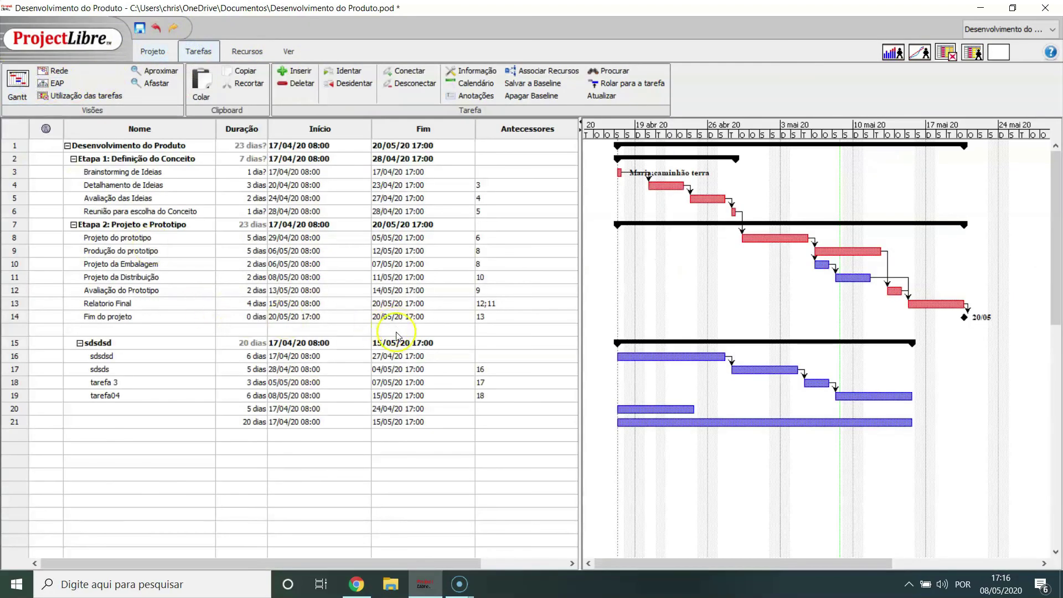